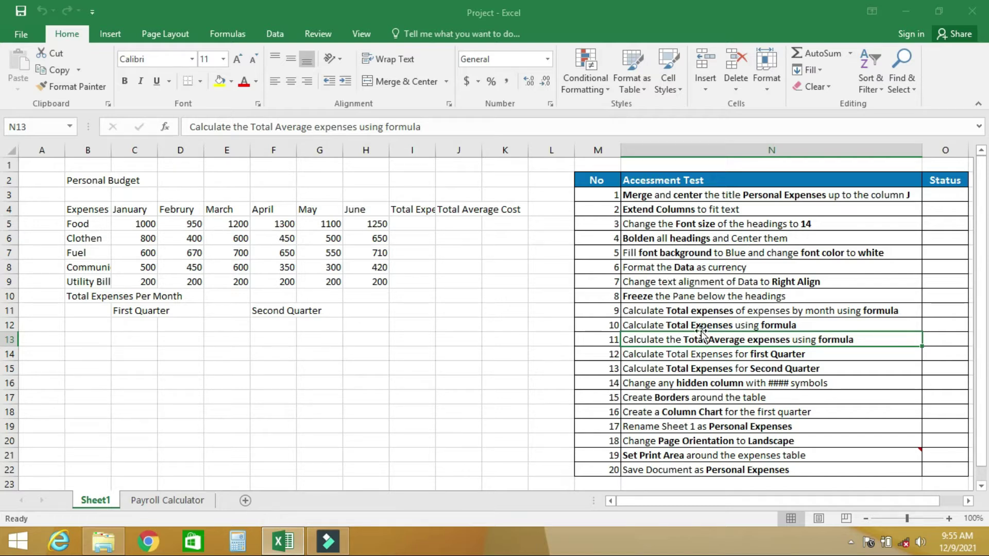
# Change the title in cell B2 to "Personal Expenses" and merge and center it across B2:J2.
pyautogui.moveTo(597, 186); pyautogui.dragTo(819, 468)
pyautogui.click(666, 209)
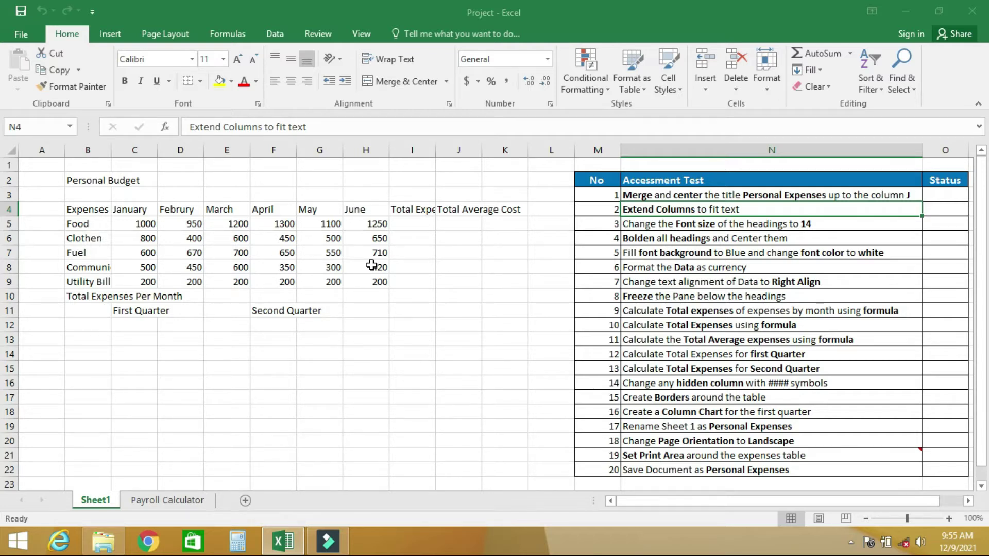
pyautogui.click(94, 181)
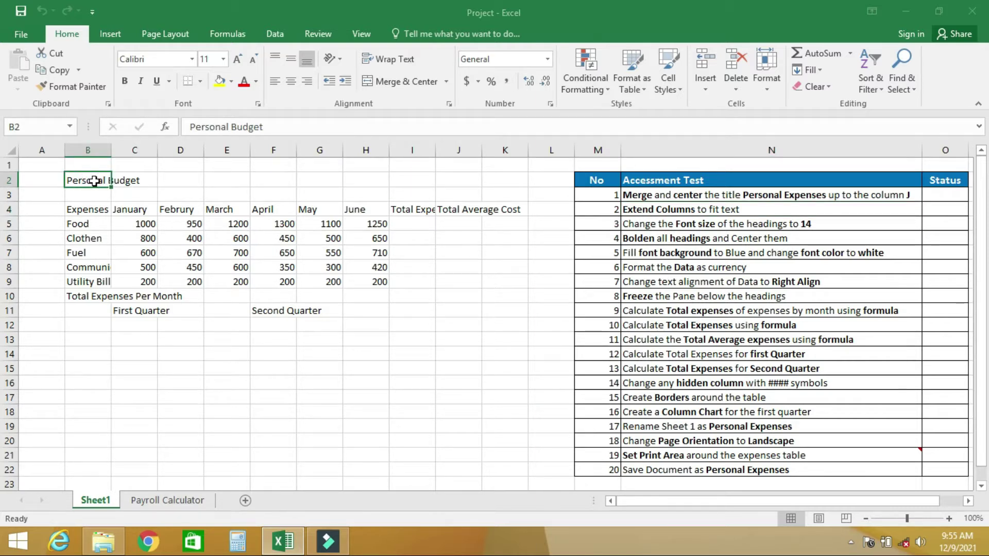
pyautogui.moveTo(230, 129); pyautogui.dragTo(284, 130)
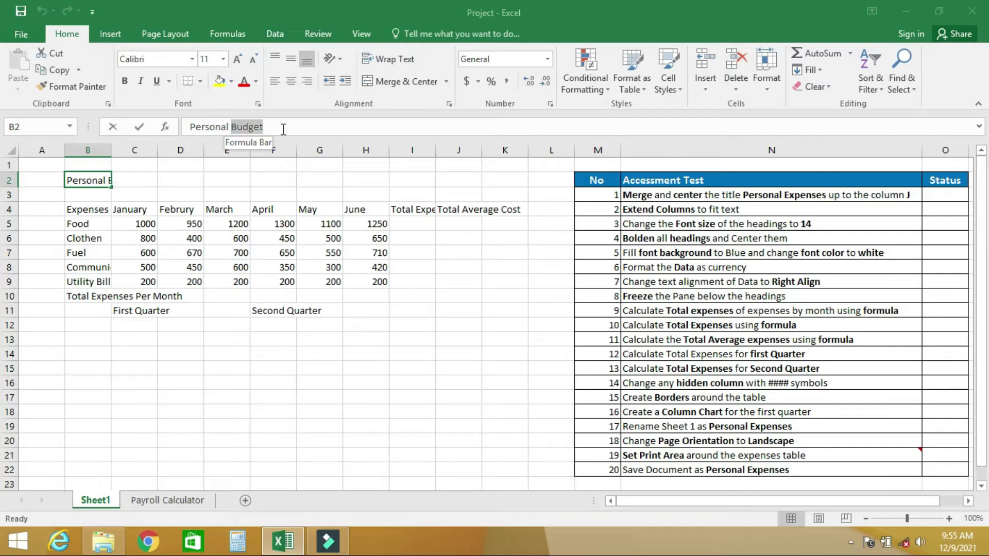
pyautogui.write('E')
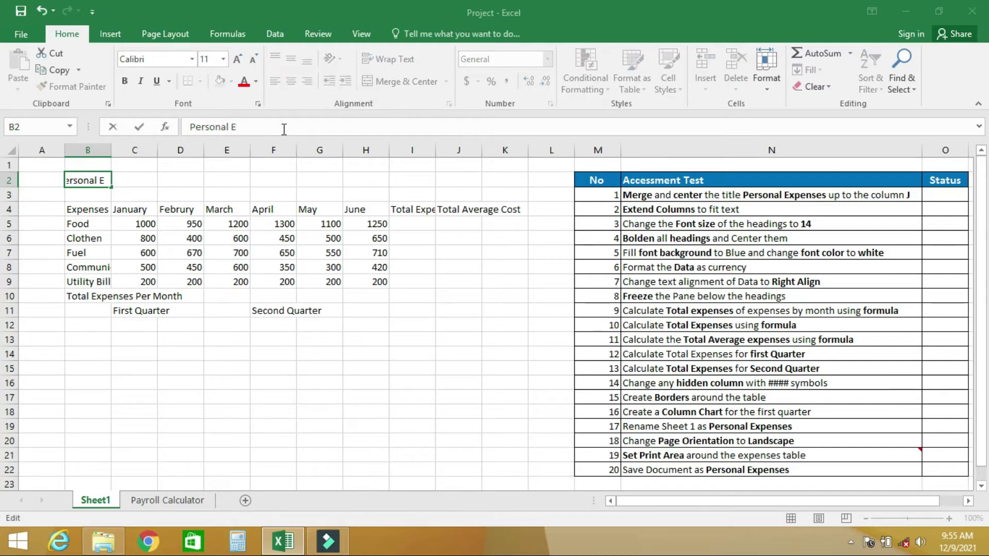
pyautogui.write('xpenses')
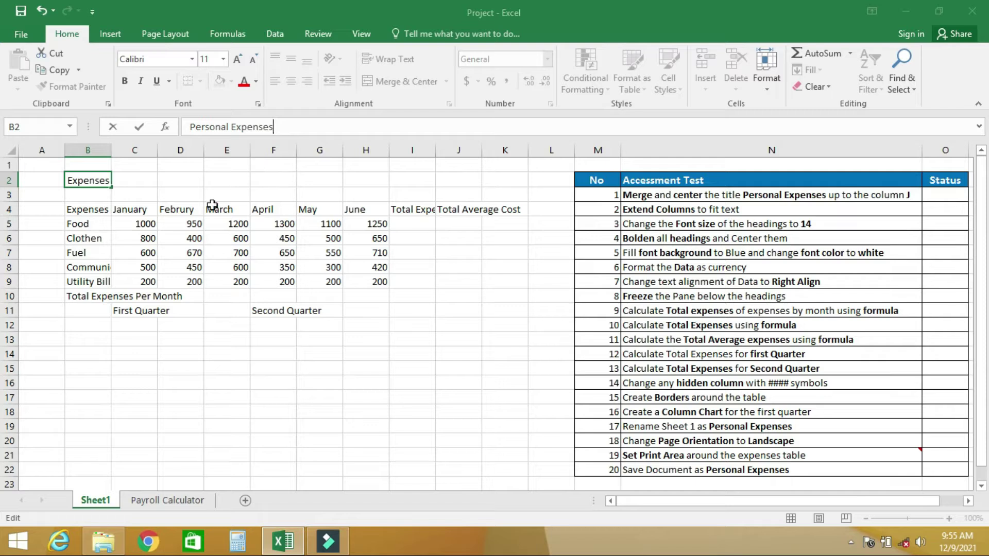
pyautogui.click(125, 240)
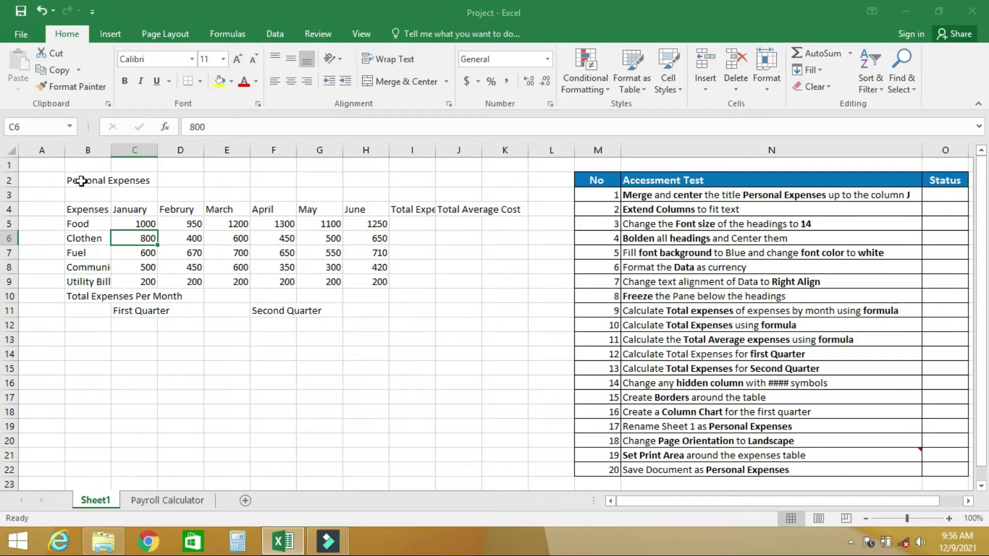
pyautogui.moveTo(81, 181); pyautogui.dragTo(457, 180)
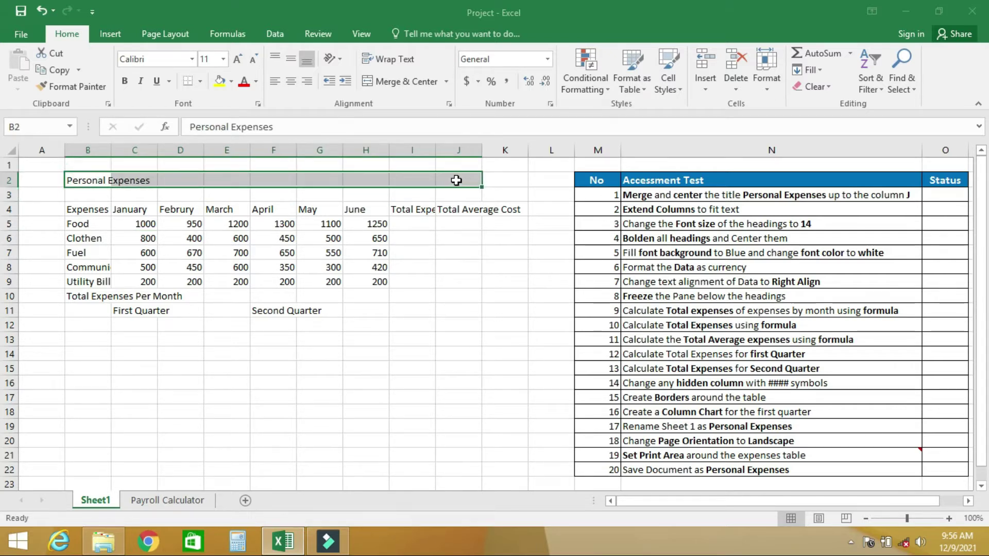
pyautogui.click(405, 85)
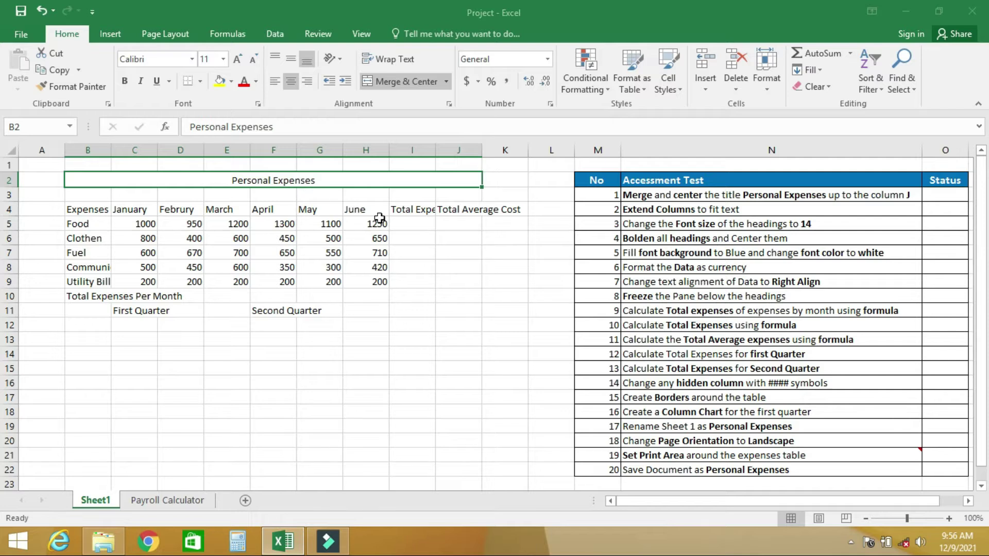
# AutoFit the widths of columns B, C, F, I and J to their text.
pyautogui.click(647, 215)
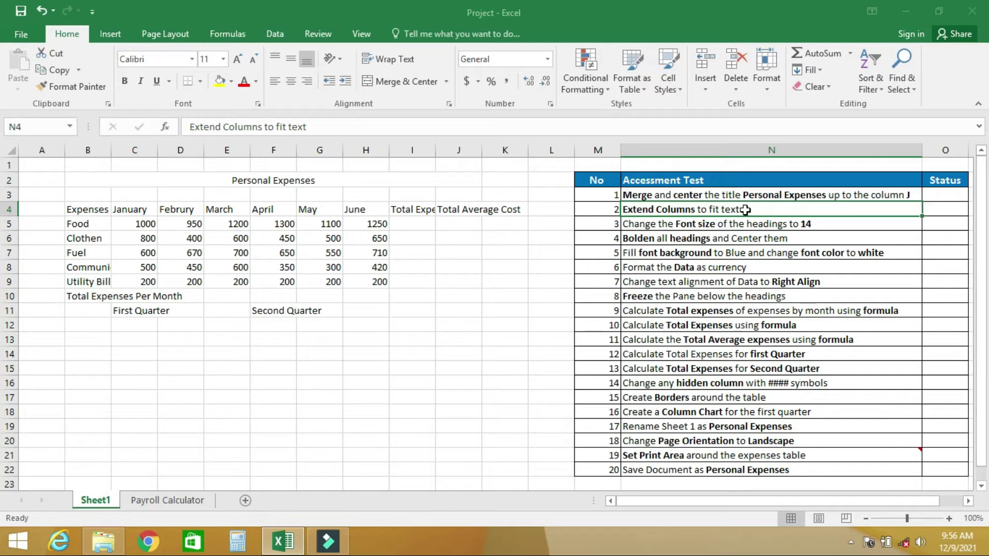
pyautogui.click(418, 208)
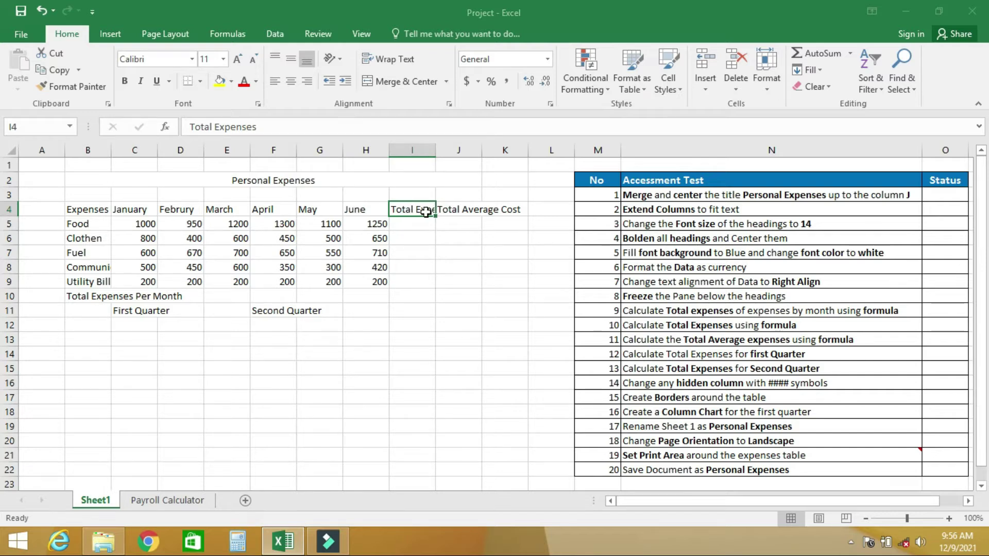
pyautogui.click(103, 266)
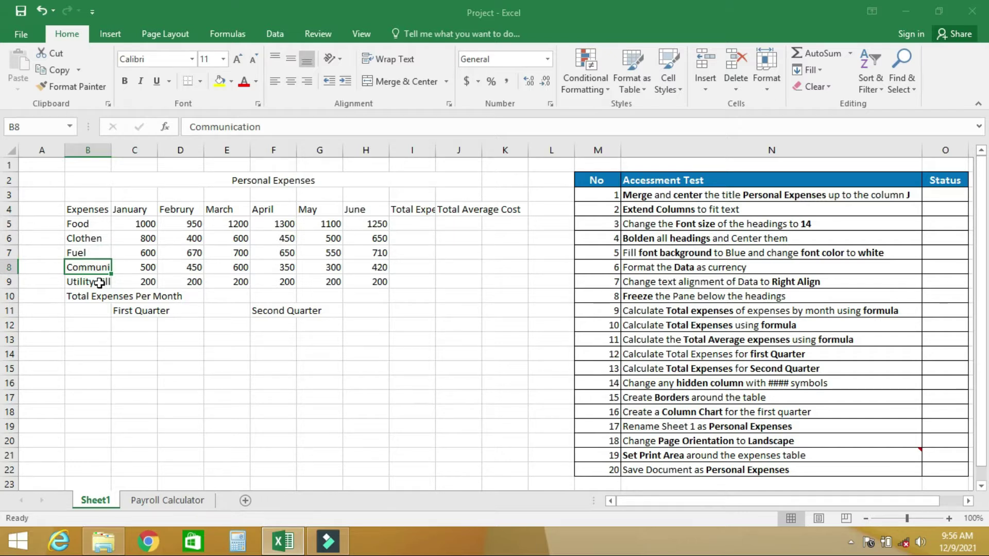
pyautogui.click(99, 282)
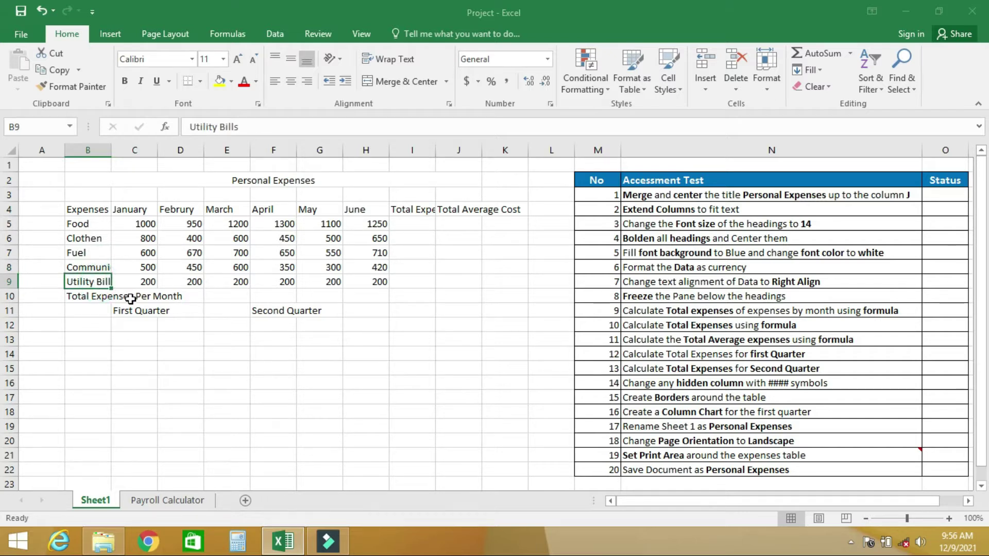
pyautogui.click(96, 297)
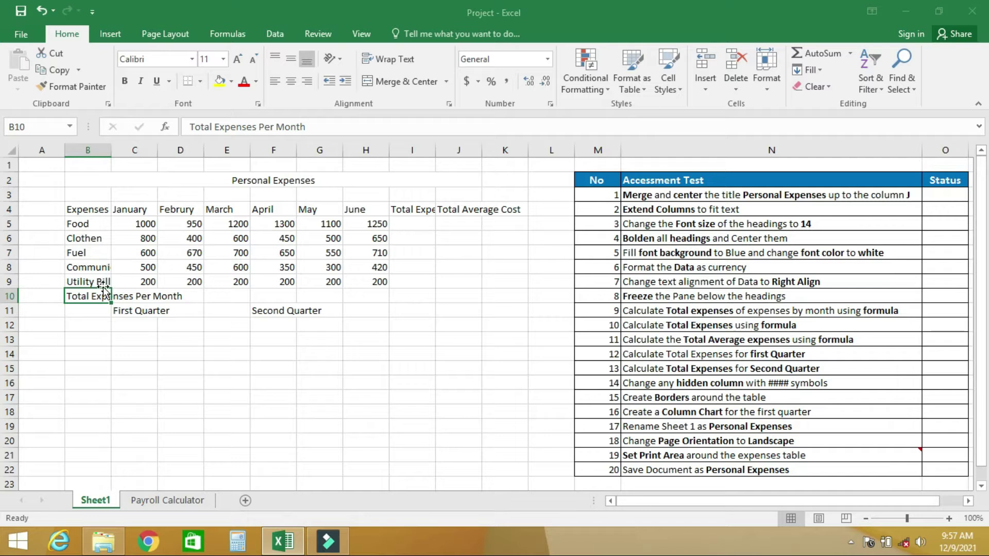
pyautogui.doubleClick(111, 152)
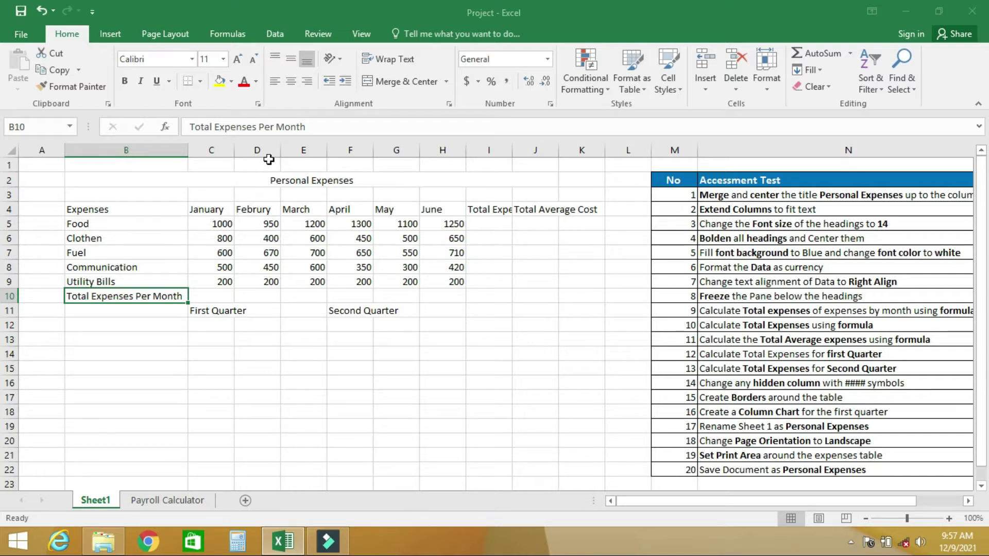
pyautogui.doubleClick(513, 147)
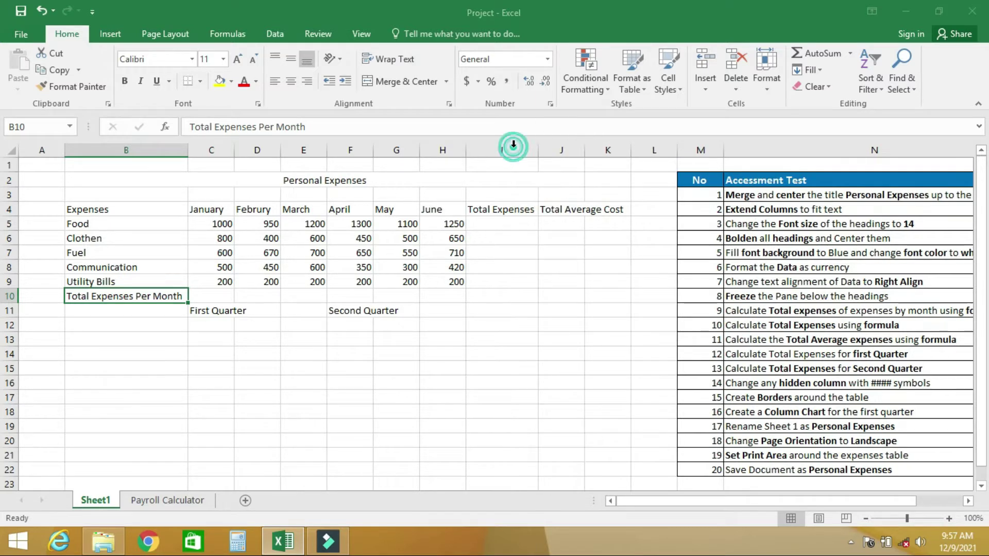
pyautogui.moveTo(585, 151); pyautogui.dragTo(586, 151)
pyautogui.doubleClick(586, 151)
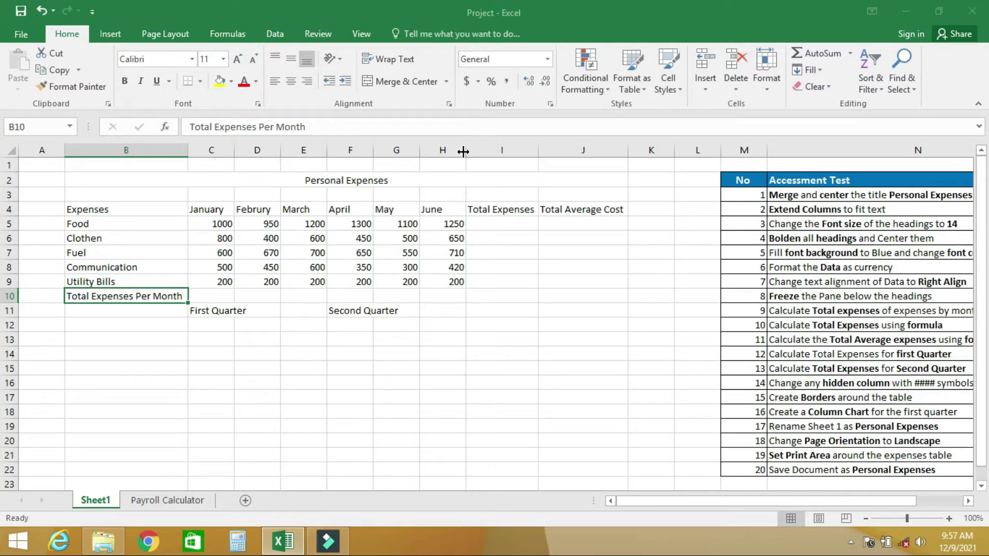
pyautogui.moveTo(372, 150); pyautogui.dragTo(372, 150)
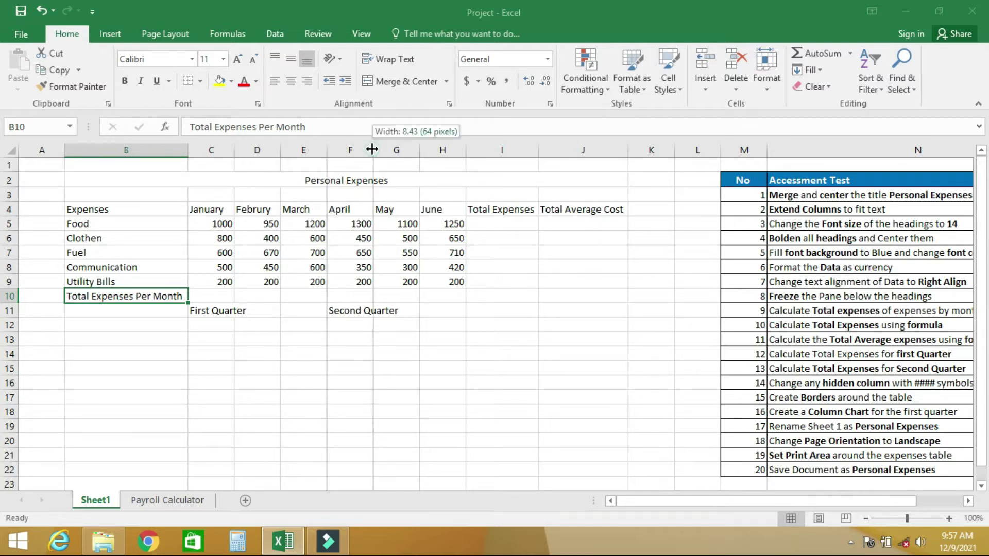
pyautogui.doubleClick(372, 149)
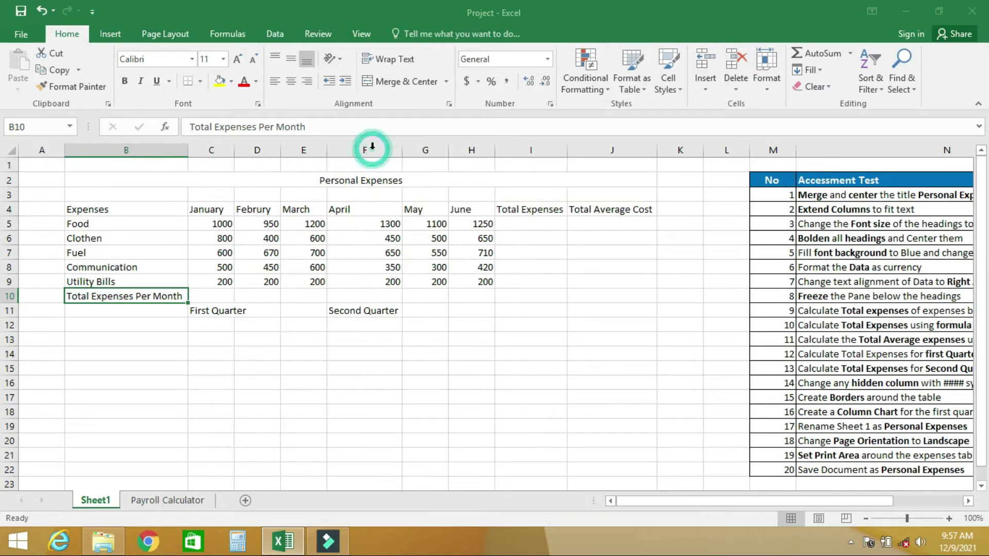
pyautogui.doubleClick(236, 149)
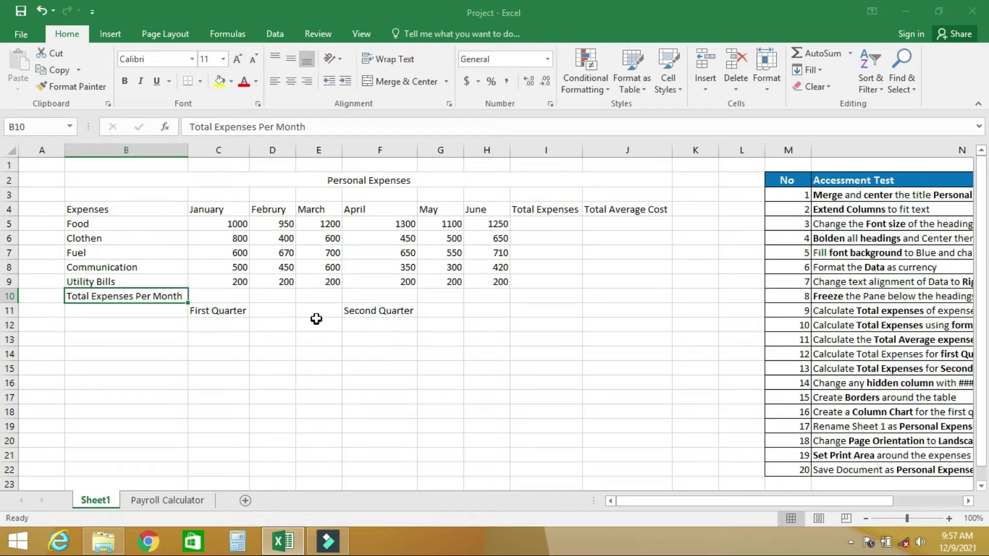
# Set the font size of the merged Personal Expenses title to 14.
pyautogui.click(848, 225)
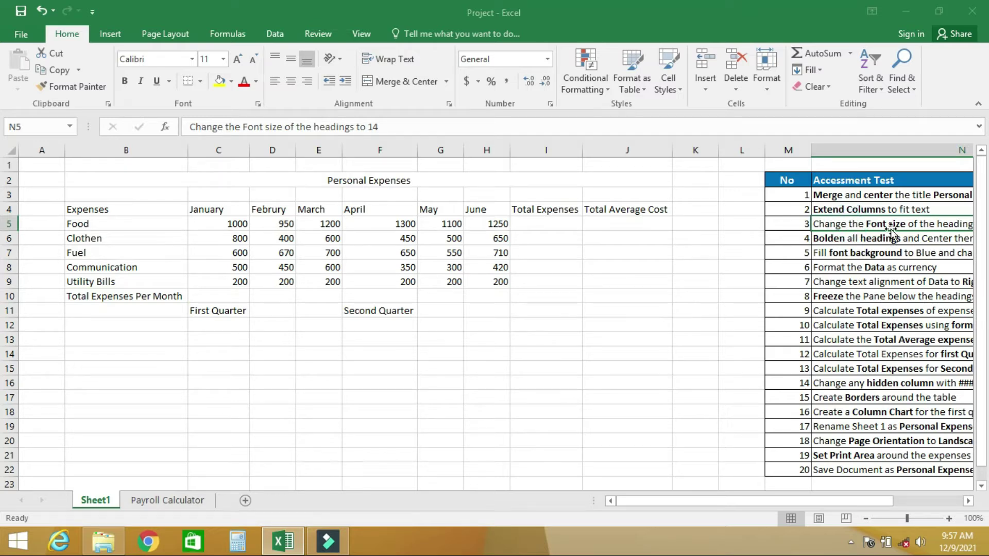
pyautogui.moveTo(748, 504); pyautogui.dragTo(718, 497)
pyautogui.click(364, 181)
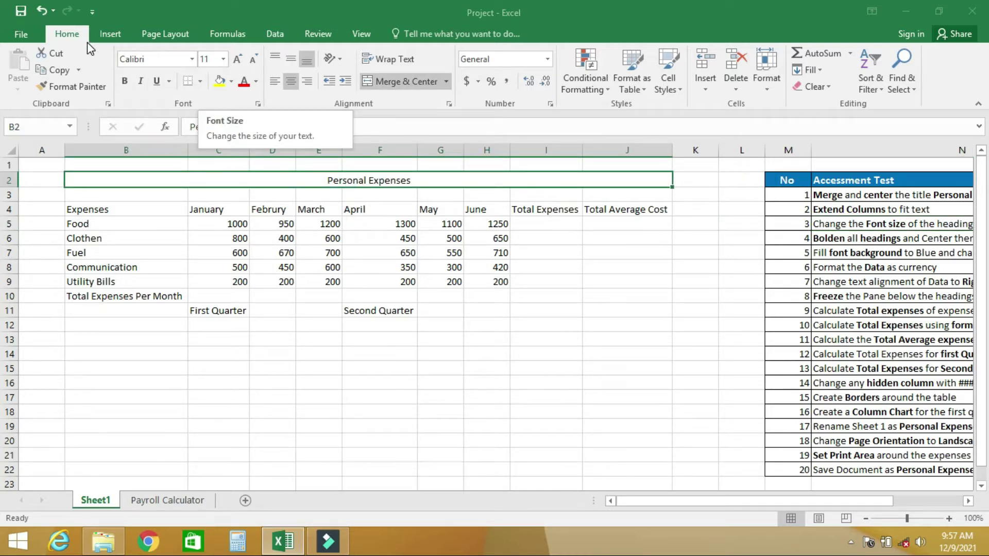
pyautogui.click(224, 60)
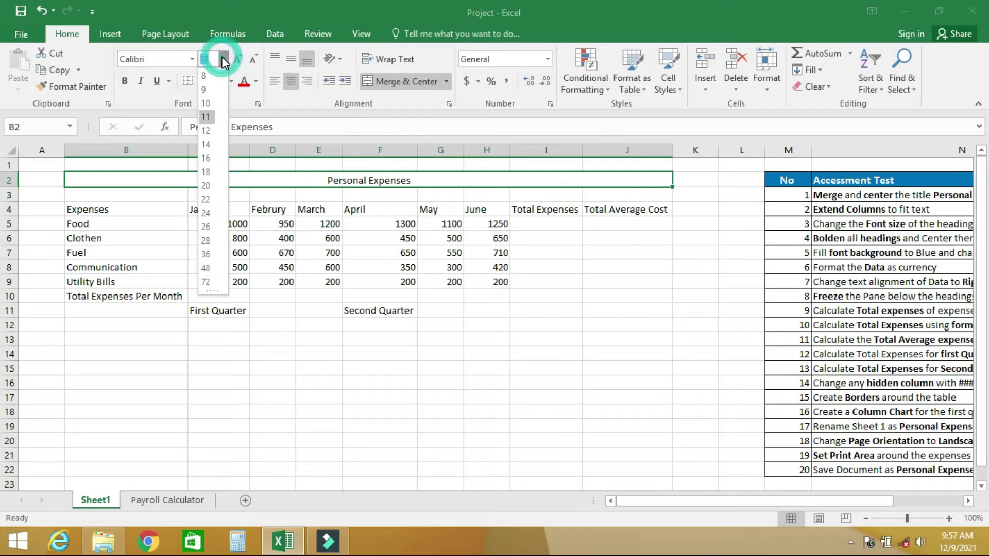
pyautogui.click(206, 144)
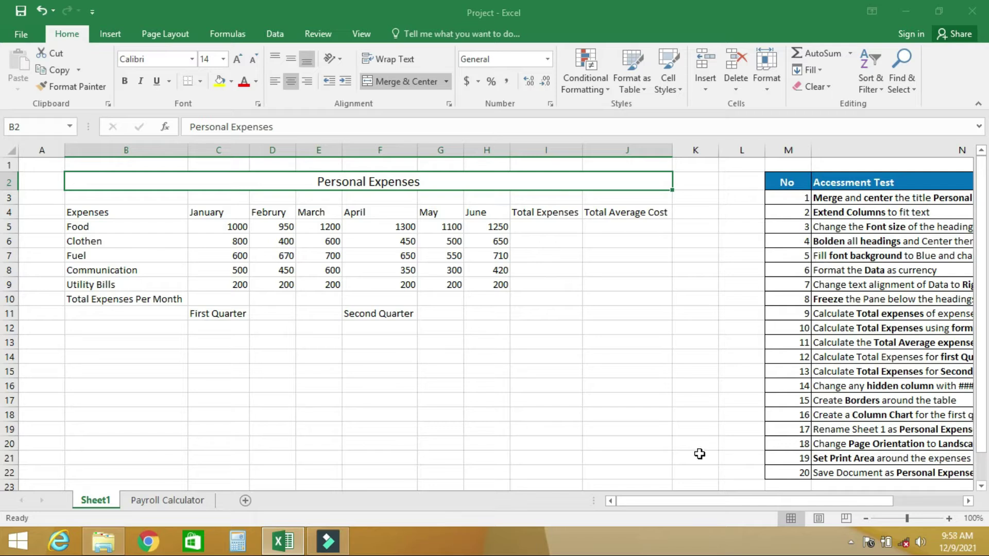
# Make the column headings in B4:J4 bold and center them.
pyautogui.moveTo(706, 502); pyautogui.dragTo(736, 503)
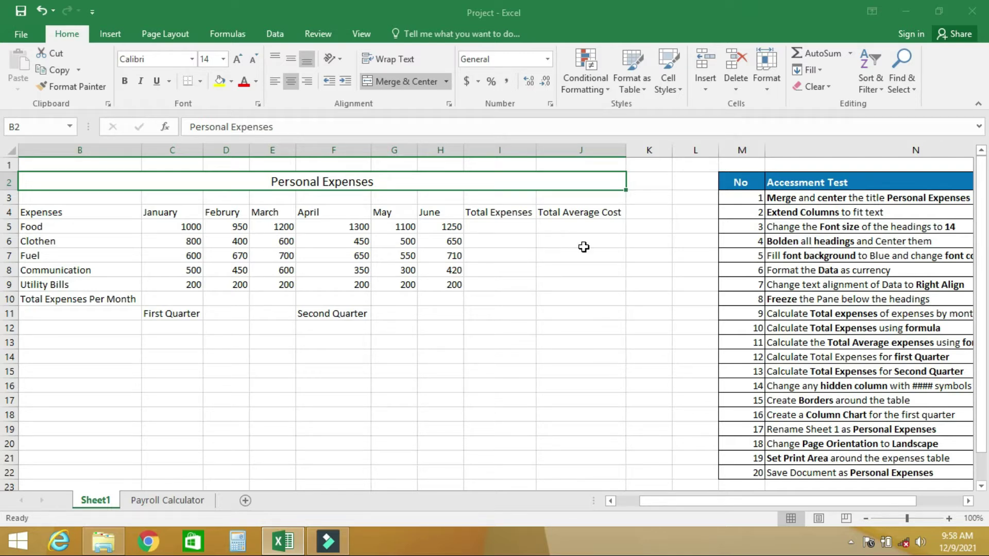
pyautogui.moveTo(33, 210); pyautogui.dragTo(549, 215)
pyautogui.moveTo(550, 215); pyautogui.dragTo(550, 214)
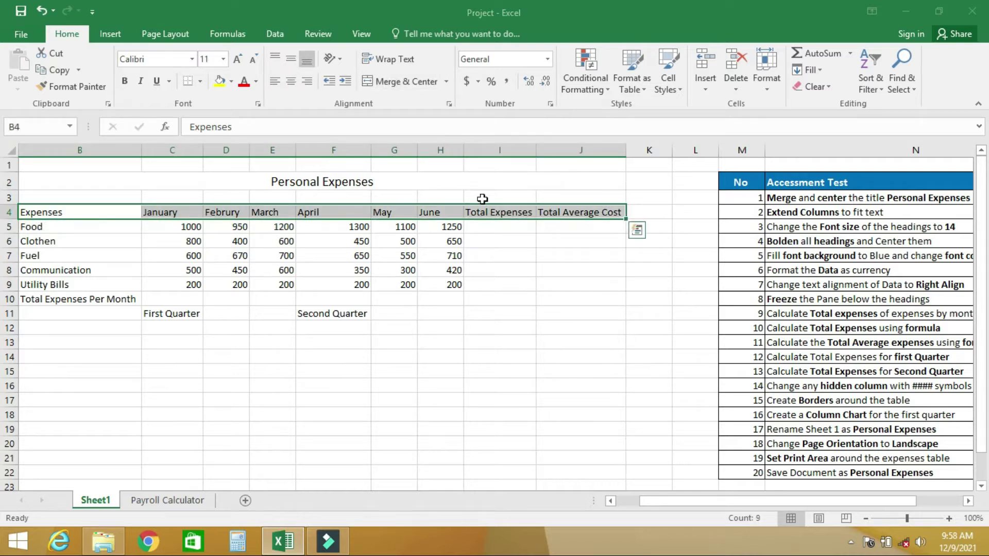
pyautogui.click(124, 84)
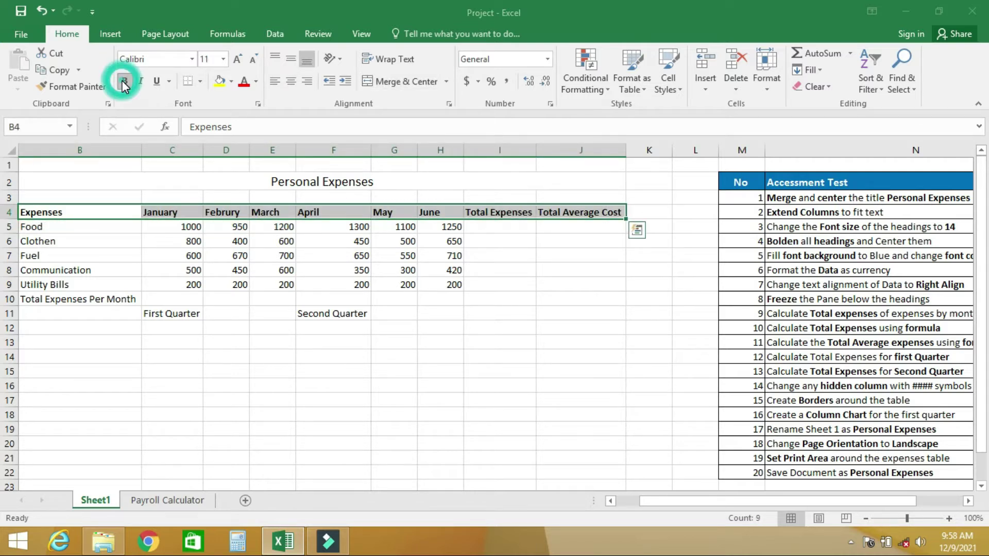
pyautogui.click(293, 81)
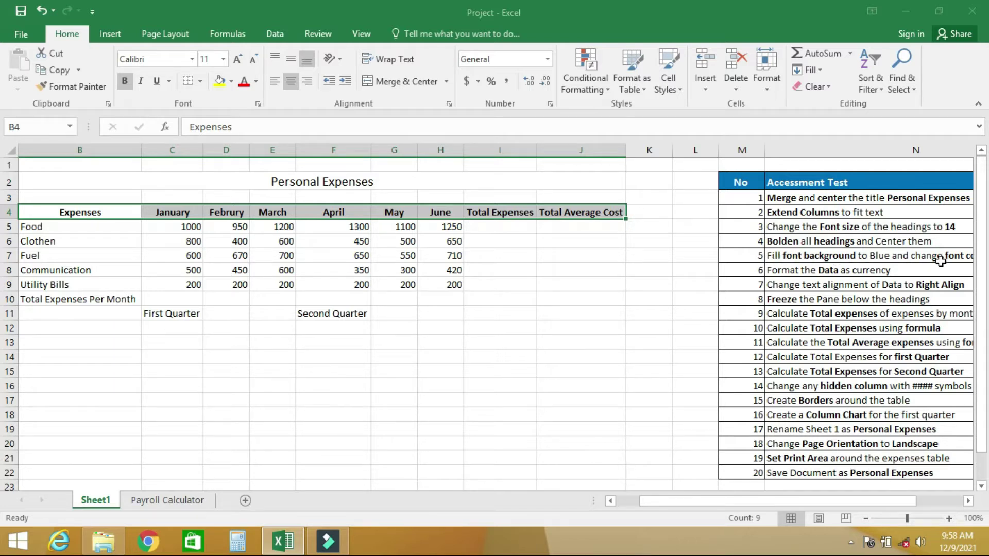
# Fill the heading row B4:J4 with standard Blue and set its font color to white.
pyautogui.moveTo(829, 502); pyautogui.dragTo(806, 503)
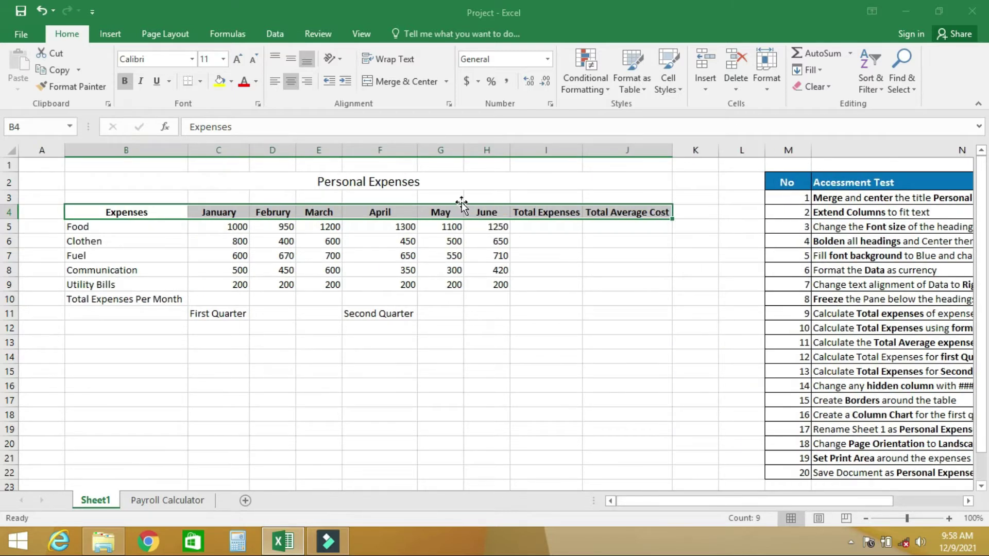
pyautogui.click(231, 81)
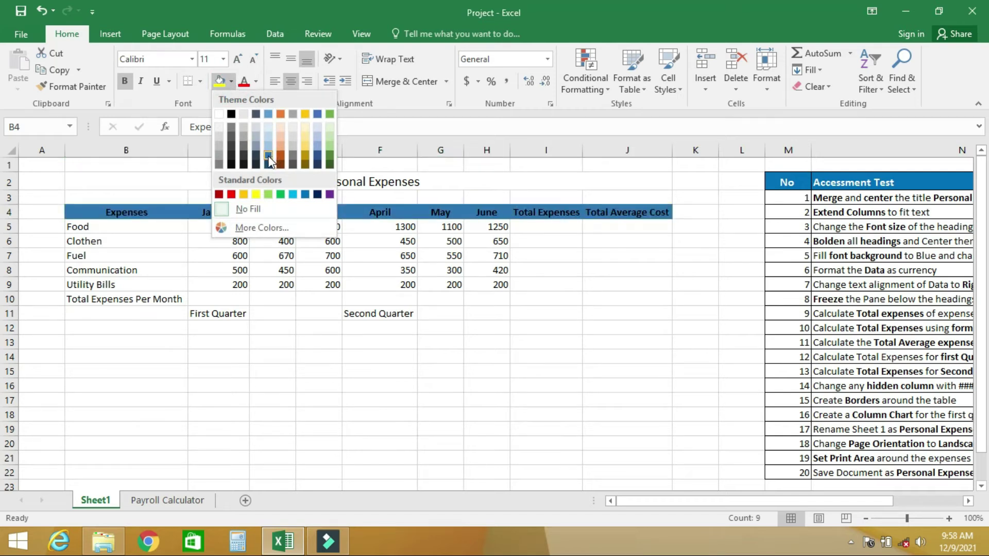
pyautogui.click(305, 195)
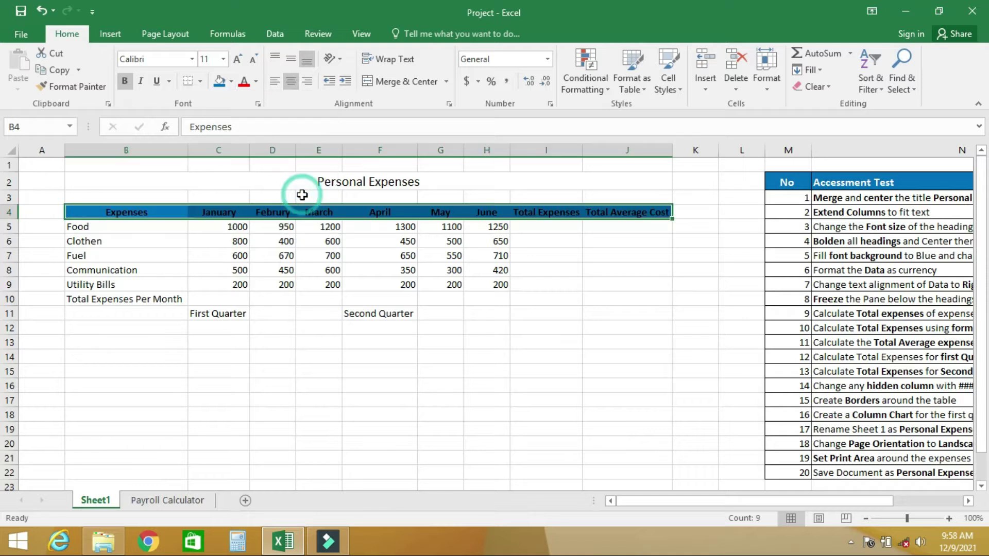
pyautogui.click(255, 83)
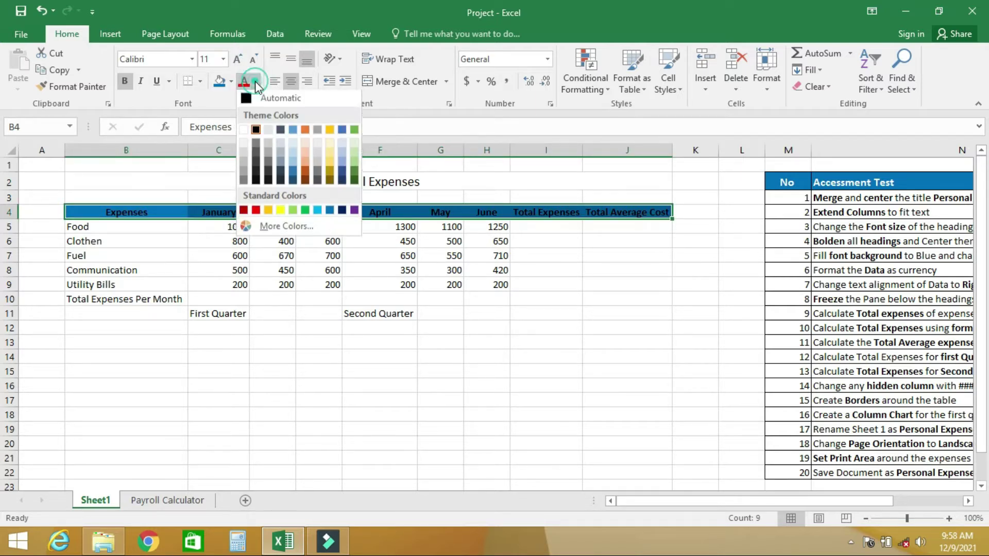
pyautogui.click(246, 133)
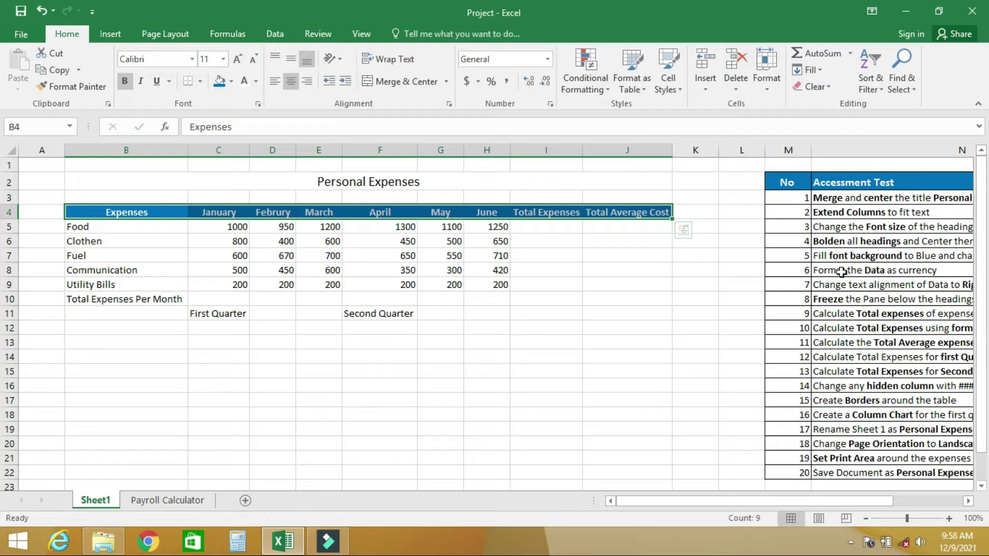
# Apply the dollar Accounting number format to the expense data in C5:J9.
pyautogui.click(841, 272)
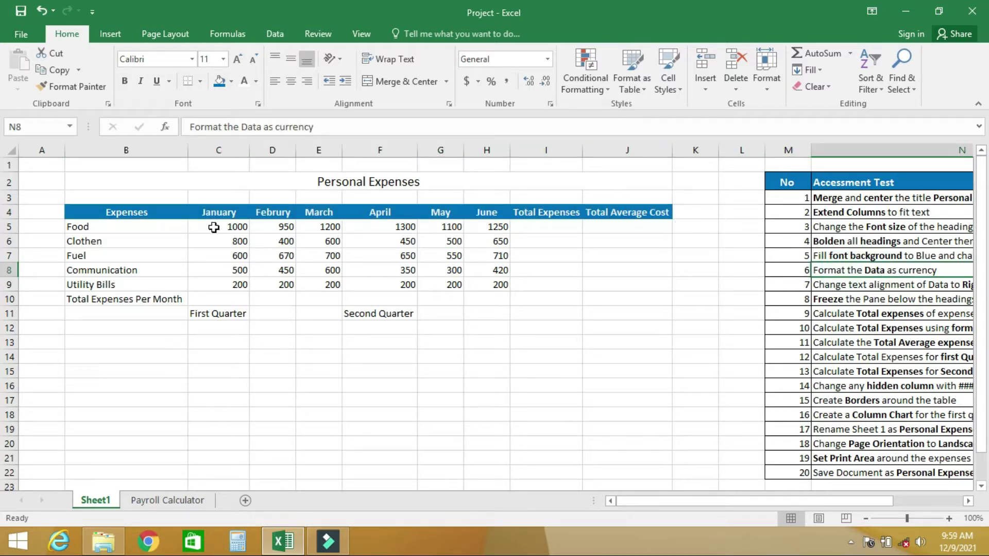
pyautogui.moveTo(213, 228); pyautogui.dragTo(475, 286)
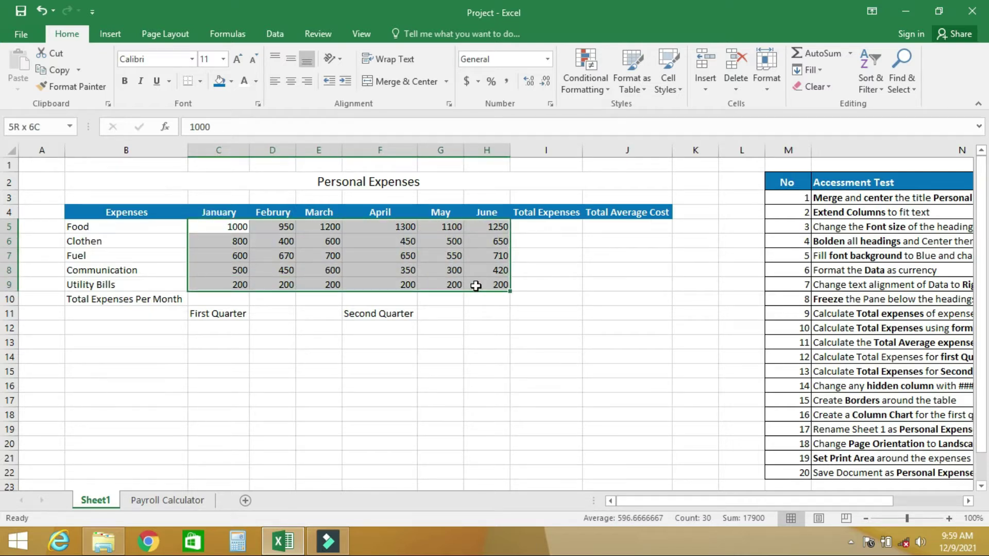
pyautogui.moveTo(475, 286); pyautogui.dragTo(592, 287)
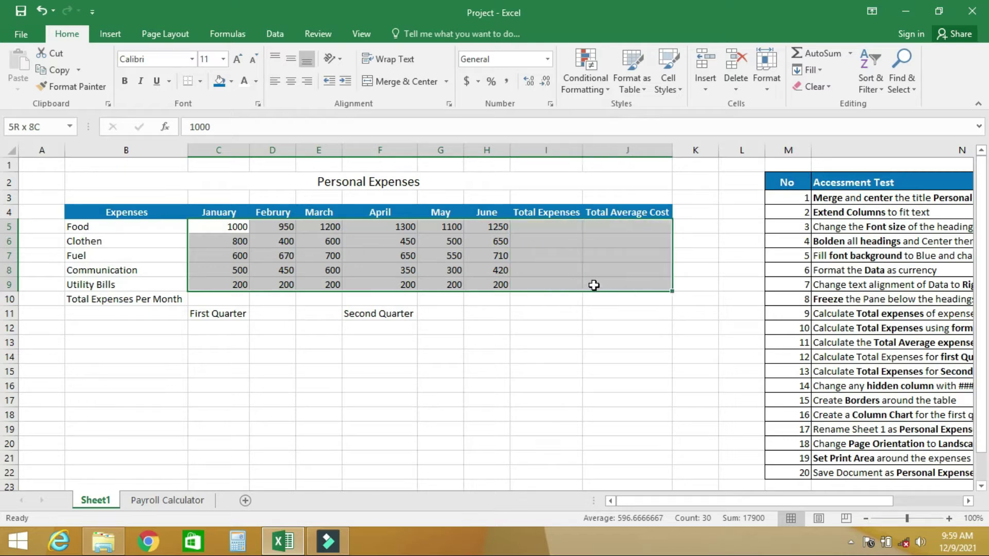
pyautogui.moveTo(594, 286); pyautogui.dragTo(593, 285)
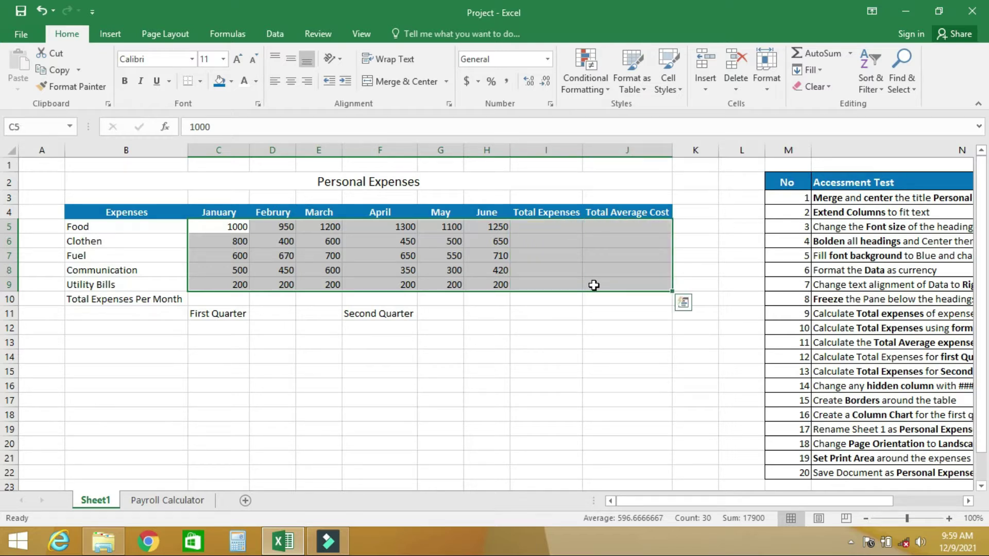
pyautogui.click(548, 61)
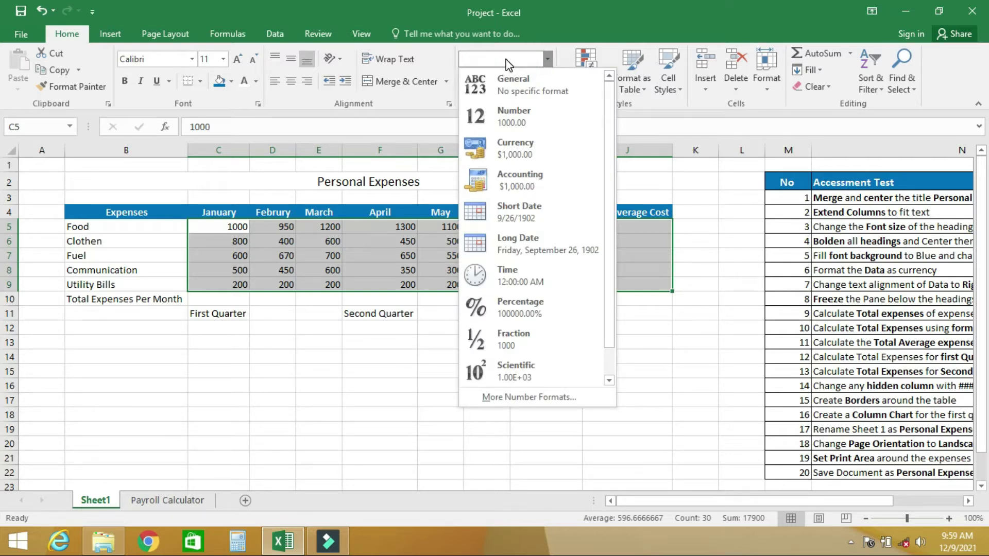
pyautogui.click(521, 155)
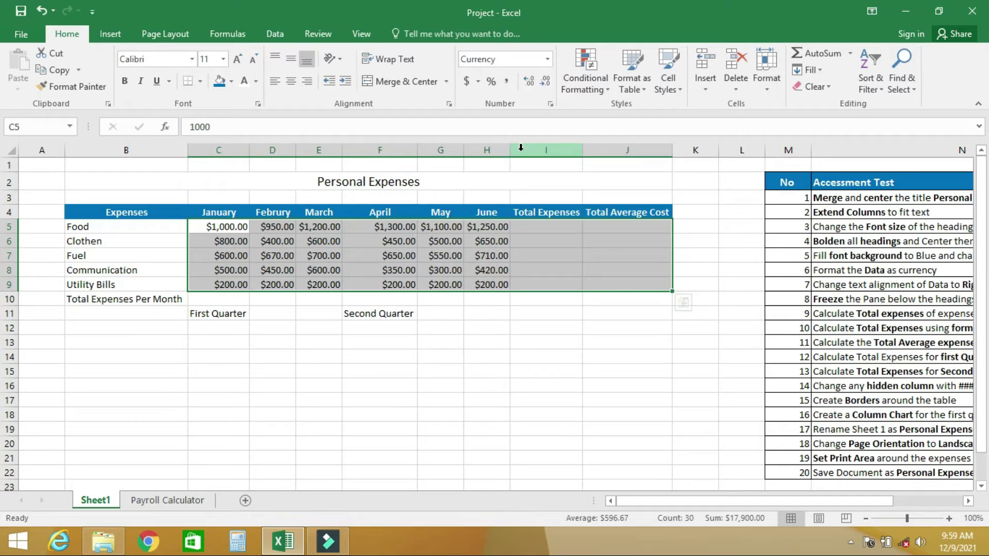
pyautogui.hotkey('ctrl', 'z')
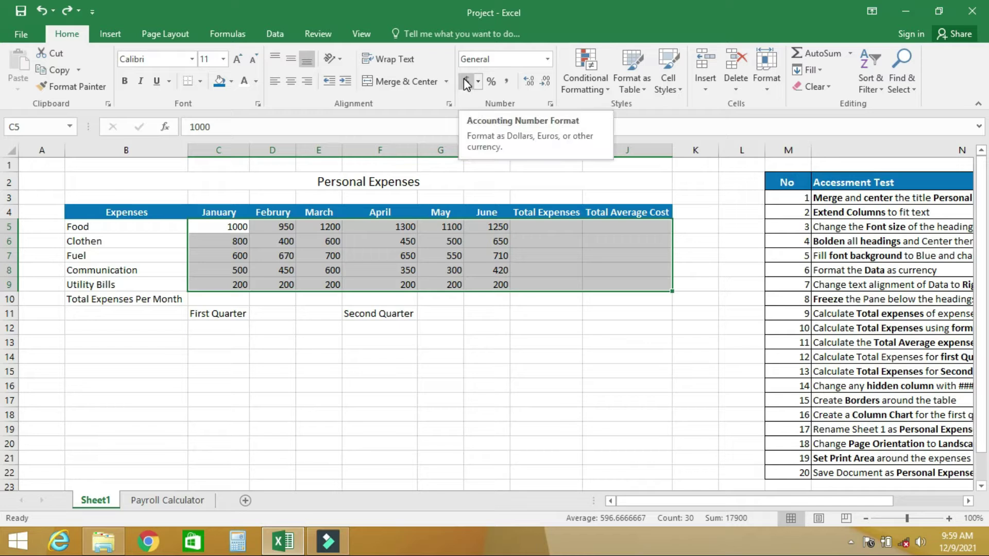
pyautogui.click(467, 83)
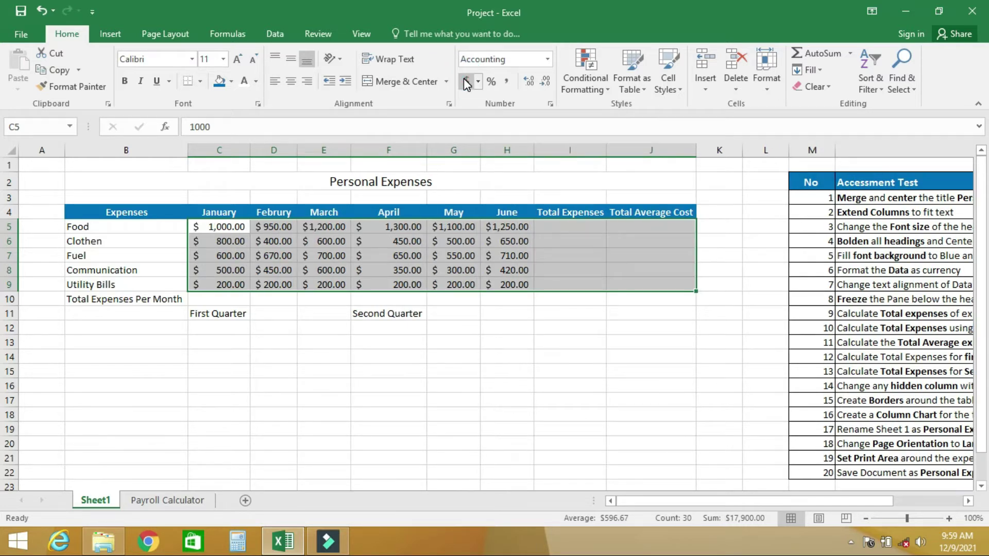
# Right-align the expense data in C5:J9.
pyautogui.click(860, 287)
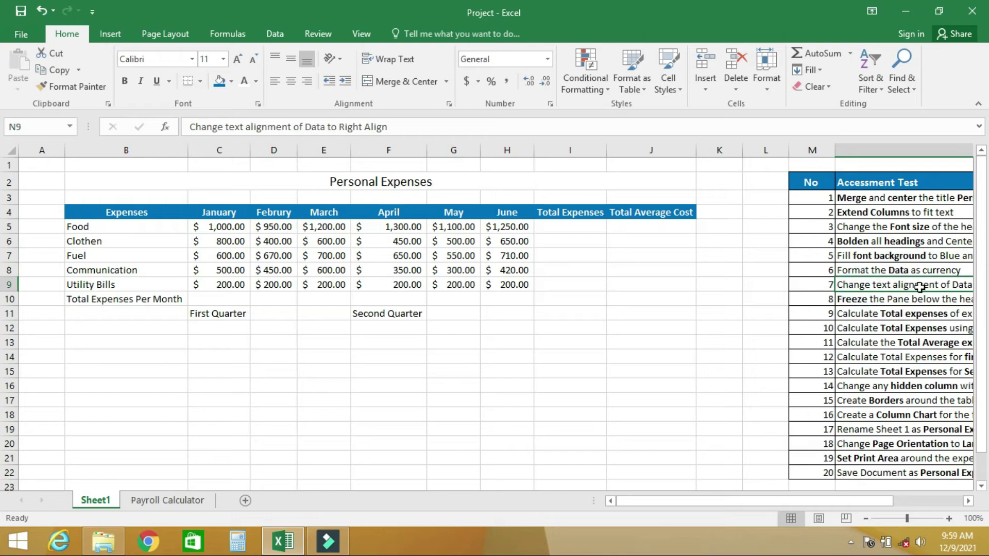
pyautogui.moveTo(813, 500); pyautogui.dragTo(790, 494)
pyautogui.moveTo(202, 227); pyautogui.dragTo(653, 280)
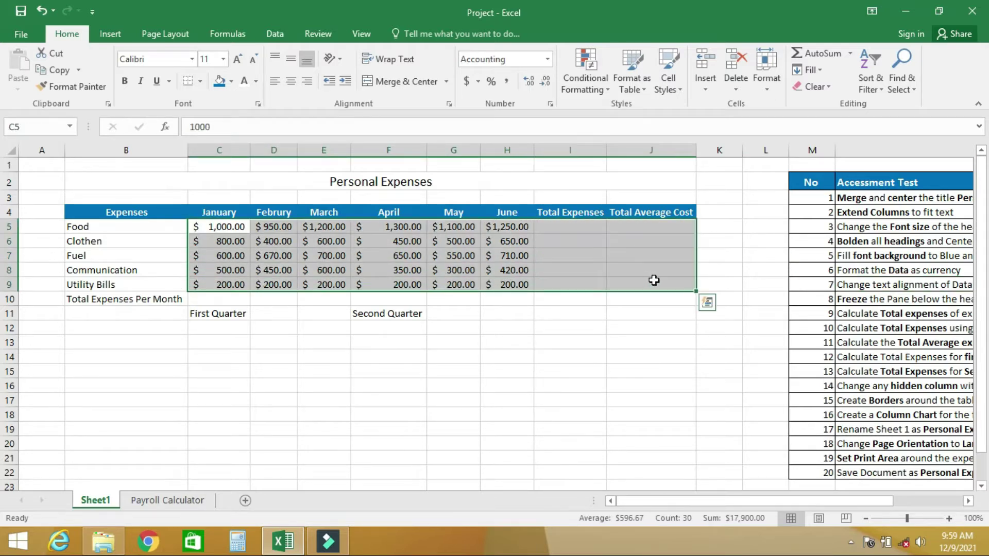
pyautogui.click(275, 83)
pyautogui.moveTo(99, 225); pyautogui.dragTo(102, 297)
pyautogui.moveTo(212, 228); pyautogui.dragTo(640, 282)
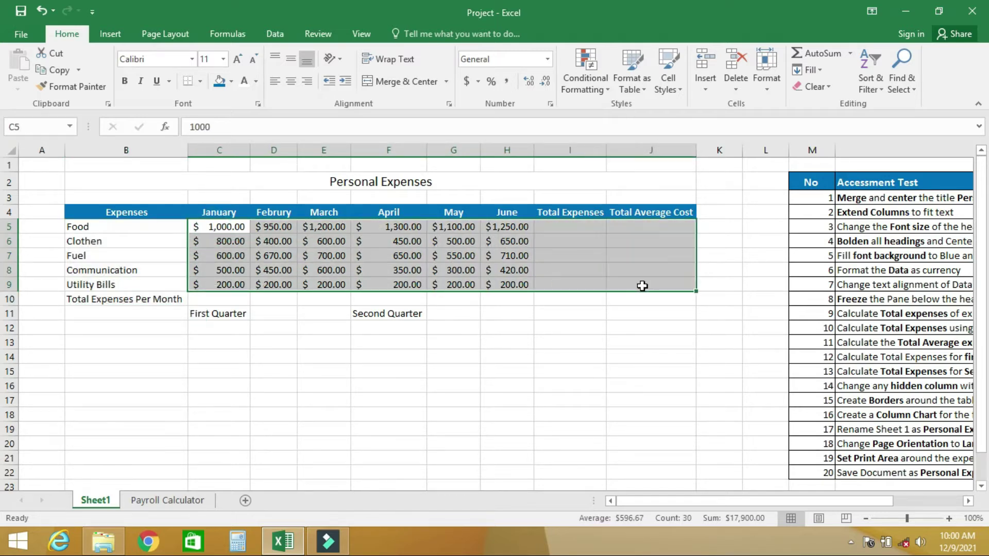
pyautogui.click(308, 82)
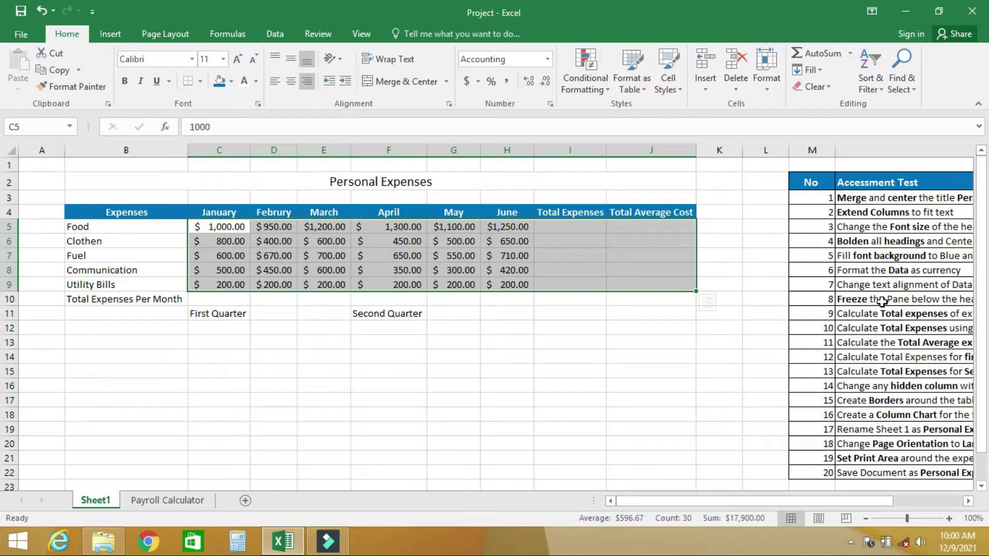
# Review the full assessment task list across the No, Accessment Test and Status columns.
pyautogui.moveTo(764, 499)
pyautogui.mouseDown()
pyautogui.moveTo(799, 499)
pyautogui.moveTo(765, 498)
pyautogui.mouseUp()
pyautogui.moveTo(980, 219); pyautogui.dragTo(984, 198)
pyautogui.click(916, 183)
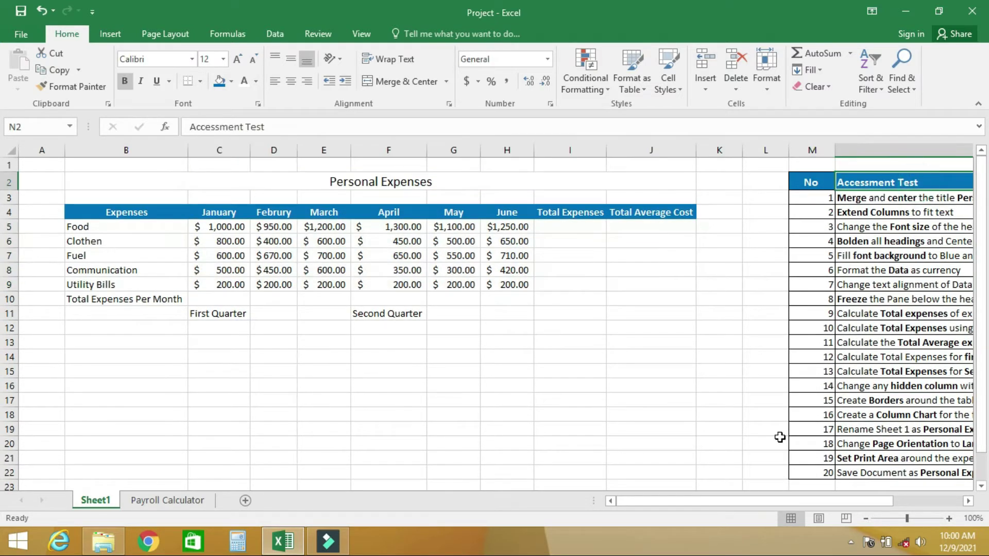
pyautogui.moveTo(752, 502); pyautogui.dragTo(814, 502)
pyautogui.moveTo(981, 221); pyautogui.dragTo(982, 159)
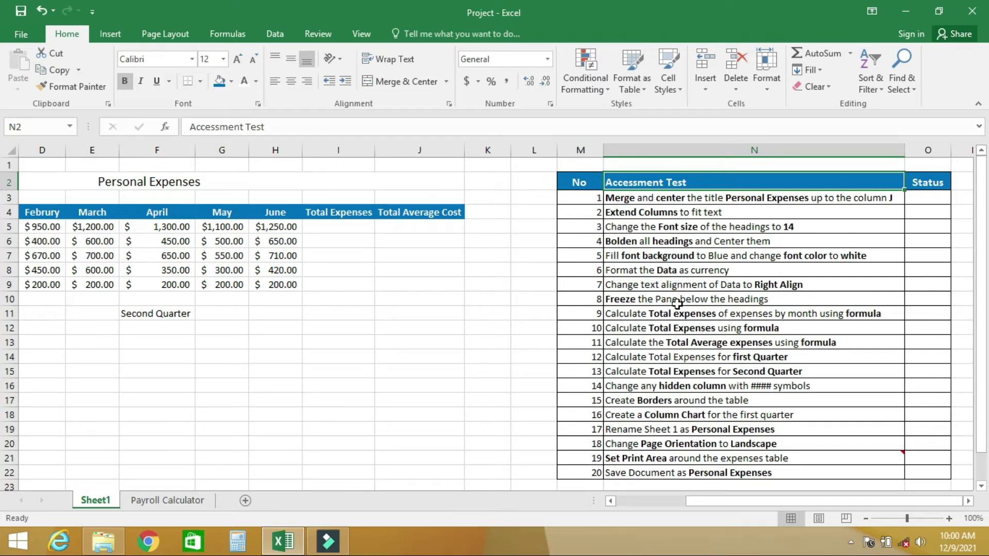
pyautogui.click(573, 197)
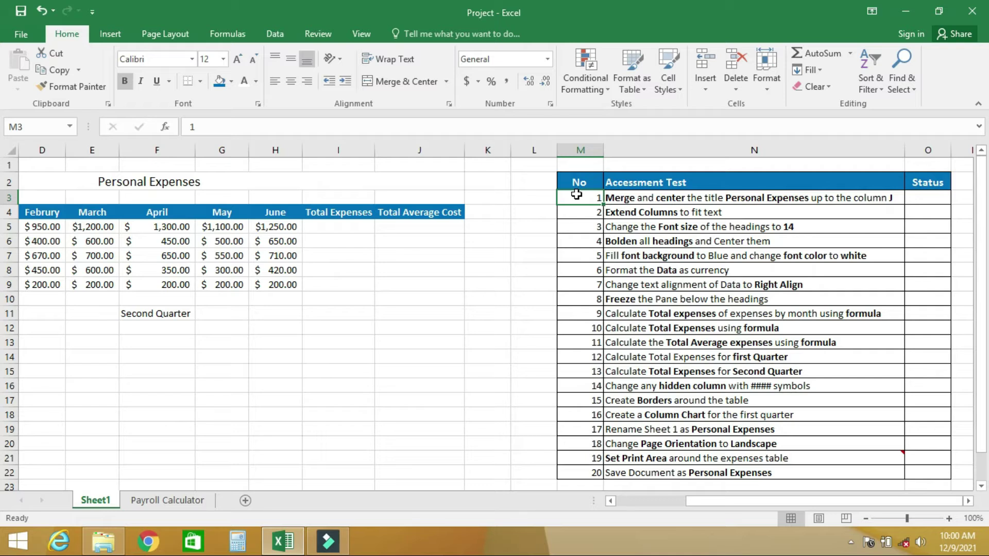
pyautogui.moveTo(983, 273); pyautogui.dragTo(987, 198)
# Try freezing the panes with the first task row, M3:O3, selected, and check which rows stay fixed.
pyautogui.moveTo(571, 198); pyautogui.dragTo(923, 198)
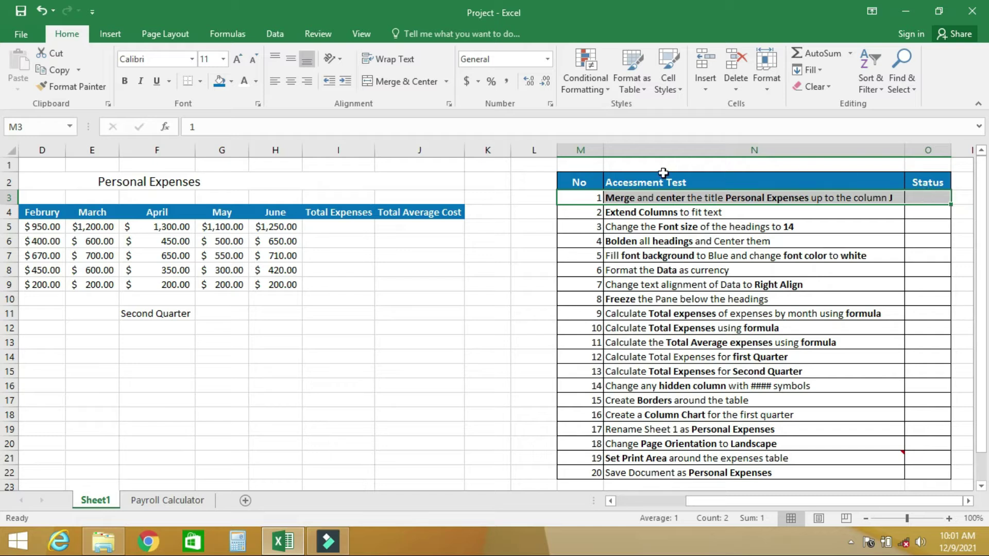
pyautogui.click(273, 32)
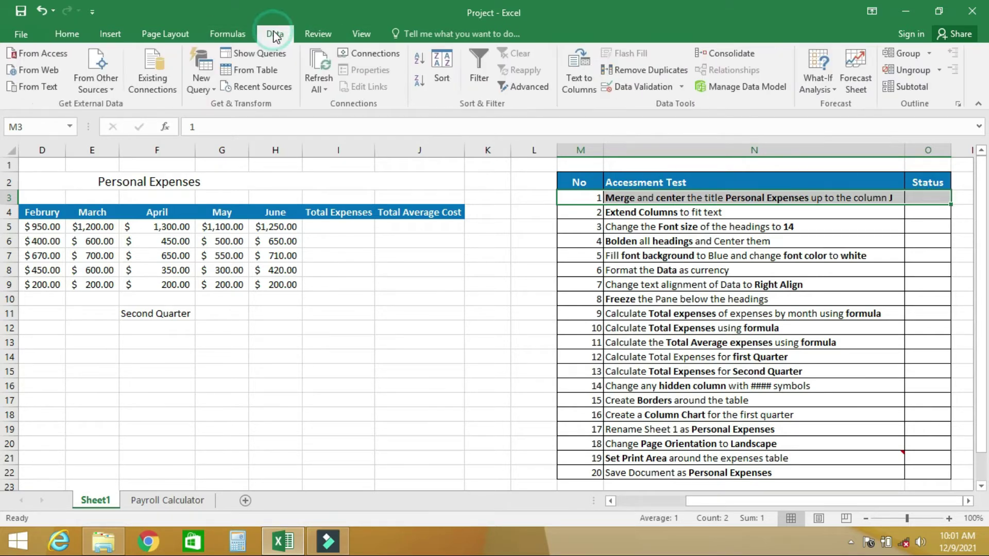
pyautogui.click(326, 36)
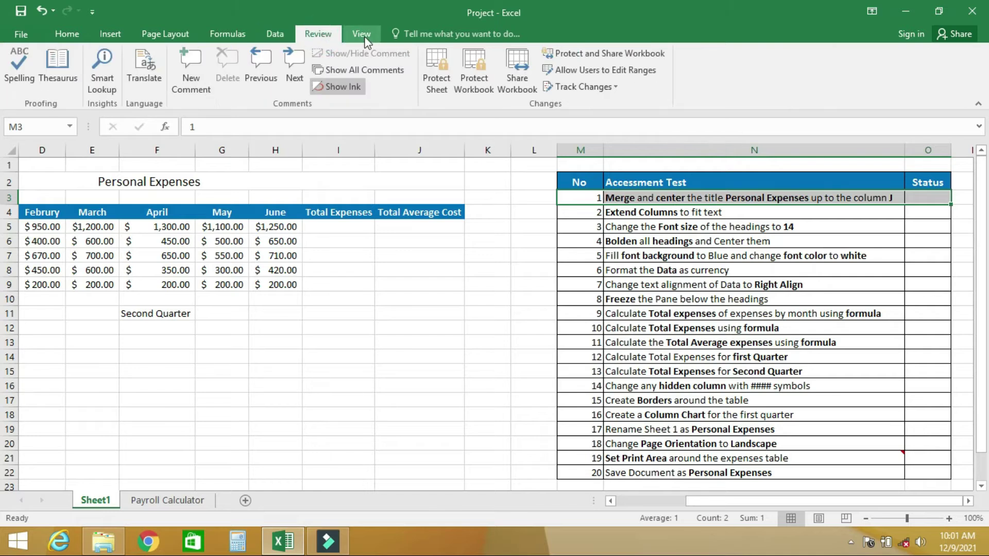
pyautogui.click(377, 37)
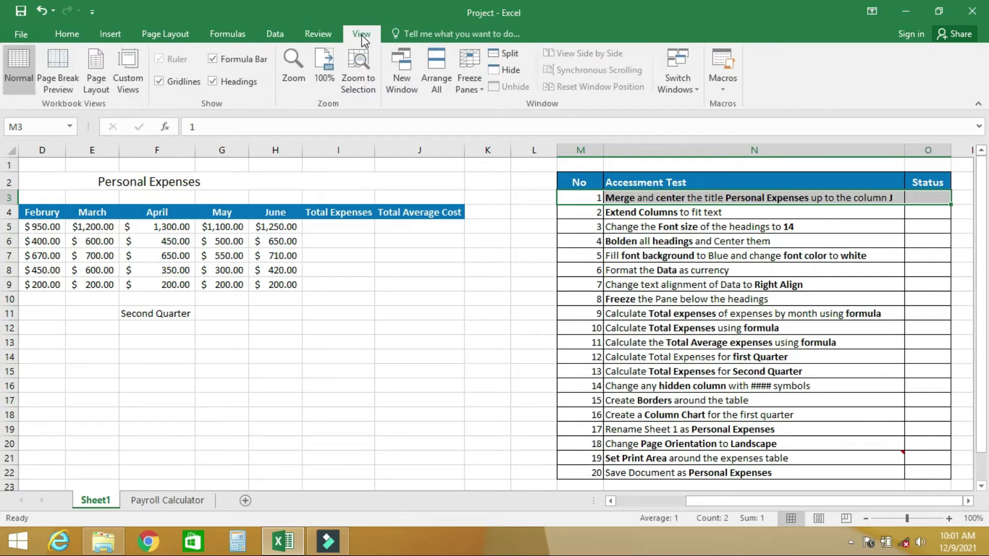
pyautogui.click(480, 90)
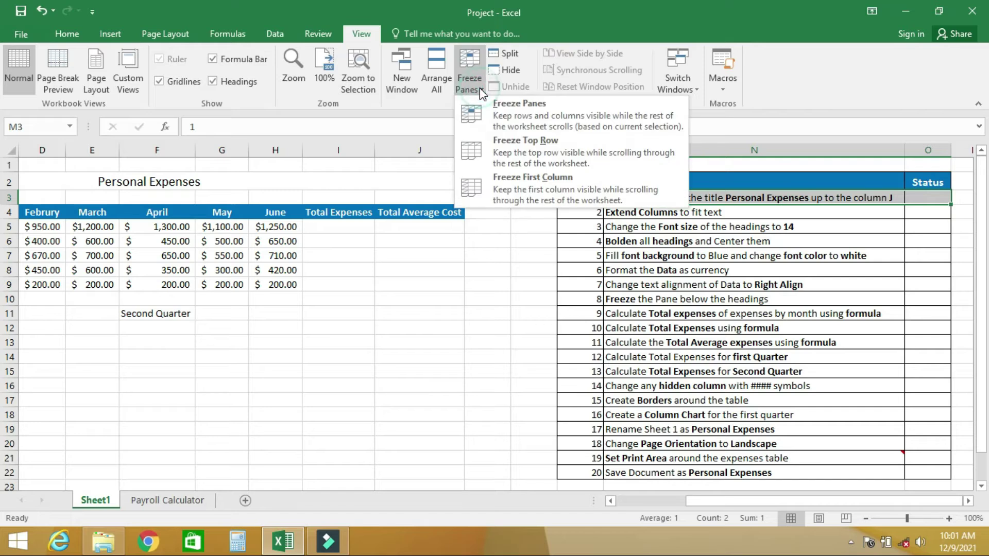
pyautogui.click(529, 107)
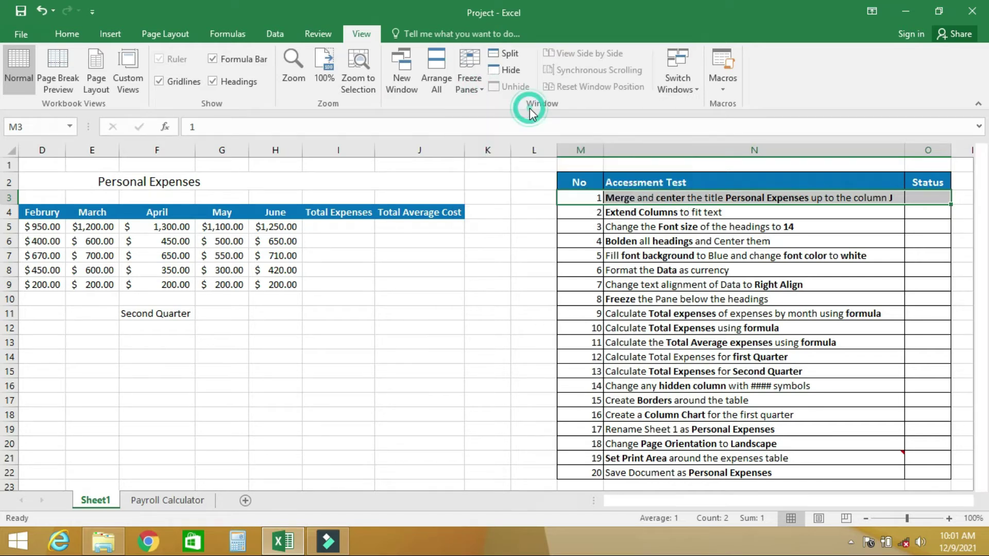
pyautogui.moveTo(984, 204); pyautogui.dragTo(986, 318)
pyautogui.moveTo(985, 231); pyautogui.dragTo(987, 288)
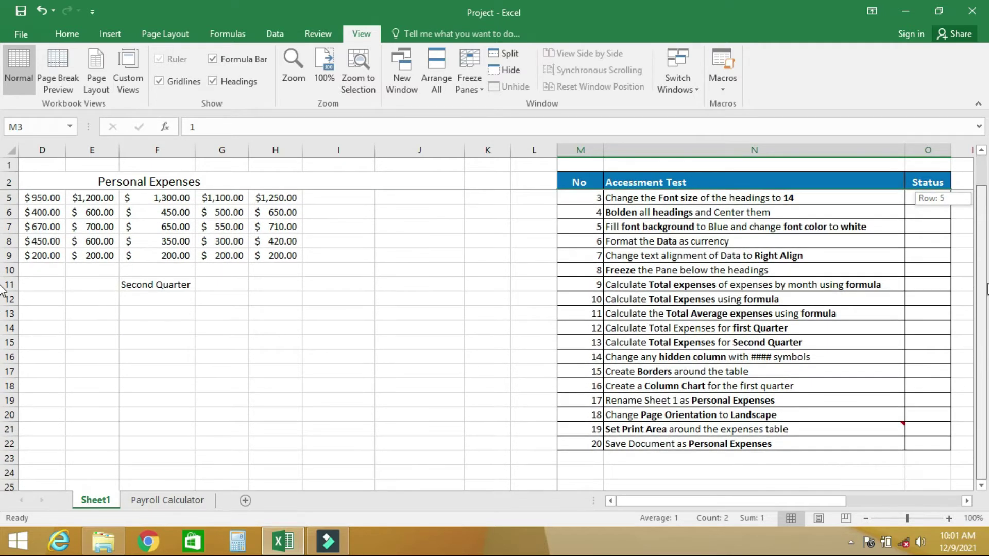
pyautogui.moveTo(988, 349); pyautogui.dragTo(980, 150)
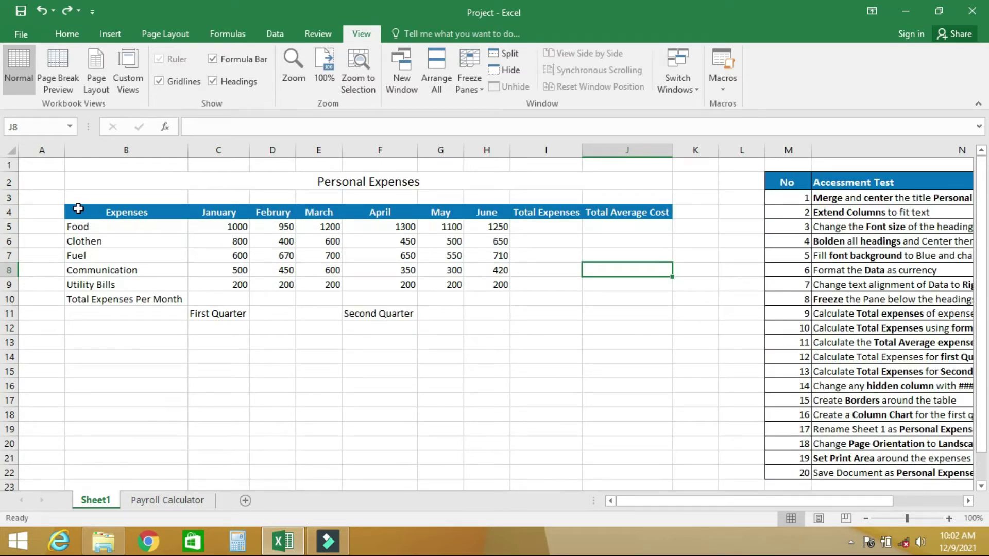
# Freeze the panes below the expense headings with B5:J5 selected, and check that the headings stay fixed.
pyautogui.moveTo(72, 227); pyautogui.dragTo(655, 230)
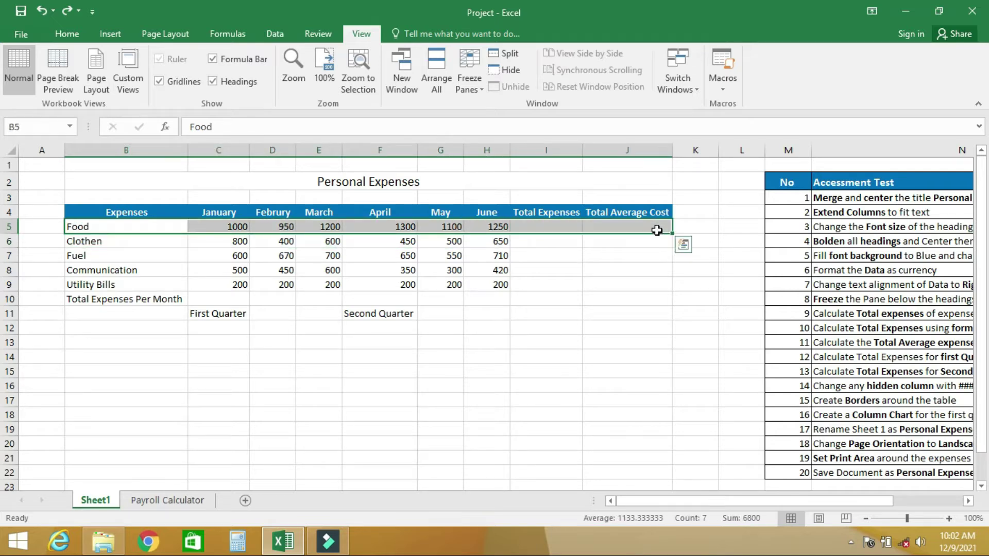
pyautogui.click(475, 85)
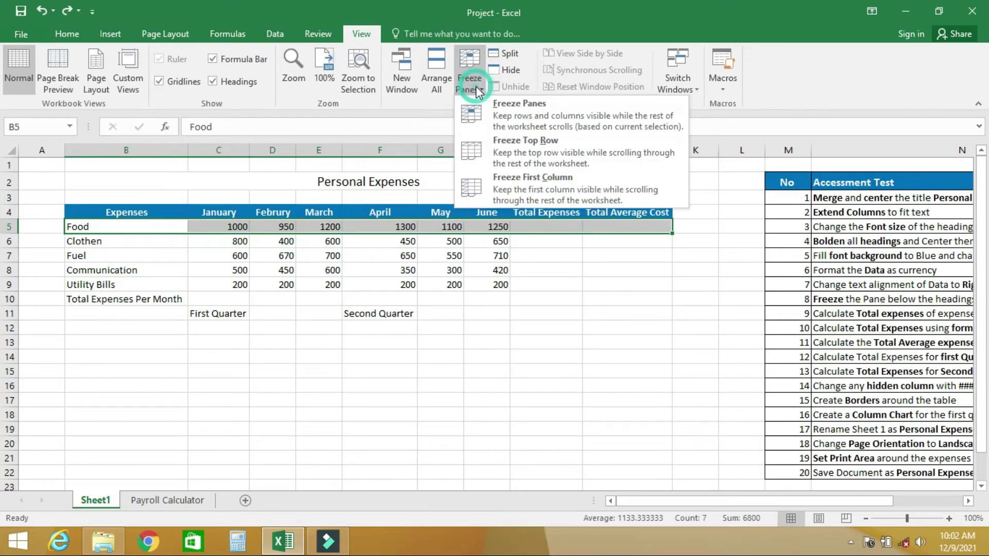
pyautogui.click(499, 119)
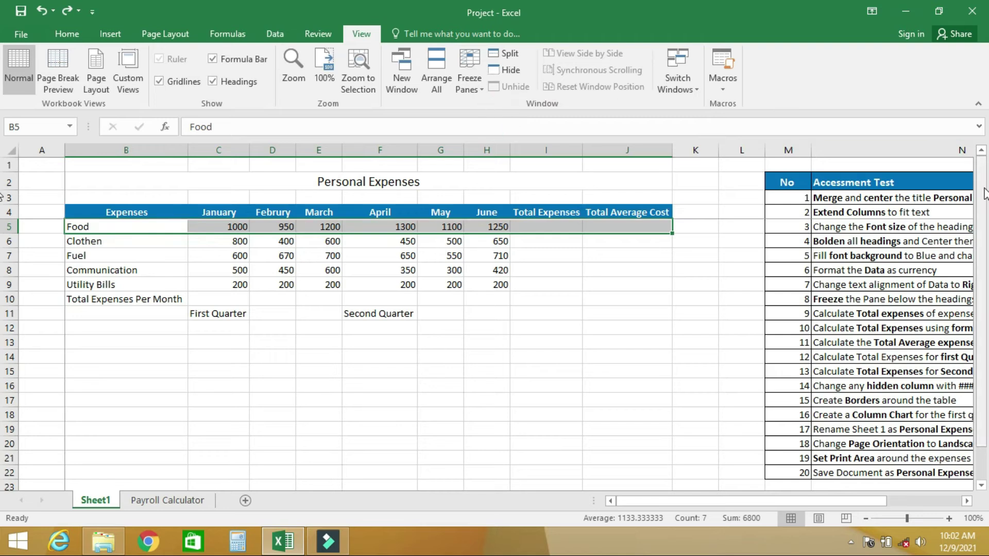
pyautogui.moveTo(984, 197); pyautogui.dragTo(987, 300)
pyautogui.moveTo(984, 256); pyautogui.dragTo(987, 299)
pyautogui.moveTo(983, 232); pyautogui.dragTo(982, 167)
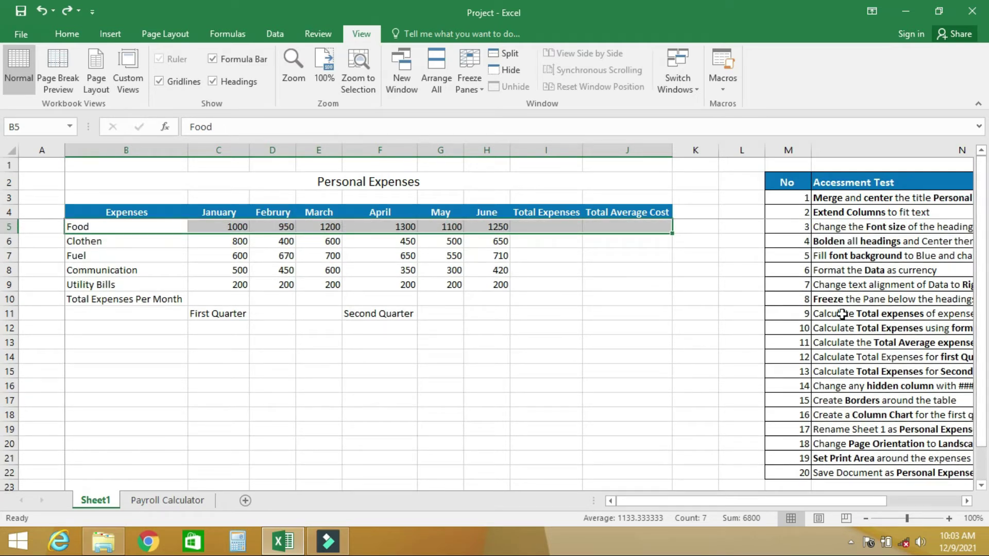
pyautogui.moveTo(765, 504); pyautogui.dragTo(780, 502)
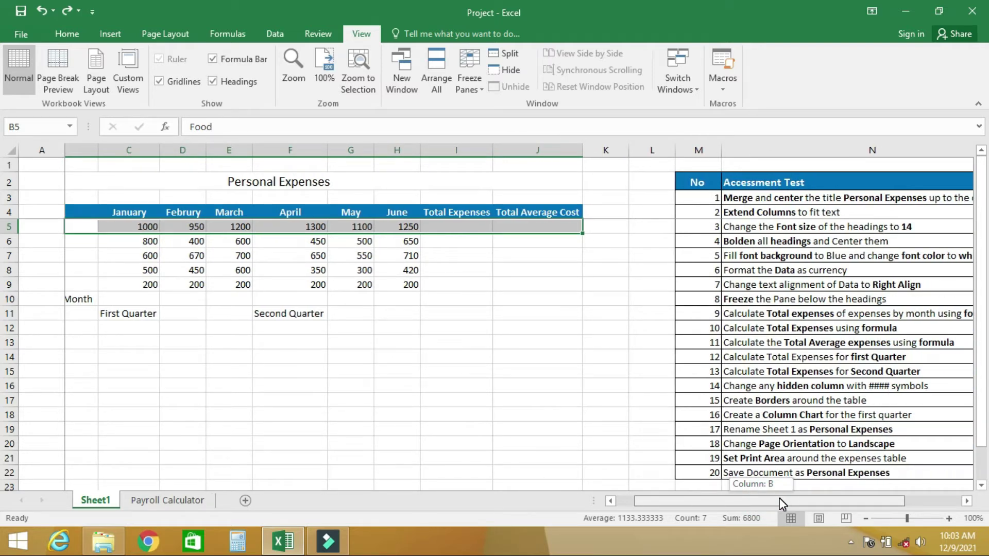
pyautogui.moveTo(780, 499); pyautogui.dragTo(694, 498)
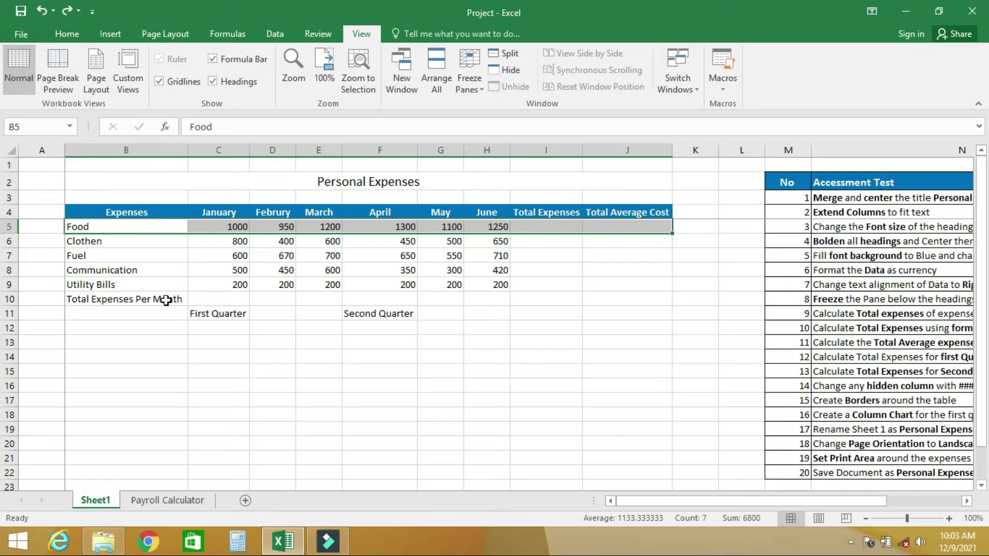
# Apply the dollar Accounting number format to the amounts in C6:H9.
pyautogui.moveTo(232, 241); pyautogui.dragTo(476, 281)
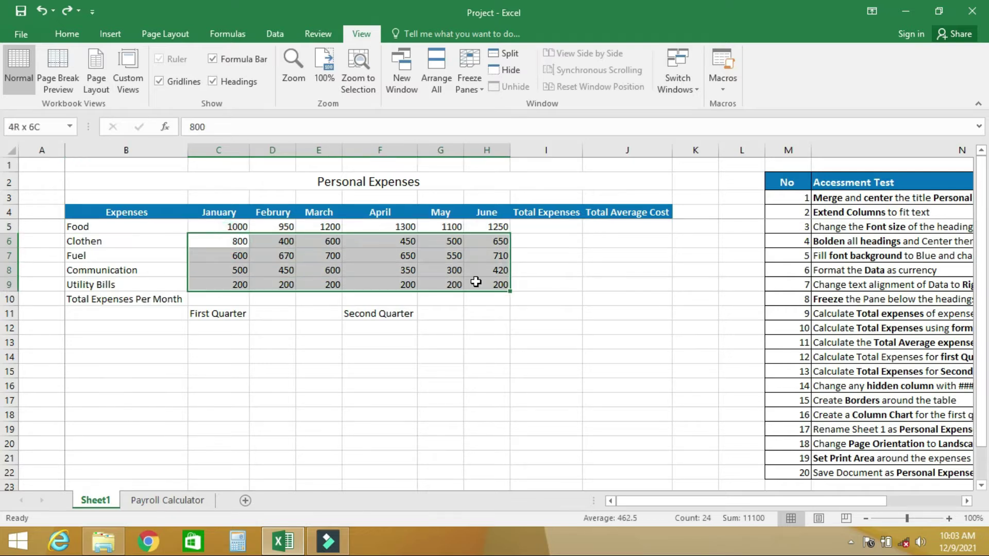
pyautogui.click(67, 34)
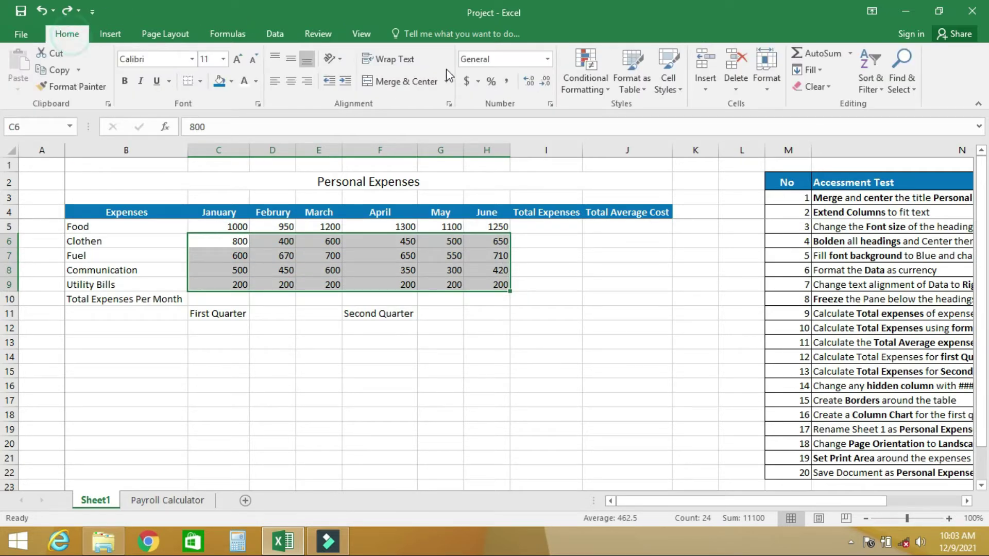
pyautogui.click(466, 80)
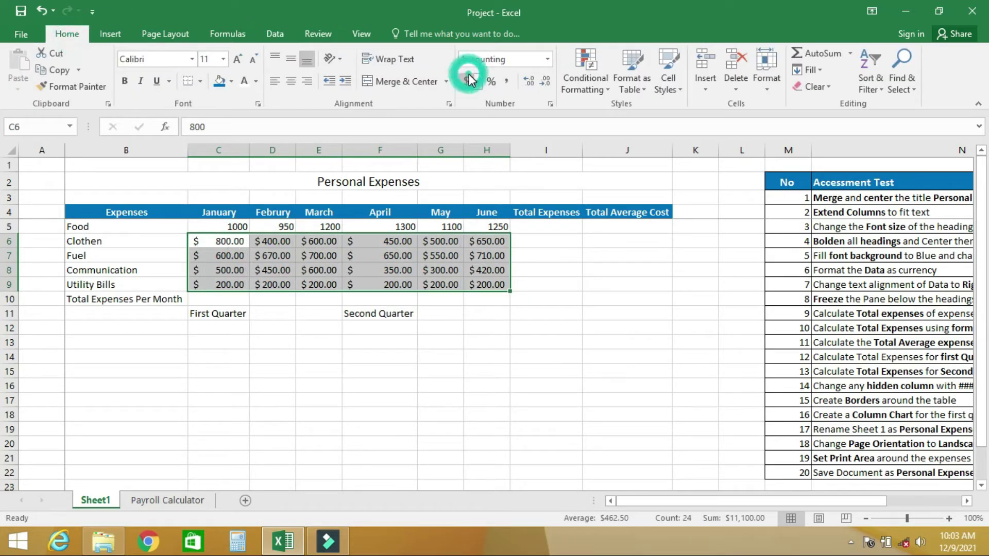
# Total the January expenses in C10 with =SUM(C5:C9).
pyautogui.click(228, 308)
pyautogui.click(228, 300)
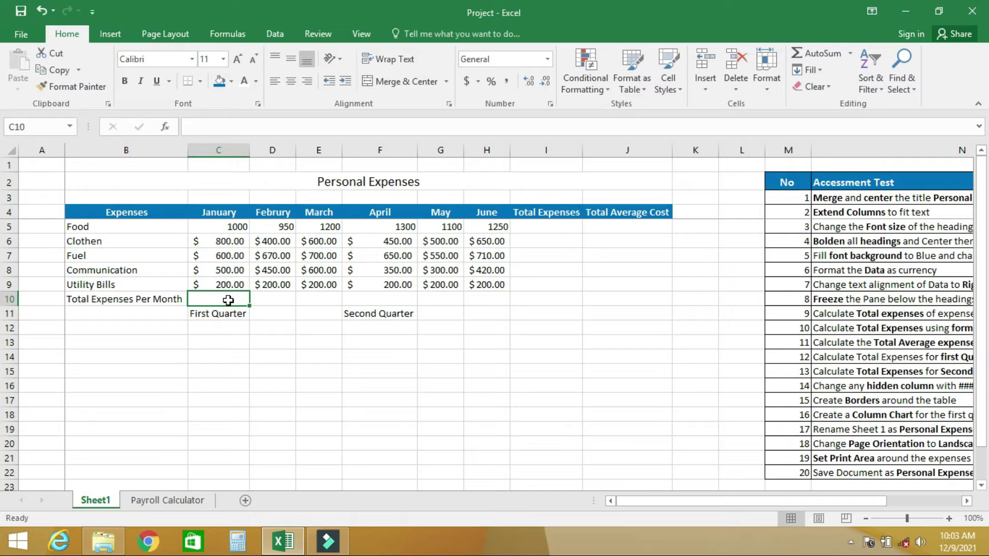
pyautogui.write('=')
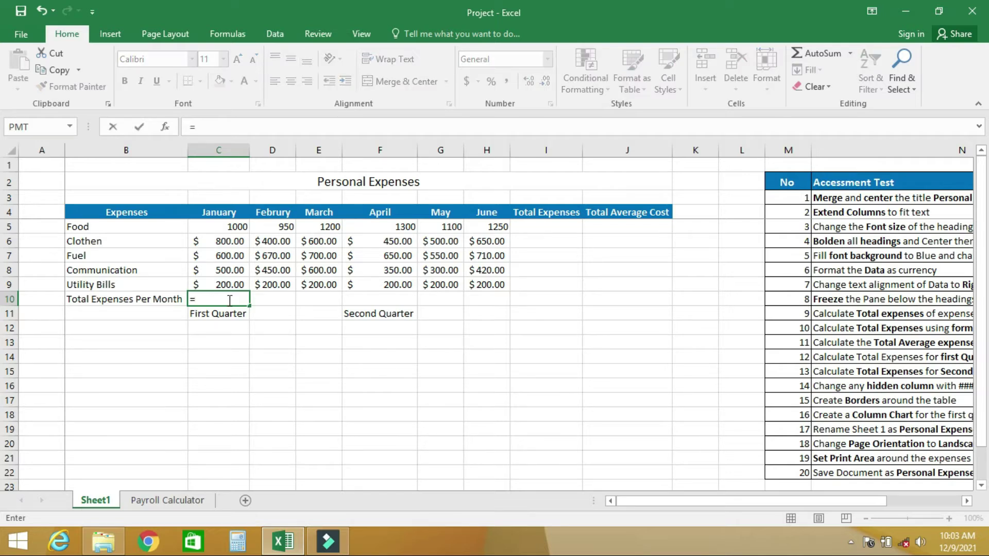
pyautogui.write('SUM')
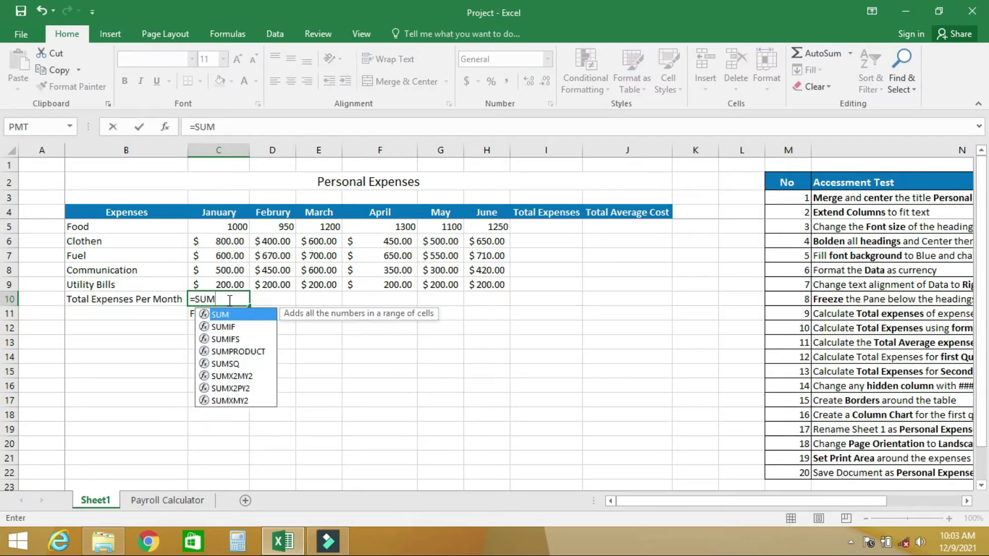
pyautogui.write('(')
pyautogui.click(223, 237)
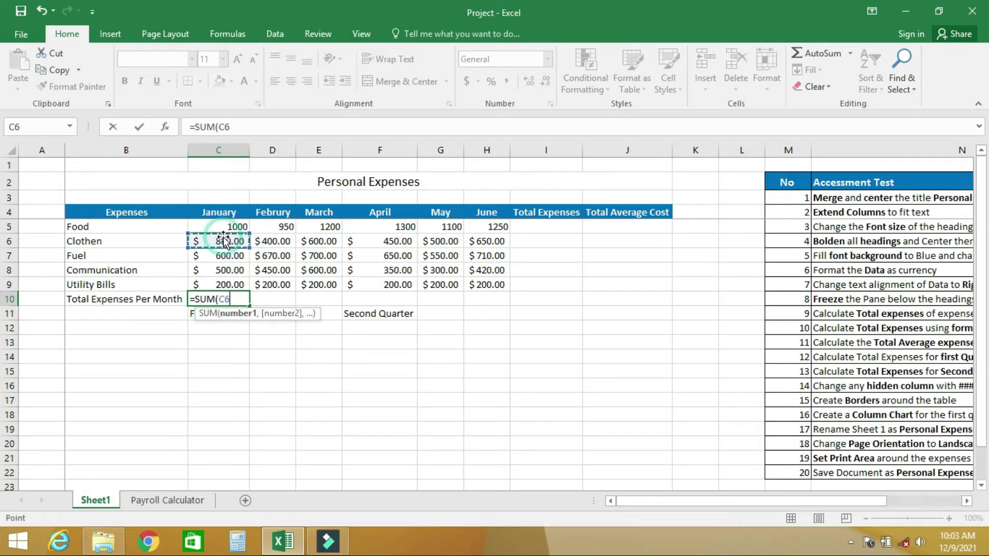
pyautogui.click(224, 226)
pyautogui.moveTo(224, 226); pyautogui.dragTo(232, 284)
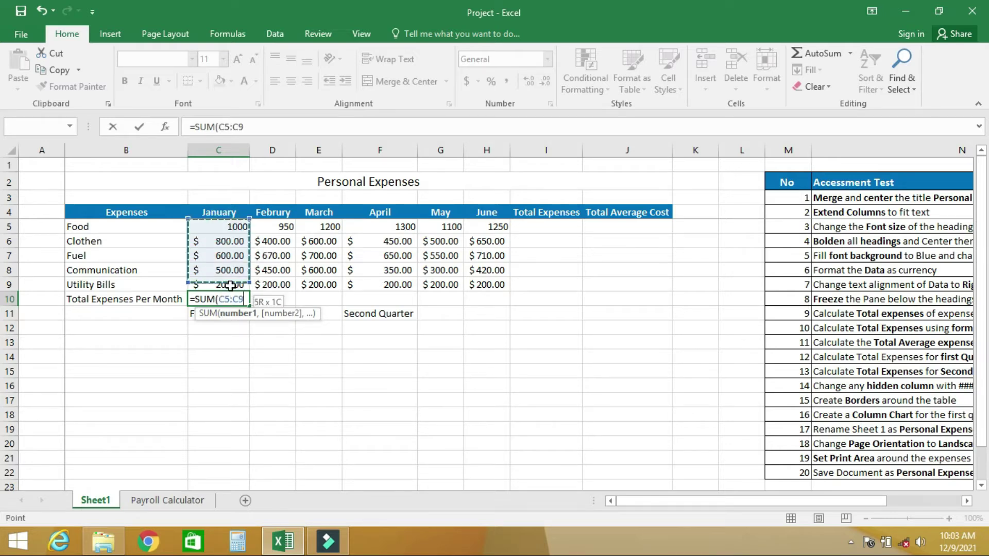
pyautogui.press('Return')
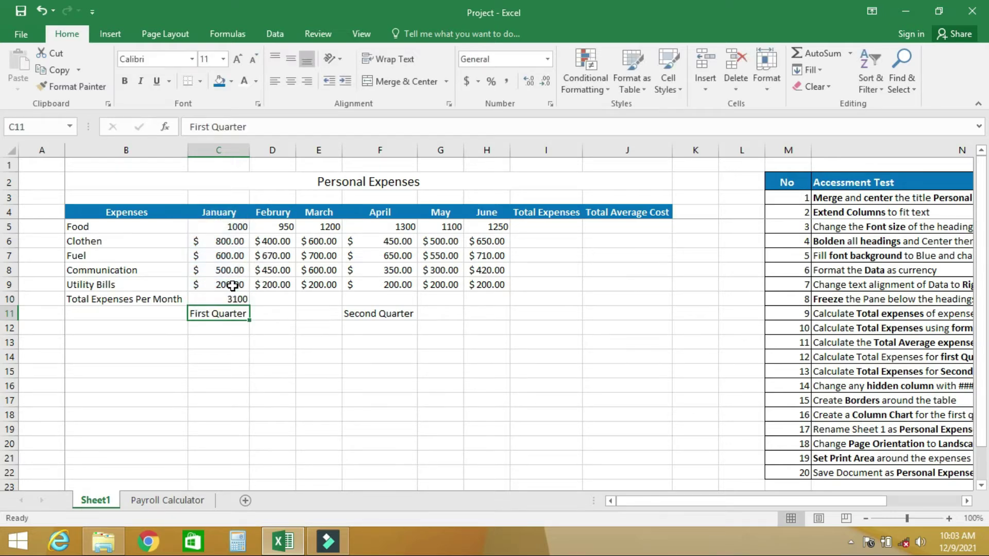
# Apply the dollar Accounting number format to the January total in C10 and the Food amounts in C5:H5.
pyautogui.click(227, 299)
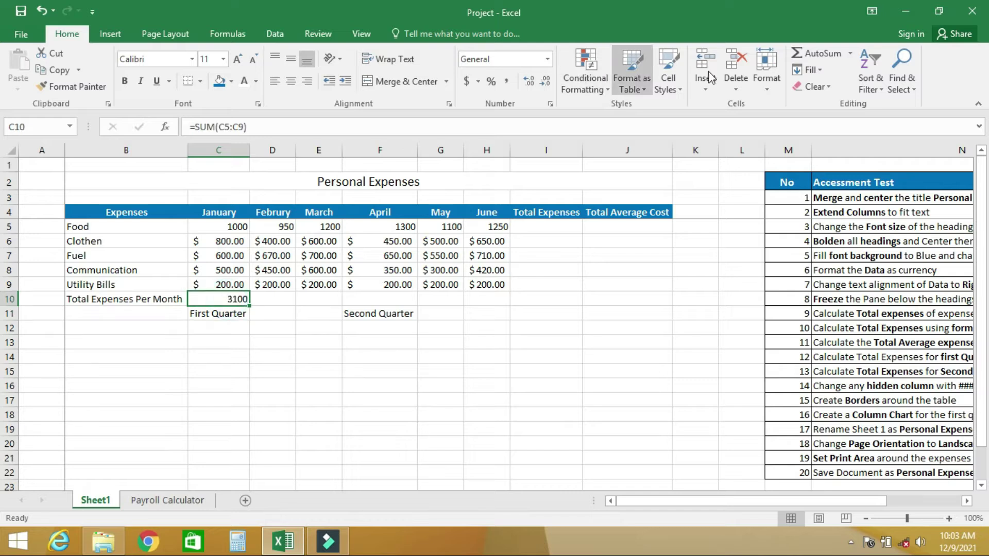
pyautogui.click(470, 81)
pyautogui.click(216, 227)
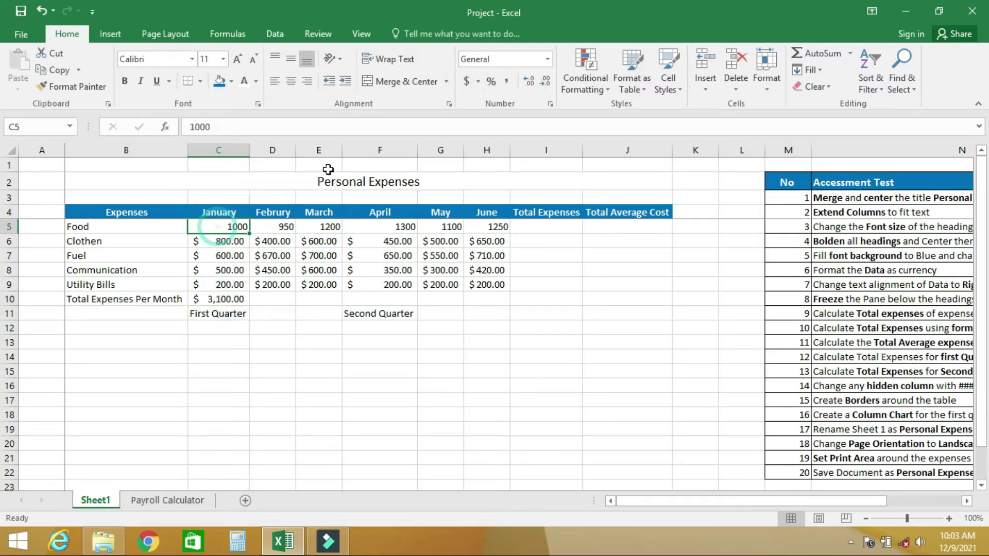
pyautogui.click(469, 81)
pyautogui.moveTo(268, 226); pyautogui.dragTo(487, 227)
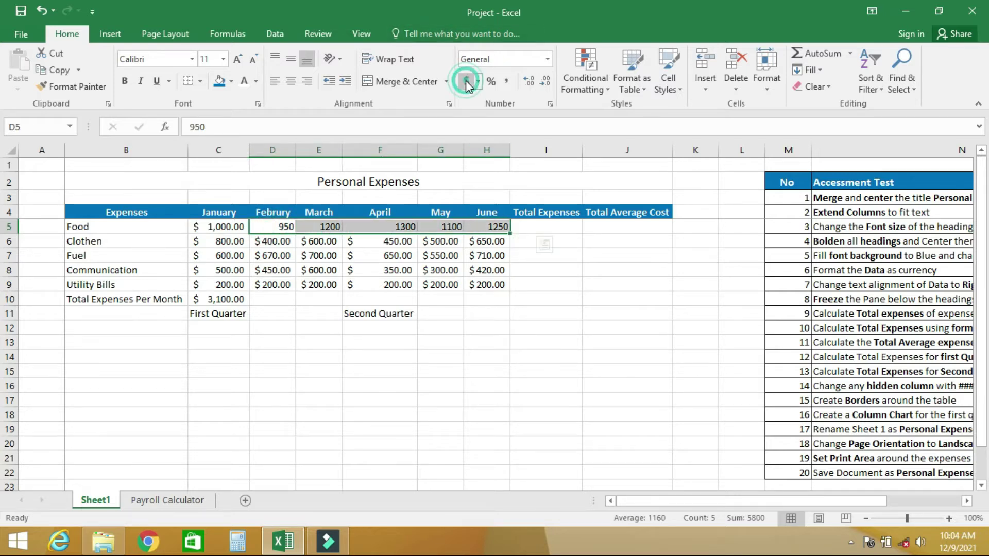
pyautogui.click(465, 81)
# Fill the January total formula from C10 across to June in H10.
pyautogui.click(234, 298)
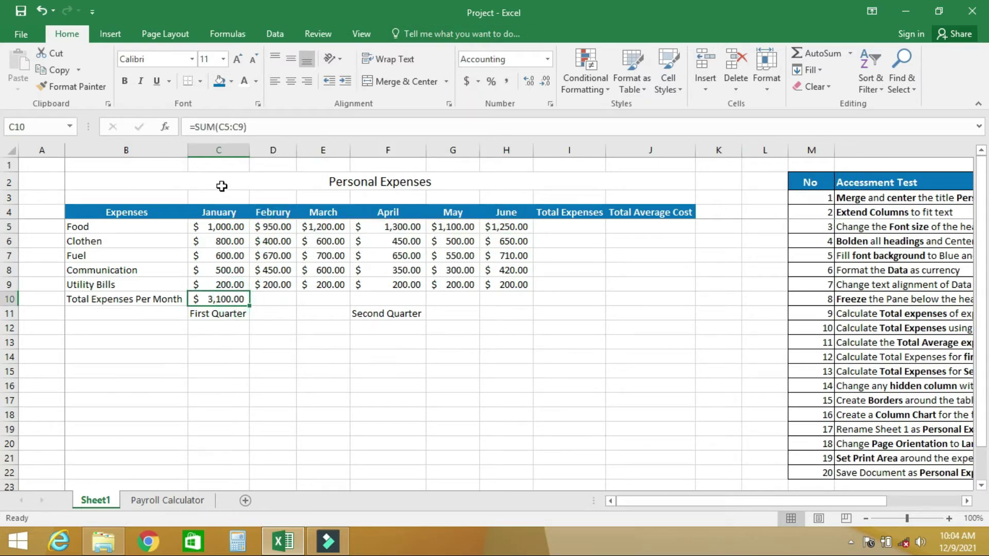
pyautogui.click(231, 299)
pyautogui.moveTo(249, 306); pyautogui.dragTo(532, 304)
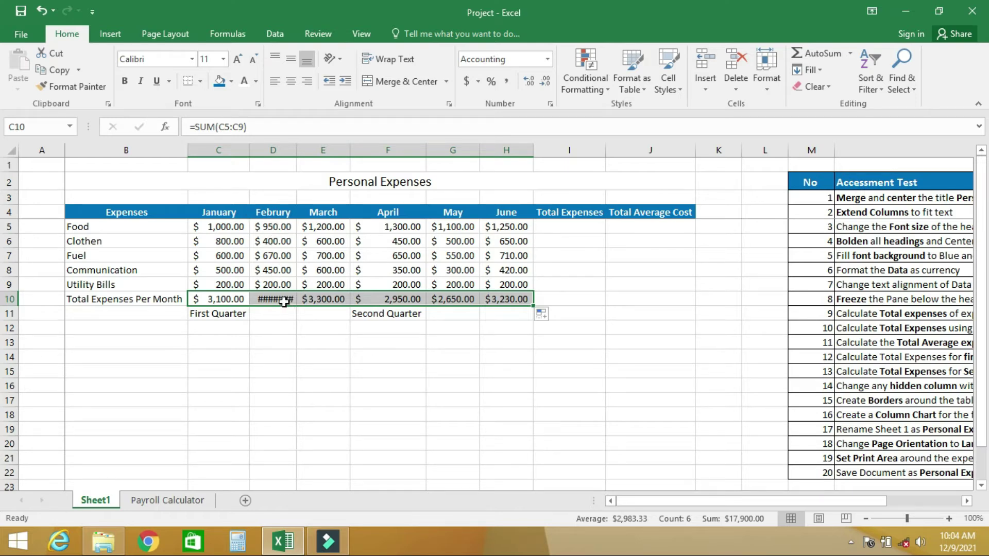
# Calculate the Food row's Total Expenses in I5 with =SUM(C5:H5) and fill the formula down to I10.
pyautogui.click(861, 328)
pyautogui.moveTo(773, 498); pyautogui.dragTo(797, 497)
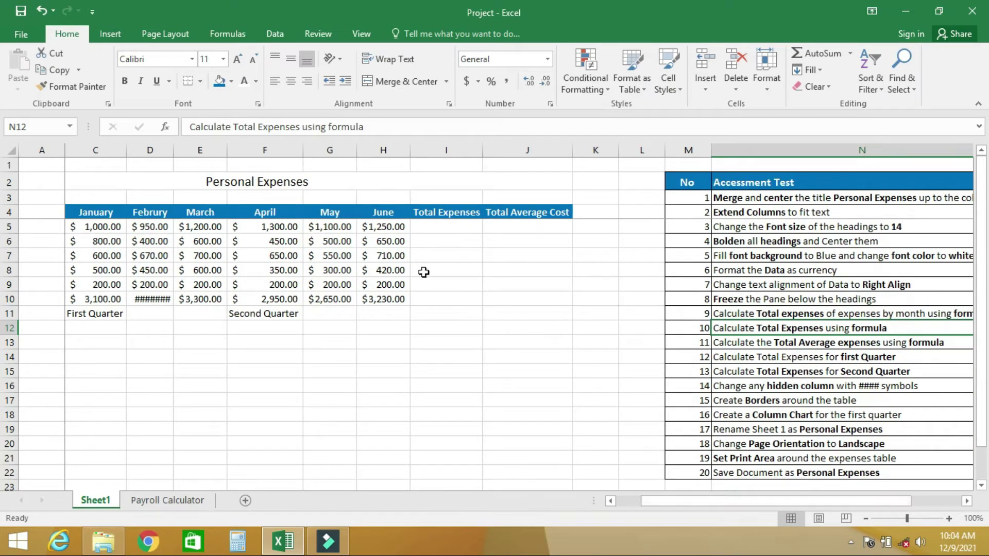
pyautogui.click(441, 225)
pyautogui.moveTo(648, 502); pyautogui.dragTo(622, 501)
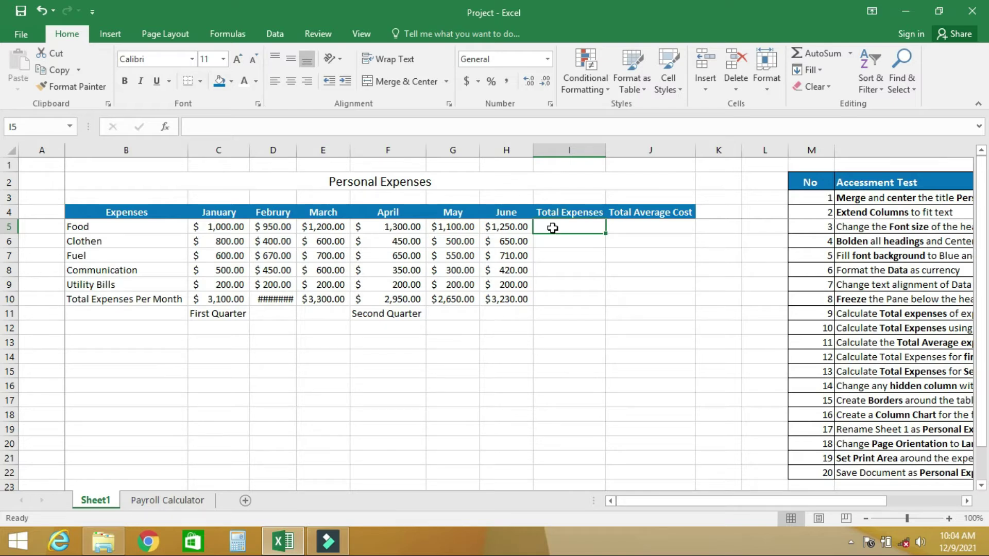
pyautogui.write('=')
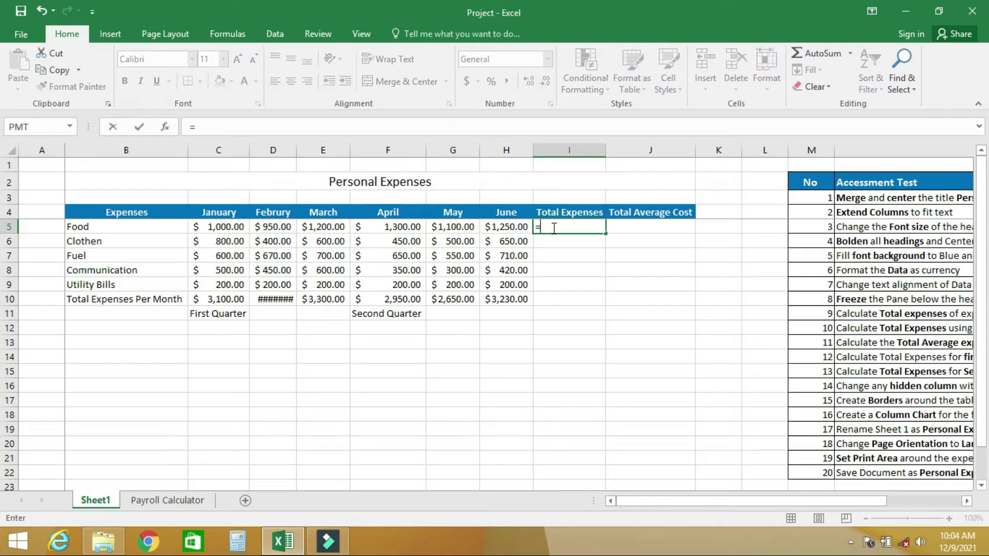
pyautogui.write('SUM(')
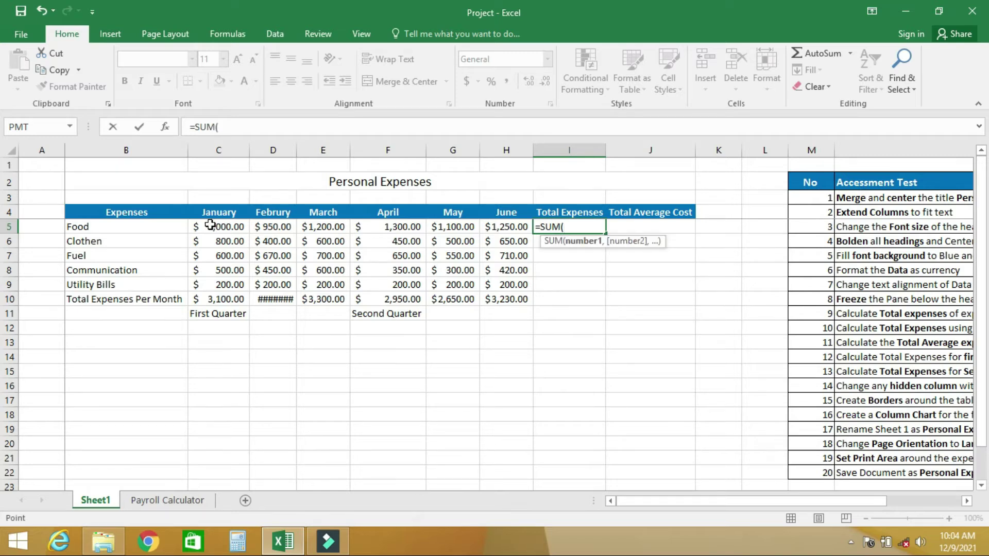
pyautogui.moveTo(209, 225); pyautogui.dragTo(485, 229)
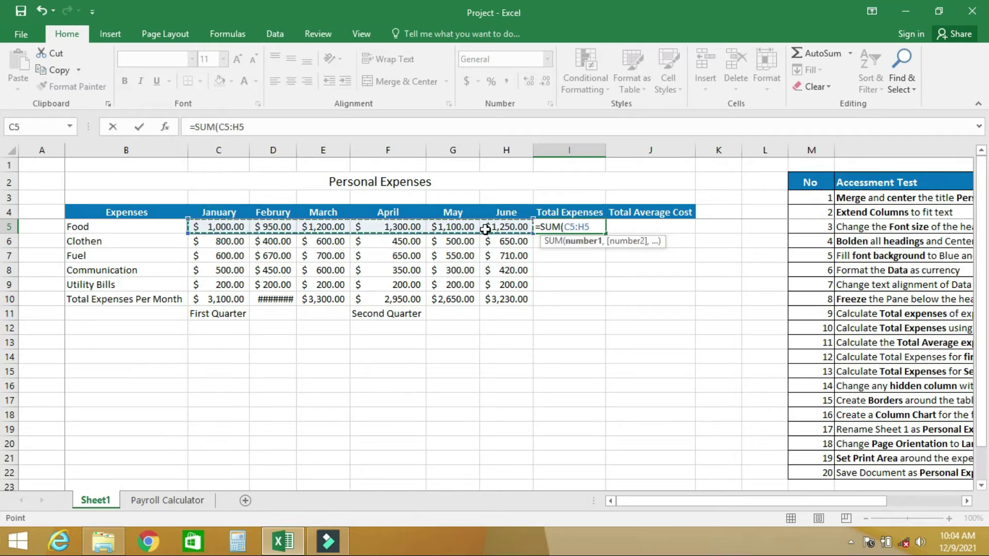
pyautogui.press('Return')
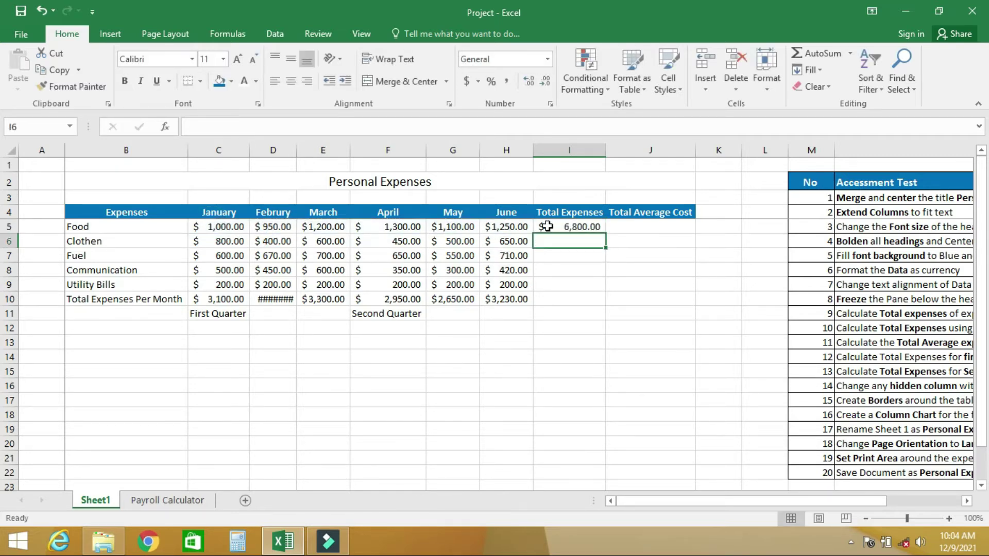
pyautogui.click(546, 226)
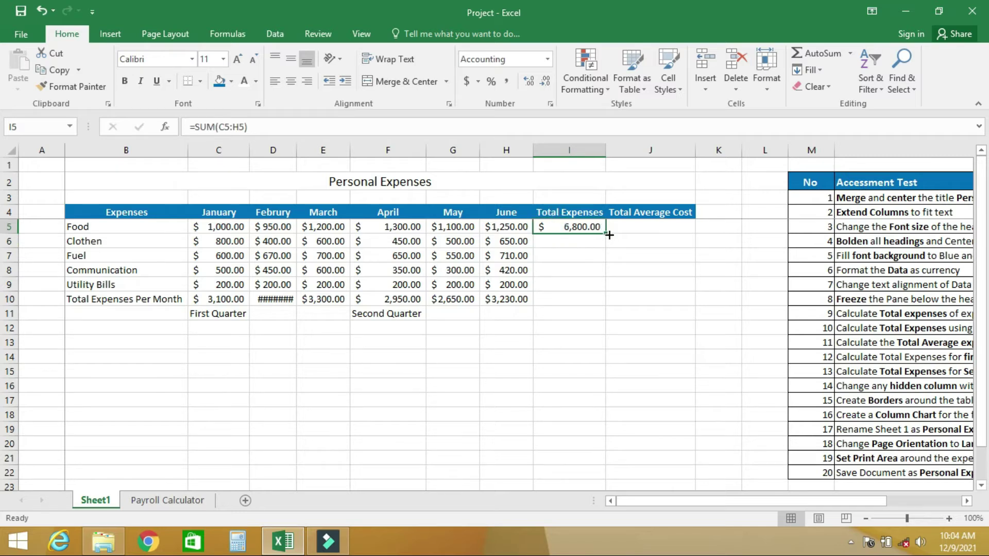
pyautogui.moveTo(606, 233); pyautogui.dragTo(607, 303)
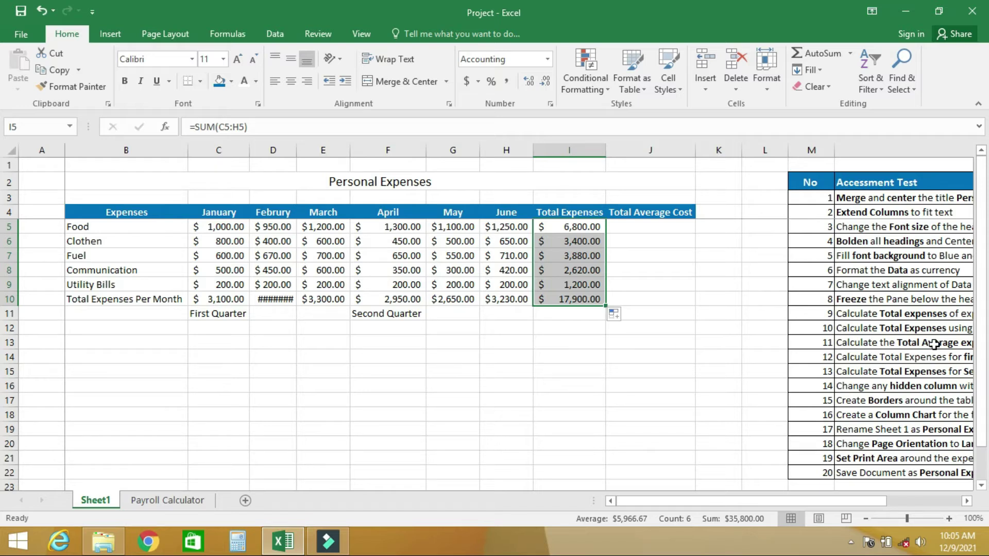
# Calculate the Food row's Total Average Cost in J5 with =AVERAGE(C5:H5).
pyautogui.moveTo(848, 501); pyautogui.dragTo(866, 496)
pyautogui.click(640, 226)
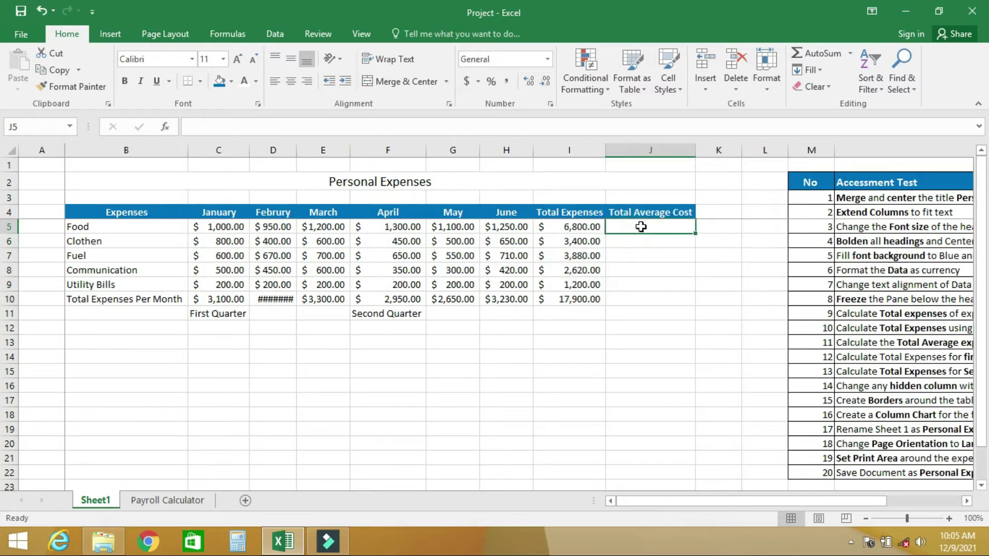
pyautogui.write('=')
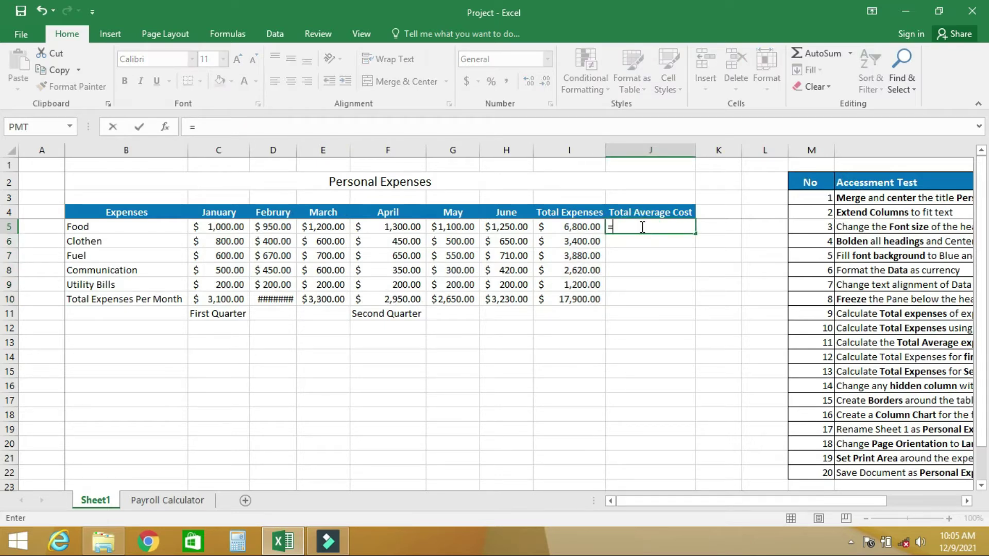
pyautogui.write('AVERAG')
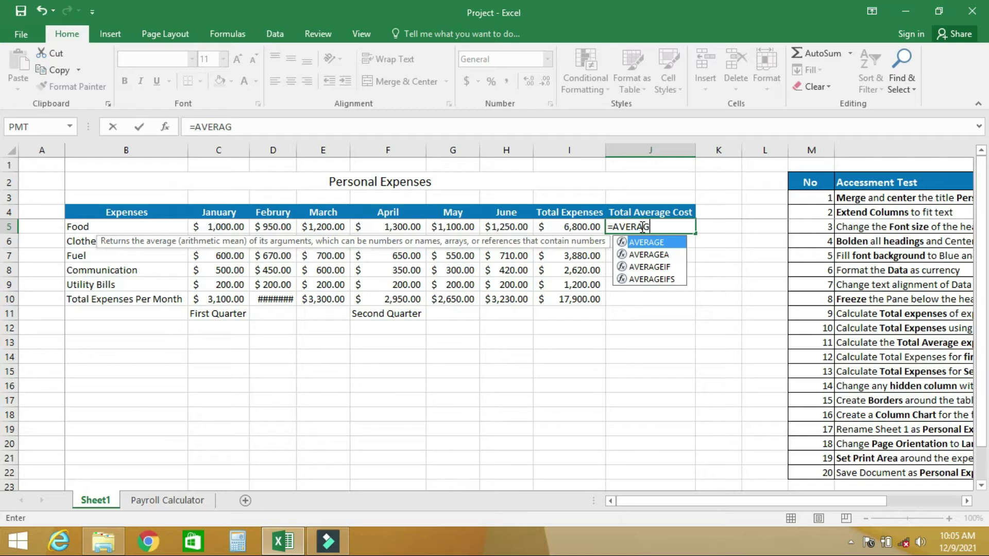
pyautogui.write('E(')
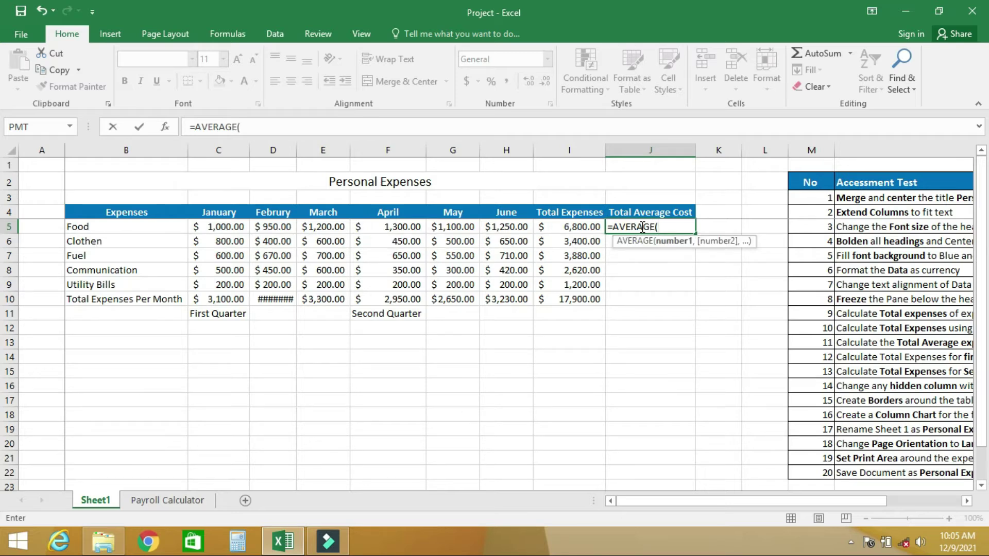
pyautogui.click(219, 225)
pyautogui.moveTo(219, 226); pyautogui.dragTo(495, 228)
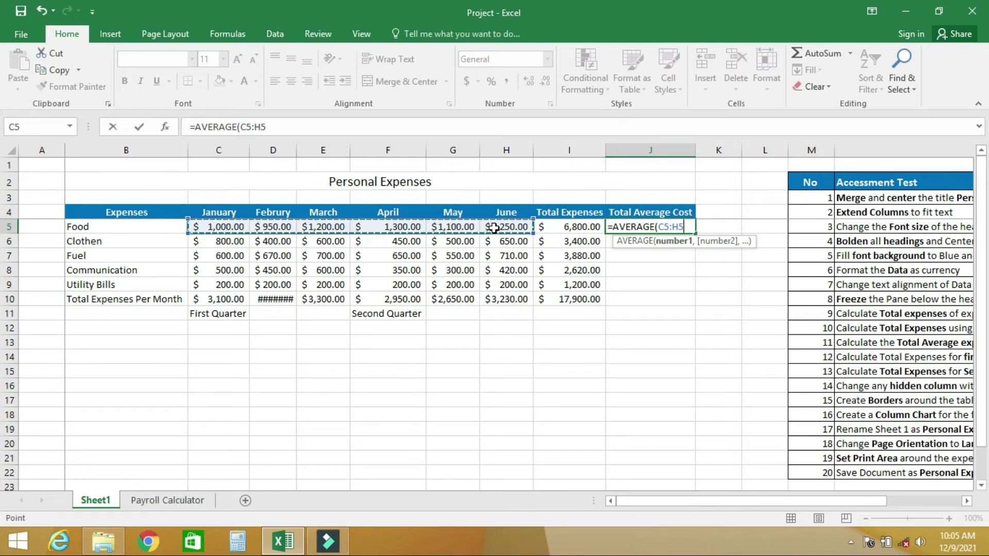
pyautogui.write(')')
pyautogui.press('Return')
# Fill the average formula from J5 down to the Utility Bills row in J9.
pyautogui.click(661, 227)
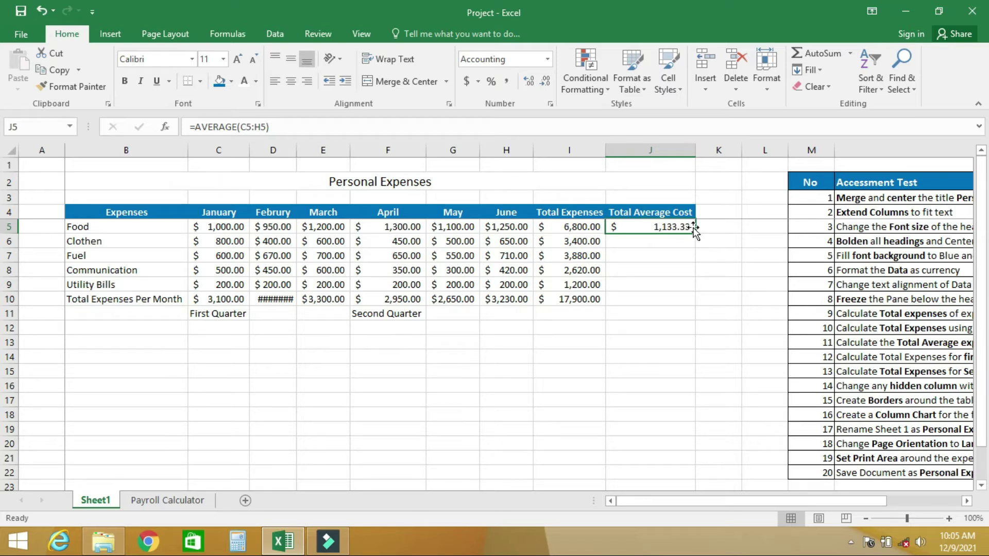
pyautogui.moveTo(696, 233); pyautogui.dragTo(698, 290)
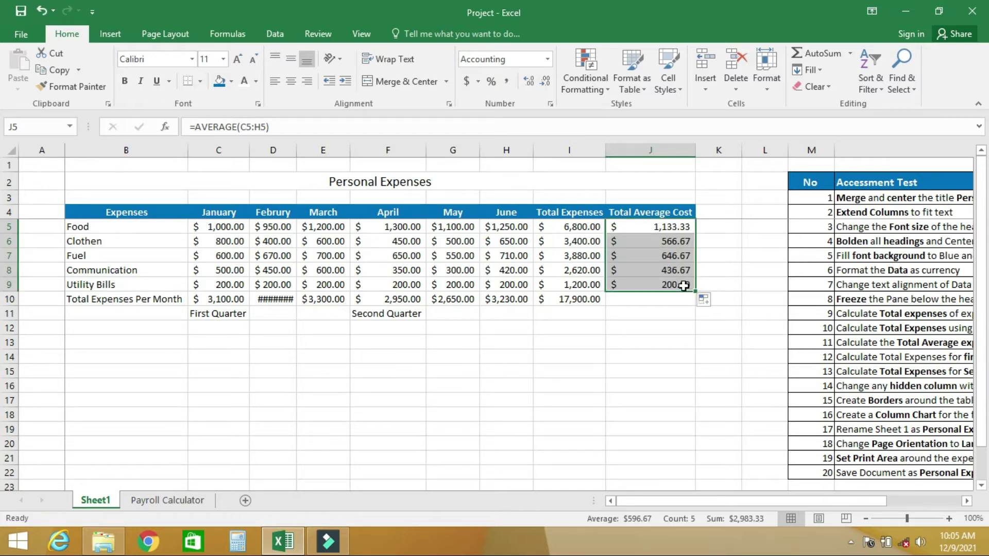
pyautogui.click(681, 287)
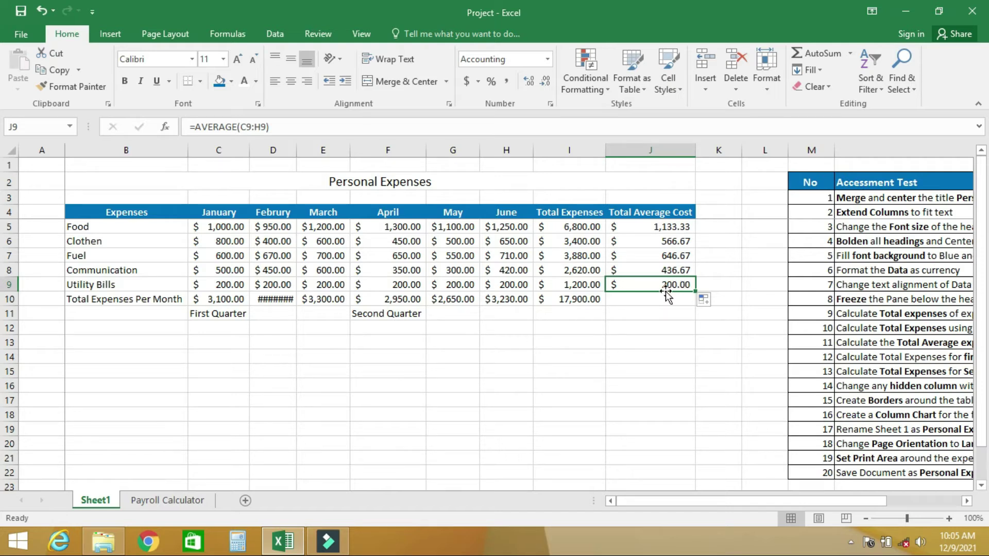
# Calculate the First Quarter total in D11 with =SUM(C5:E9).
pyautogui.click(854, 358)
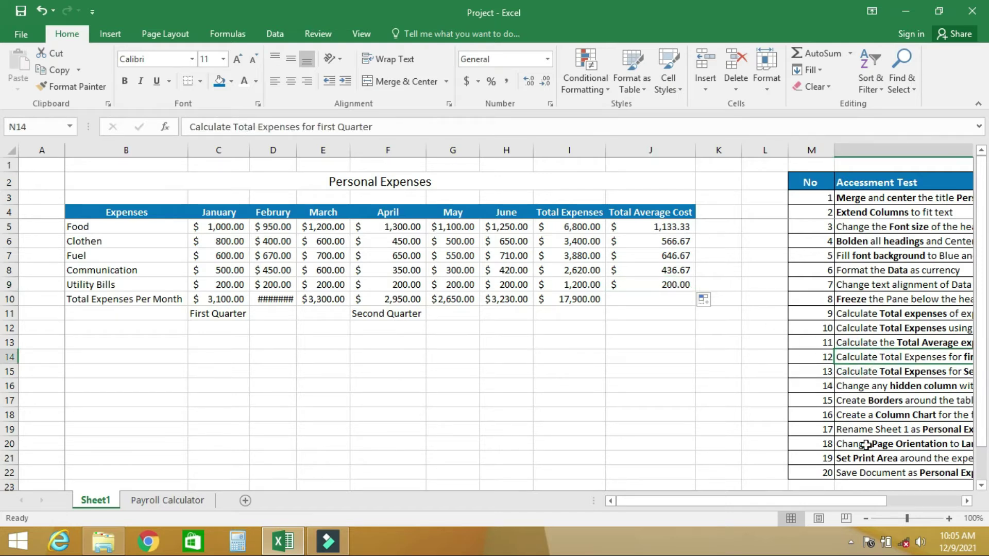
pyautogui.moveTo(848, 499); pyautogui.dragTo(876, 501)
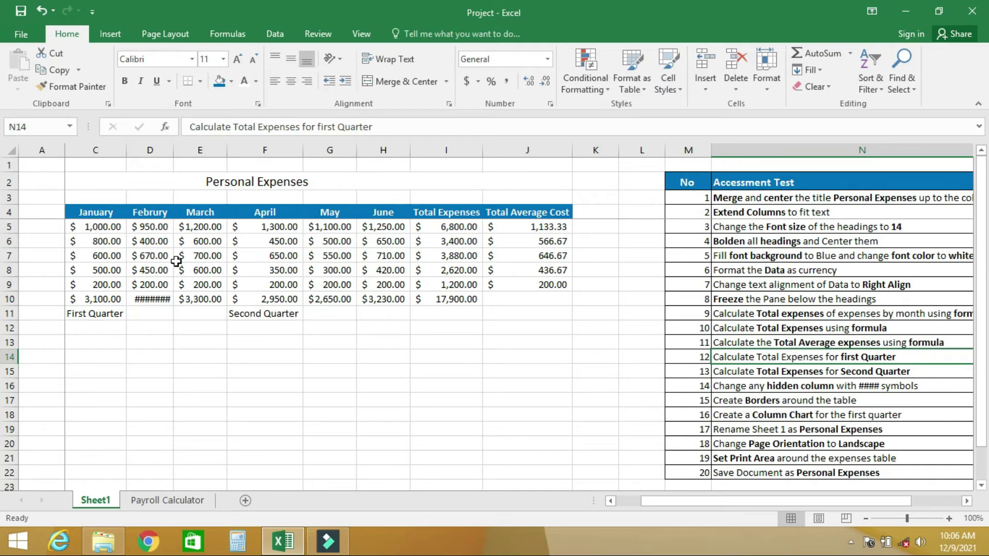
pyautogui.click(138, 315)
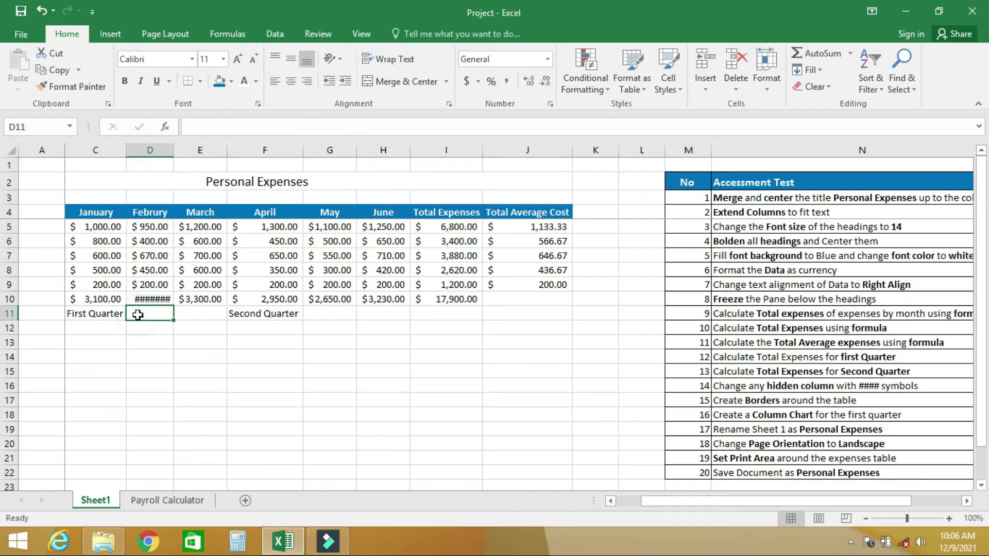
pyautogui.write('=SUM(')
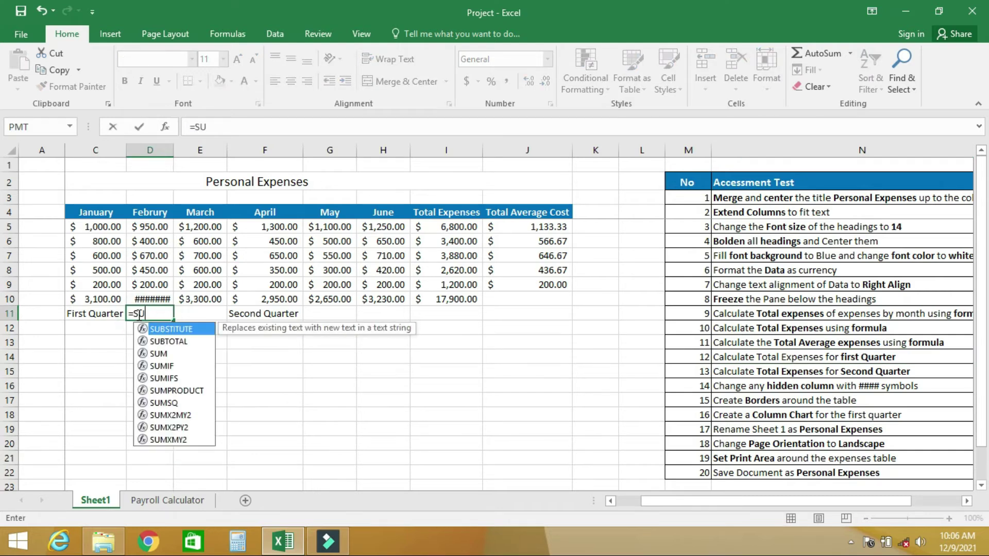
pyautogui.moveTo(82, 225); pyautogui.dragTo(178, 283)
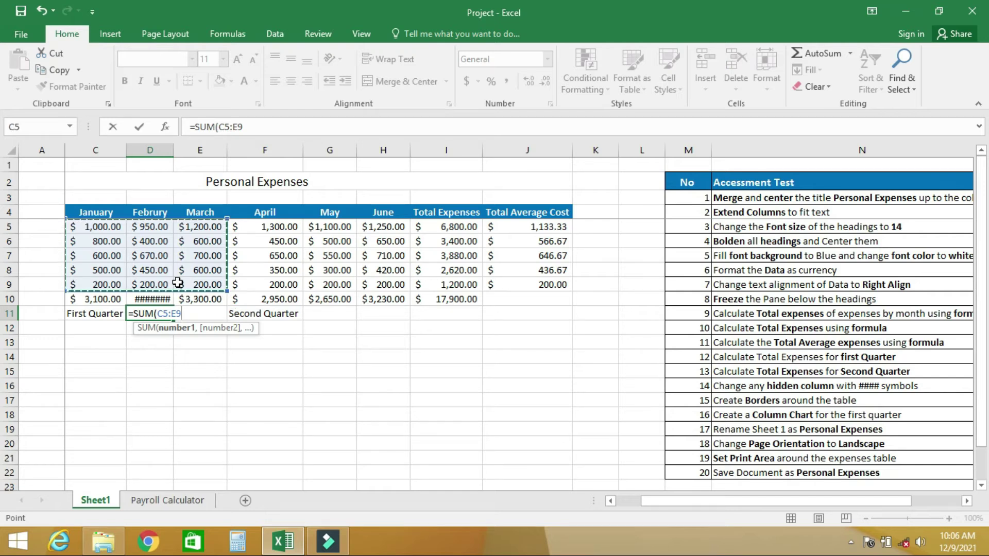
pyautogui.press('Return')
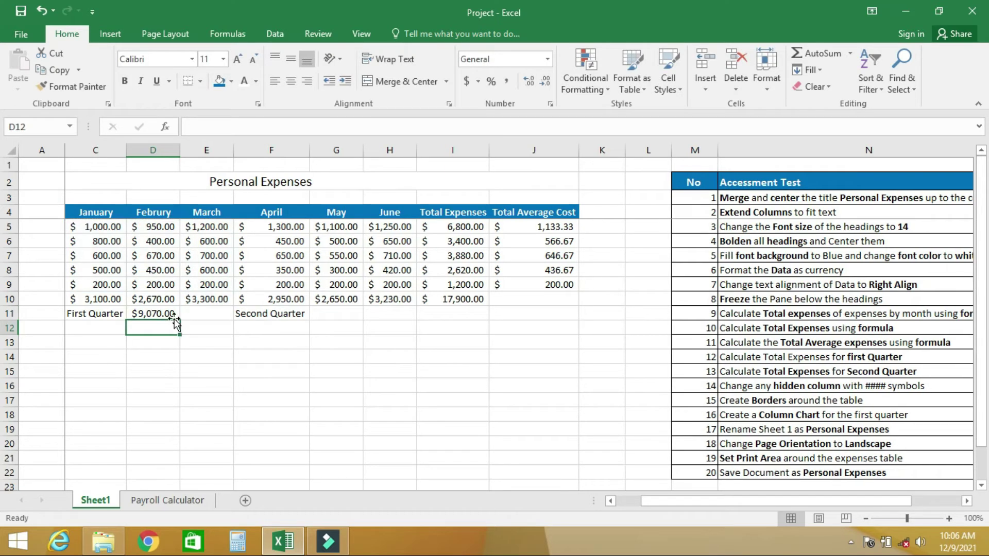
pyautogui.click(164, 315)
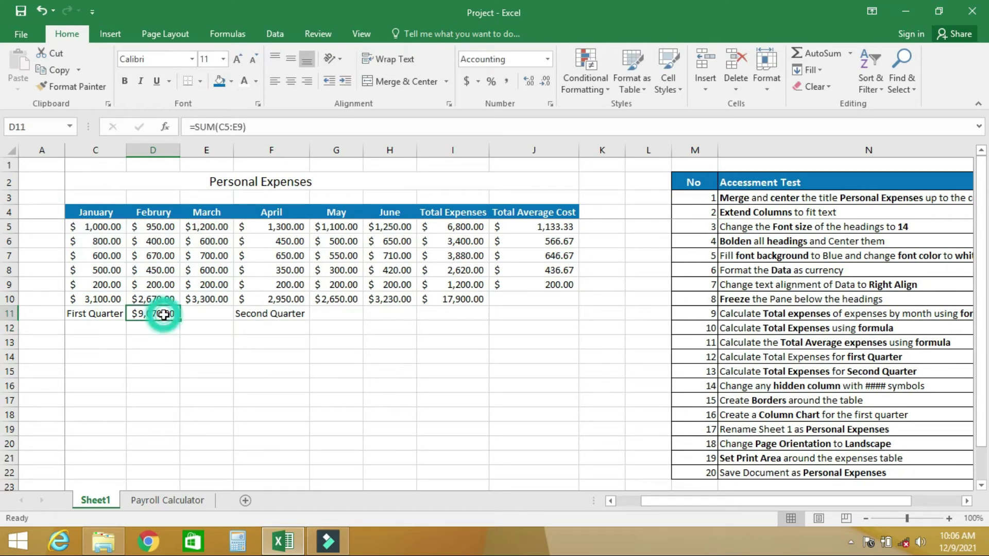
# Calculate the Second Quarter total in G11 with =SUM(F5:H10).
pyautogui.click(331, 315)
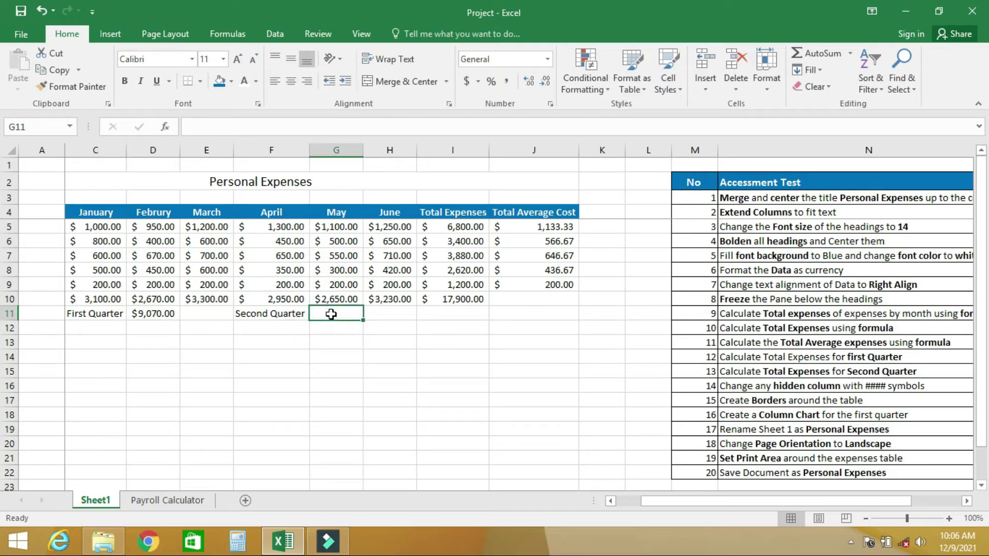
pyautogui.write('=SUM(')
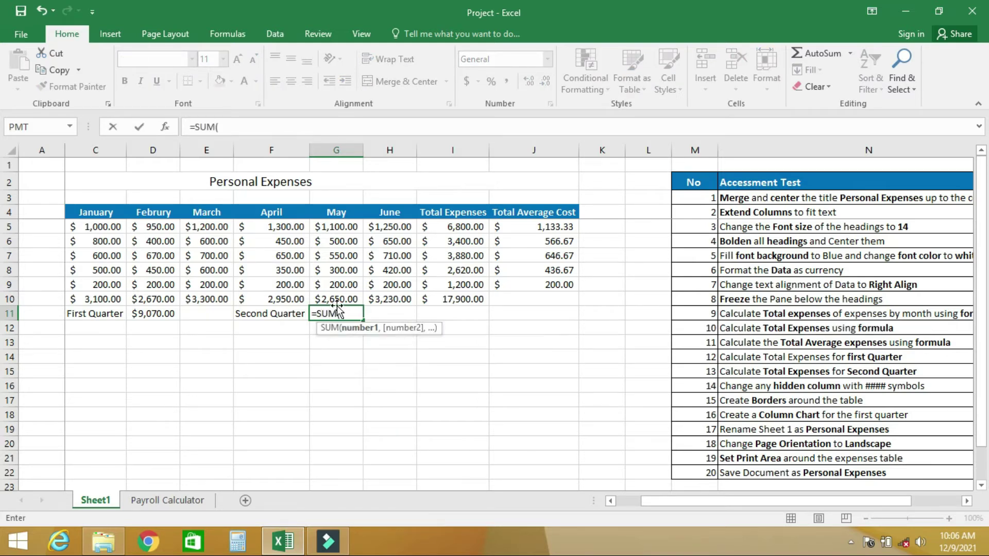
pyautogui.click(285, 228)
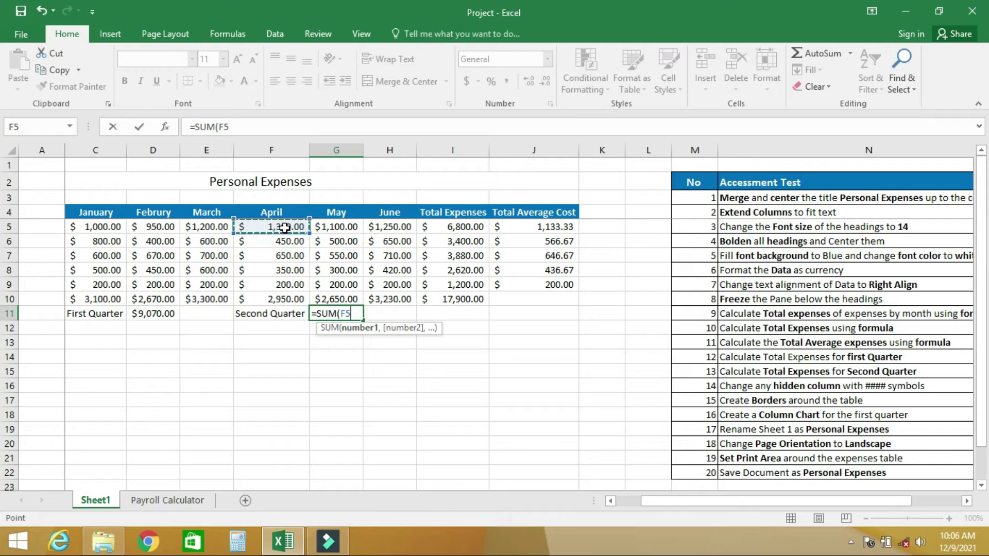
pyautogui.moveTo(285, 228); pyautogui.dragTo(407, 293)
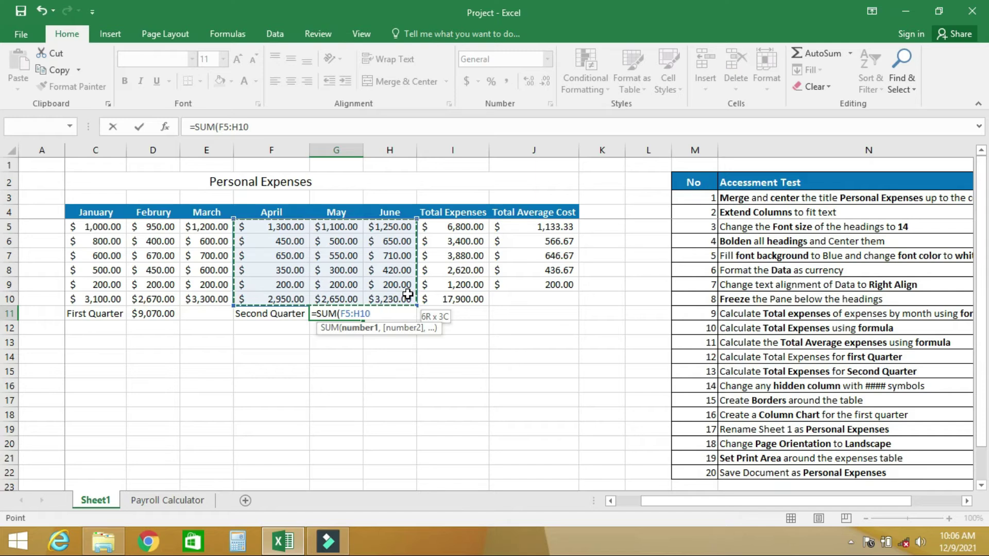
pyautogui.press('Return')
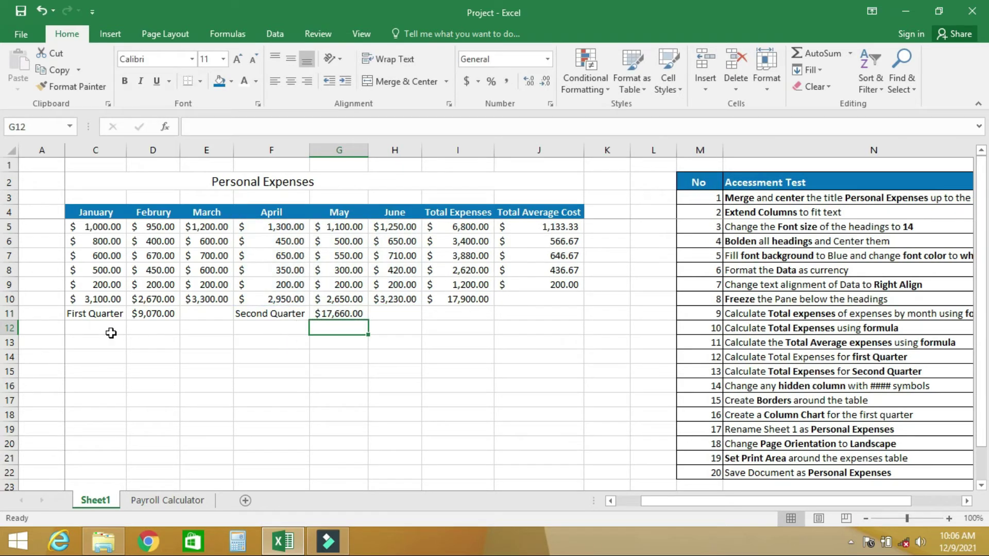
# Bold the quarter totals in C11:G11 and the Total Expenses Per Month row in B10:I10.
pyautogui.moveTo(639, 504); pyautogui.dragTo(608, 506)
pyautogui.moveTo(211, 313); pyautogui.dragTo(443, 312)
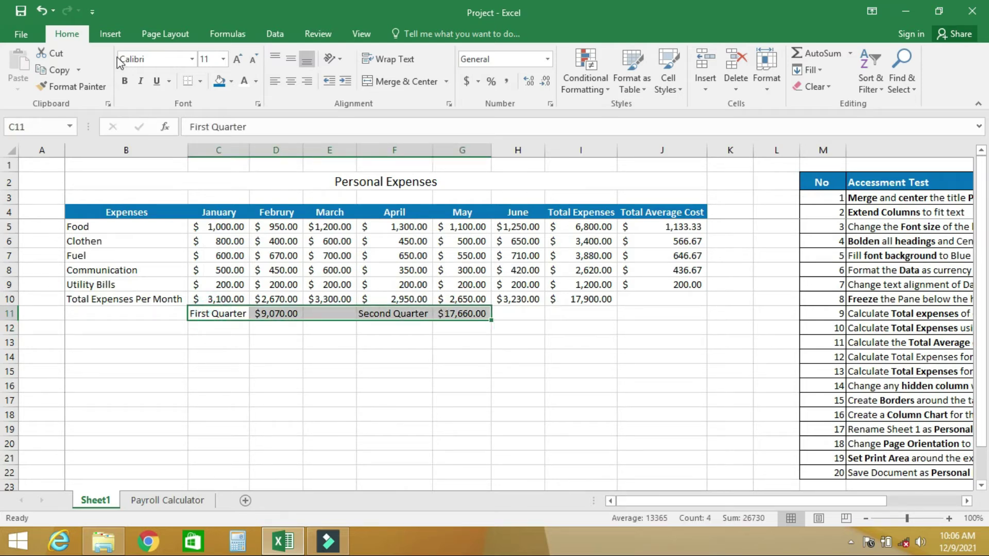
pyautogui.click(124, 80)
pyautogui.moveTo(78, 299); pyautogui.dragTo(589, 302)
pyautogui.click(126, 82)
pyautogui.click(343, 359)
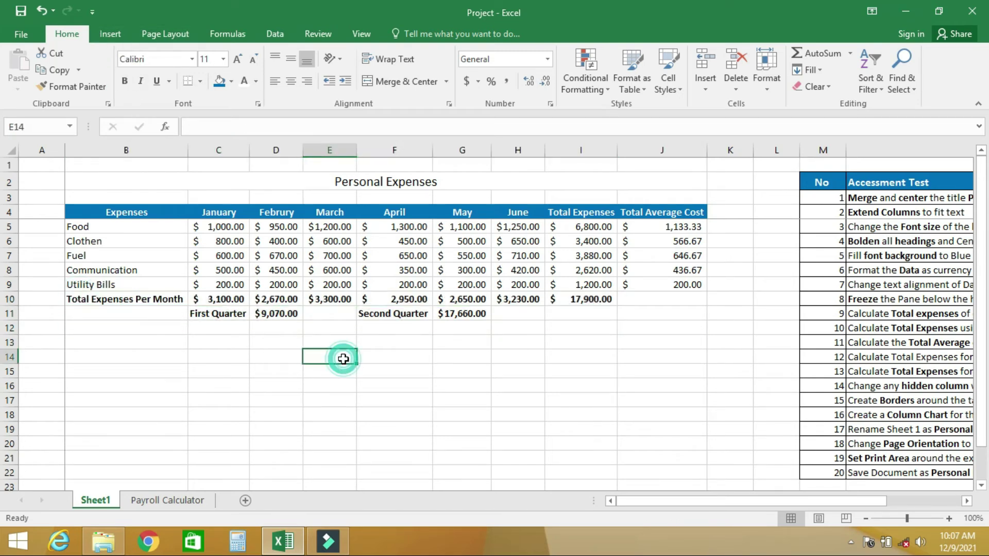
# Narrow the Total Expenses column until its monthly total no longer fits, and AutoFit the column to its contents.
pyautogui.moveTo(737, 501); pyautogui.dragTo(788, 499)
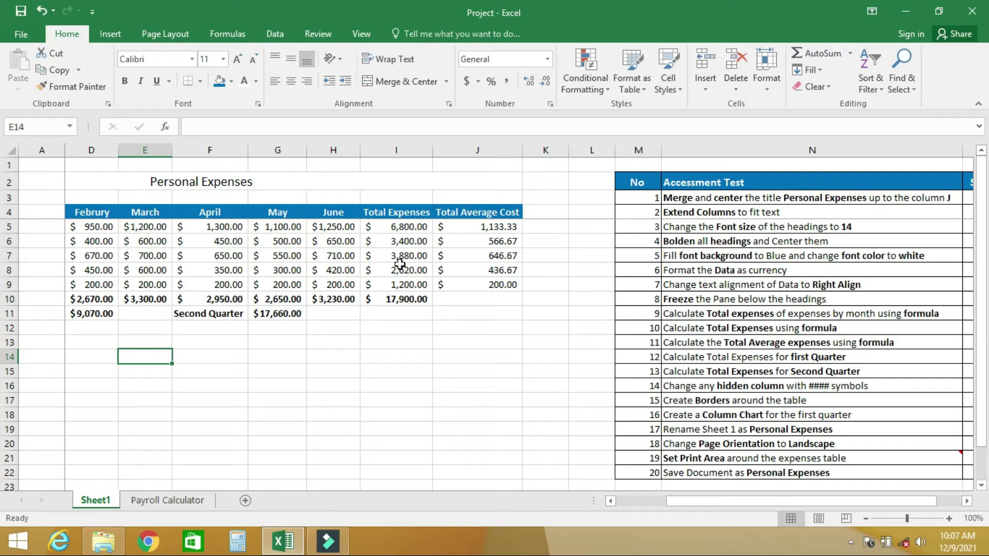
pyautogui.moveTo(433, 147); pyautogui.dragTo(412, 148)
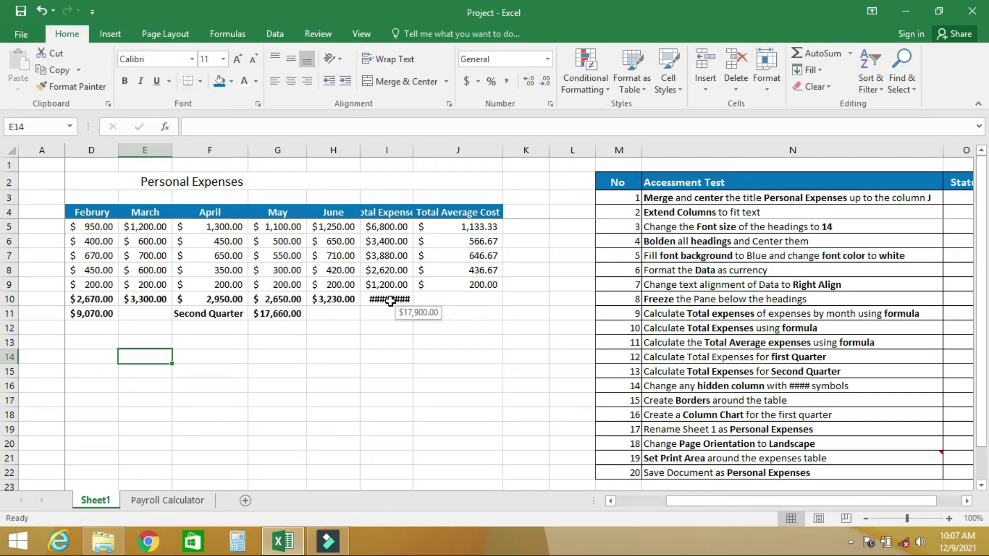
pyautogui.doubleClick(413, 146)
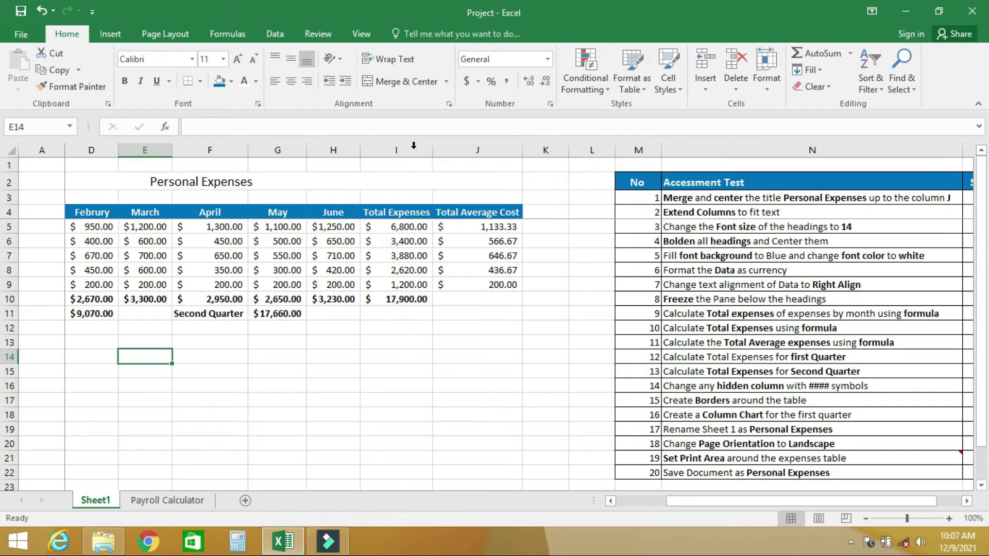
# Apply All Borders to the expenses table from the Expenses heading through J10.
pyautogui.click(731, 401)
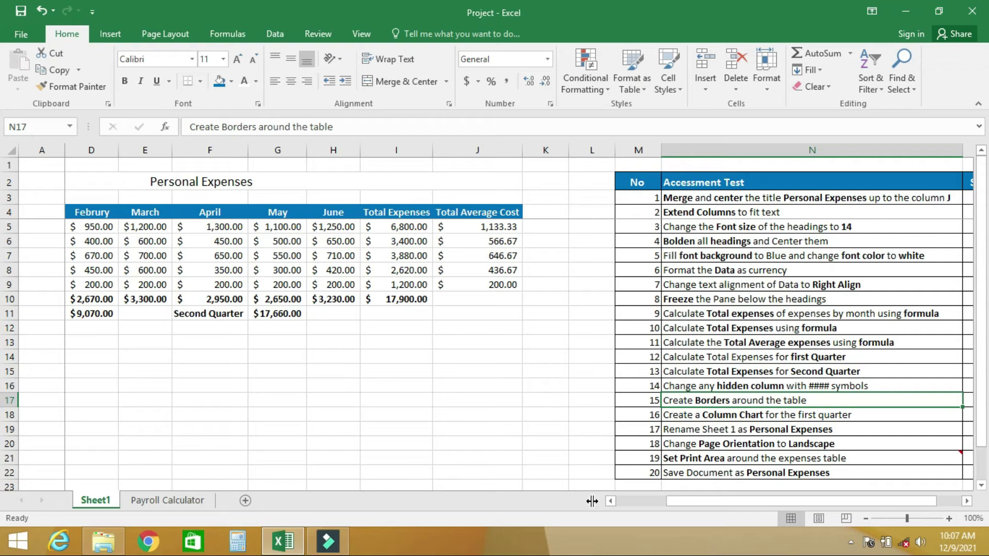
pyautogui.click(649, 505)
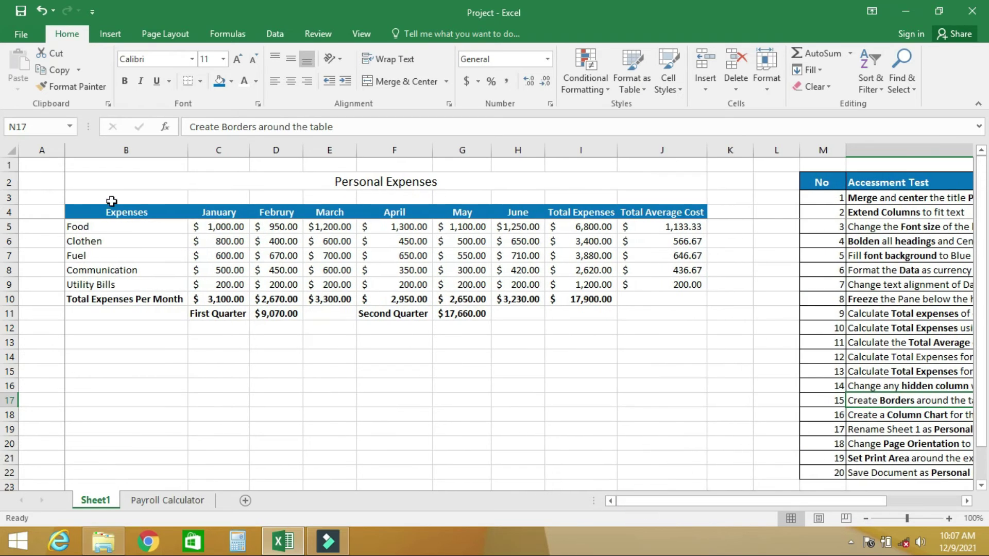
pyautogui.moveTo(79, 211); pyautogui.dragTo(635, 283)
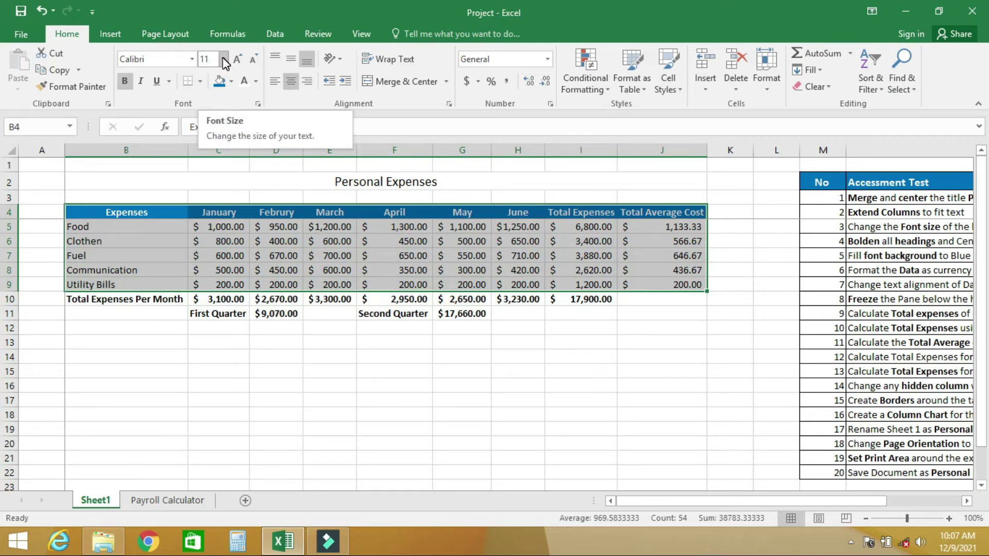
pyautogui.click(92, 217)
pyautogui.moveTo(92, 217)
pyautogui.mouseDown()
pyautogui.moveTo(283, 285)
pyautogui.moveTo(589, 285)
pyautogui.moveTo(671, 298)
pyautogui.mouseUp()
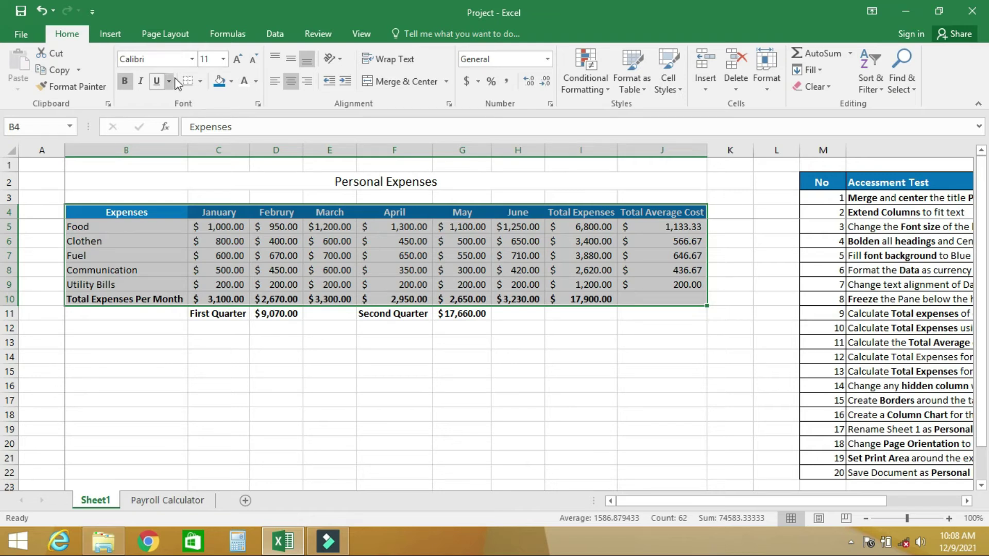
pyautogui.click(201, 81)
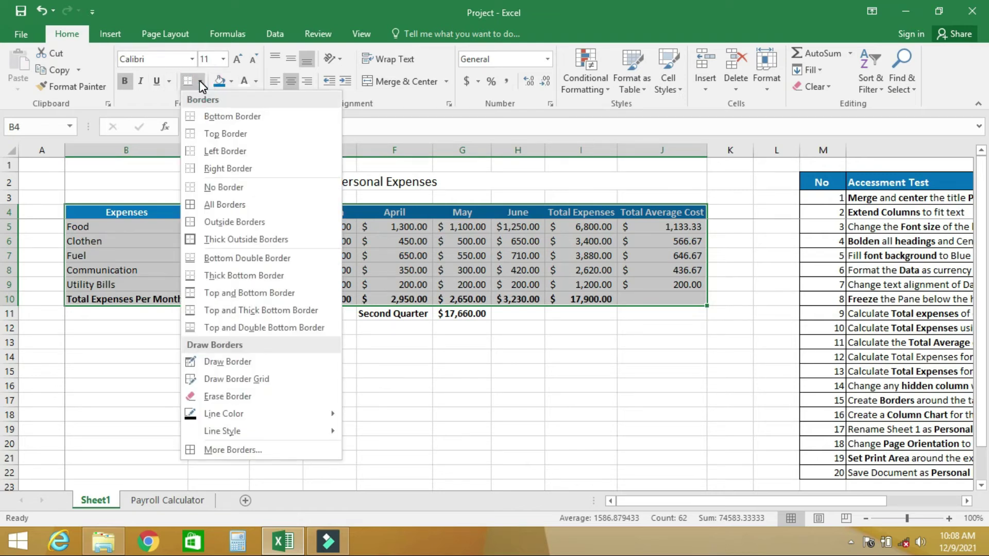
pyautogui.click(218, 205)
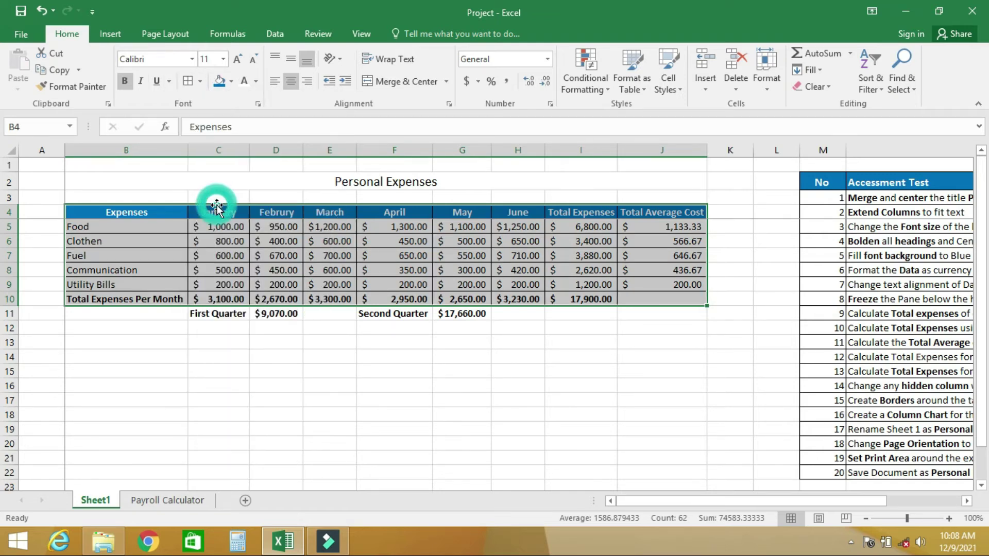
pyautogui.click(466, 401)
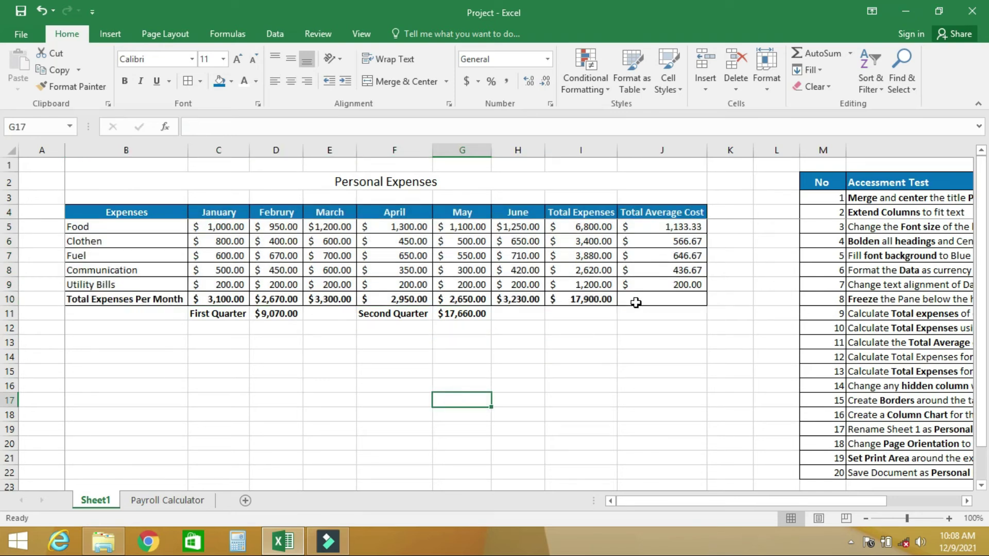
pyautogui.click(597, 300)
pyautogui.moveTo(618, 306); pyautogui.dragTo(688, 301)
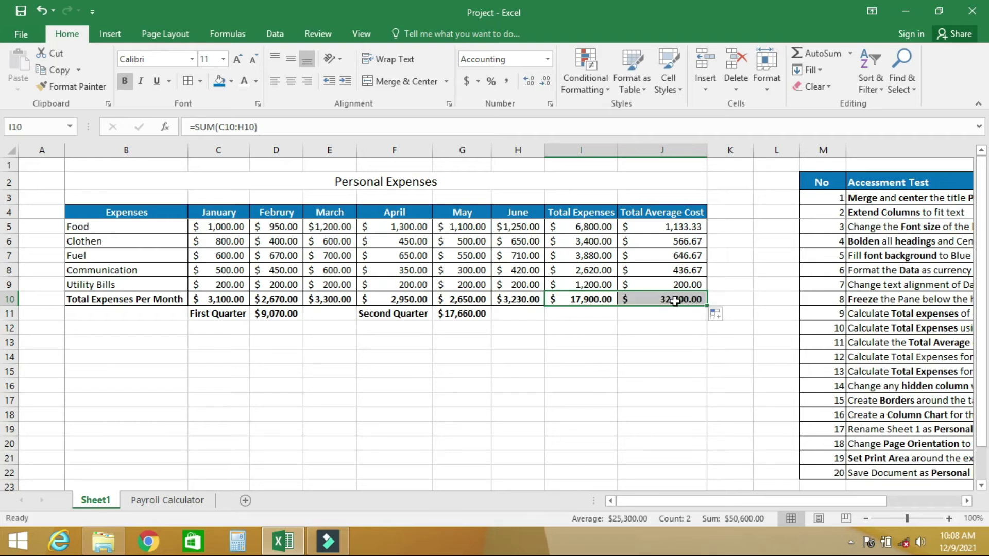
pyautogui.hotkey('ctrl', 'z')
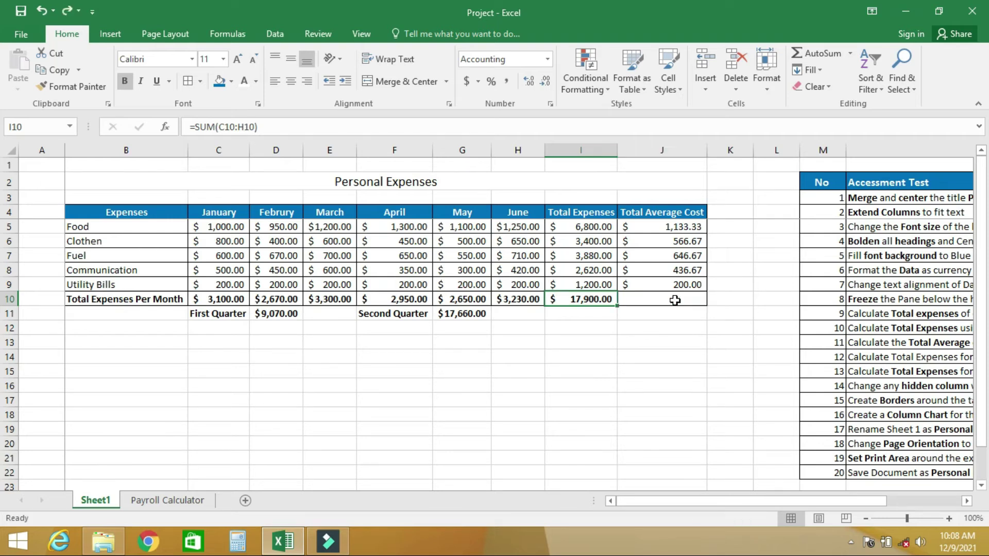
# Fill the average formula from the Utility Bills row in J9 down to the monthly totals row in J10.
pyautogui.click(691, 285)
pyautogui.moveTo(707, 290); pyautogui.dragTo(705, 304)
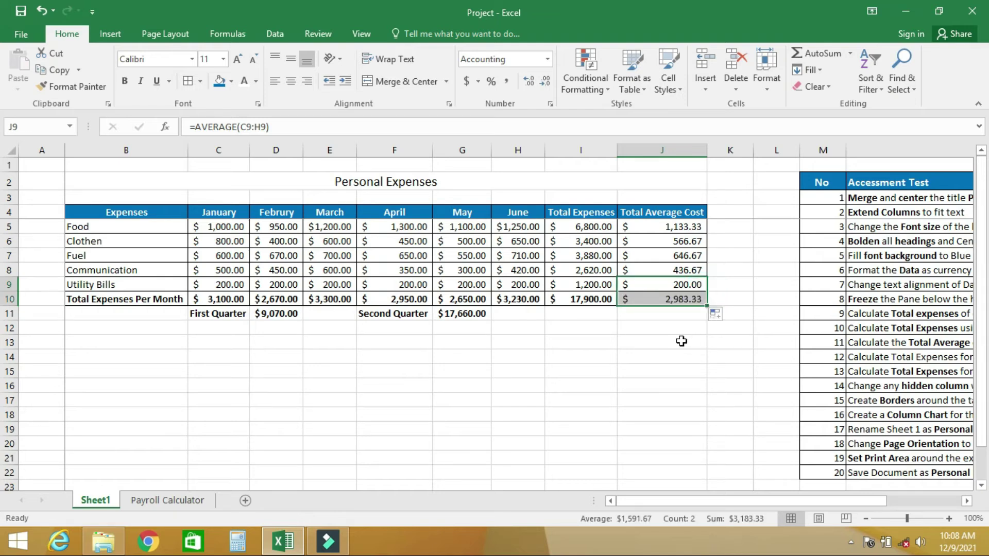
pyautogui.click(682, 342)
pyautogui.click(669, 299)
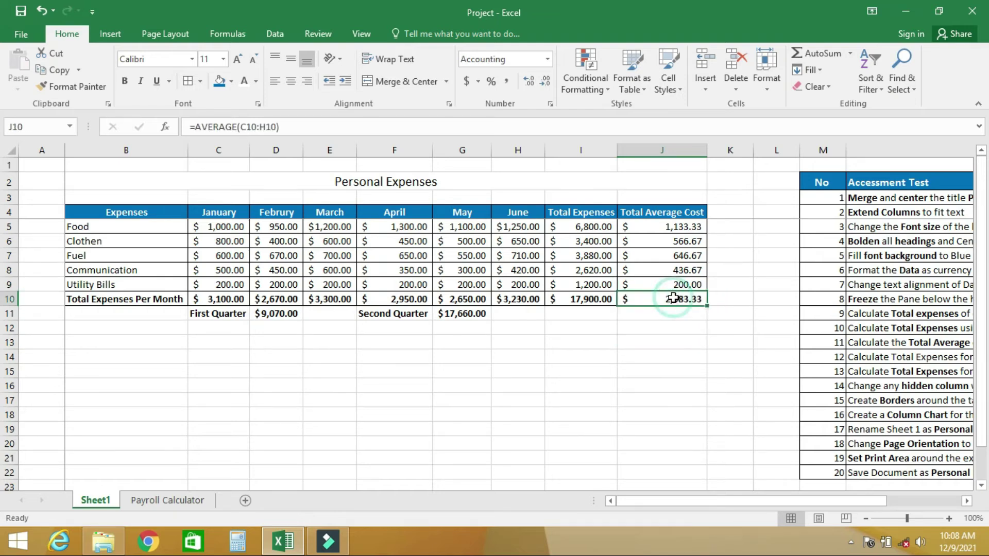
pyautogui.click(639, 369)
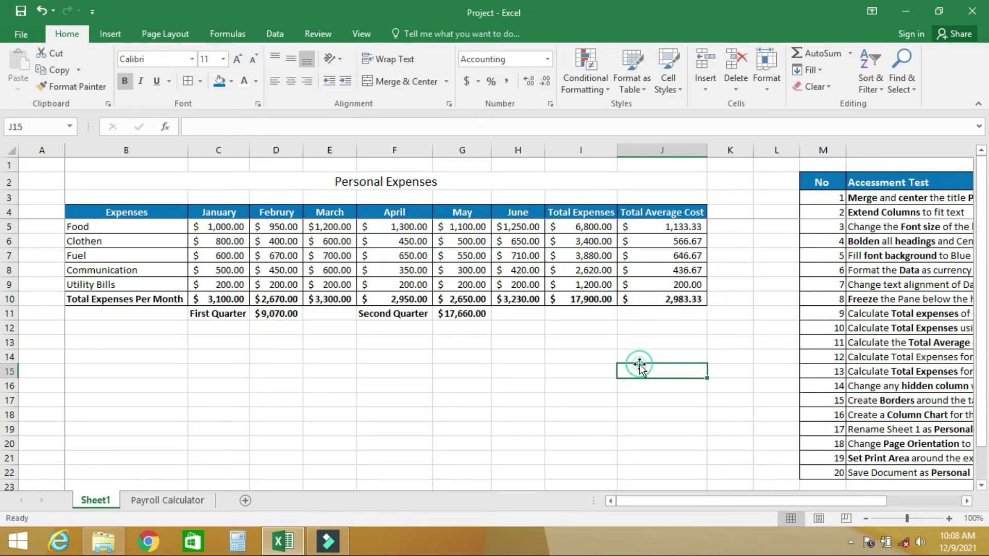
# Insert a Clustered Column chart of the January to March expenses in B4:E9 and place it below the table.
pyautogui.click(863, 416)
pyautogui.moveTo(839, 500); pyautogui.dragTo(800, 500)
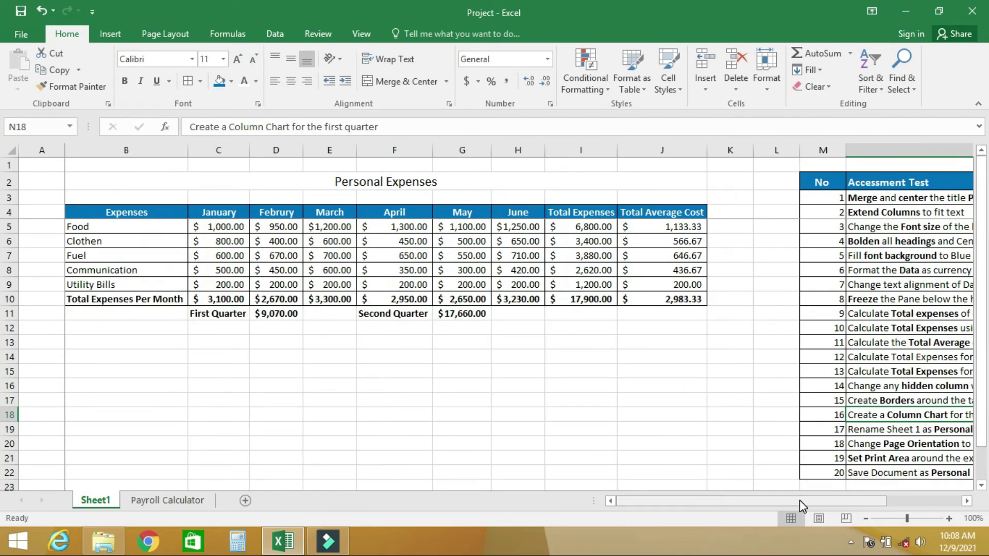
pyautogui.click(207, 343)
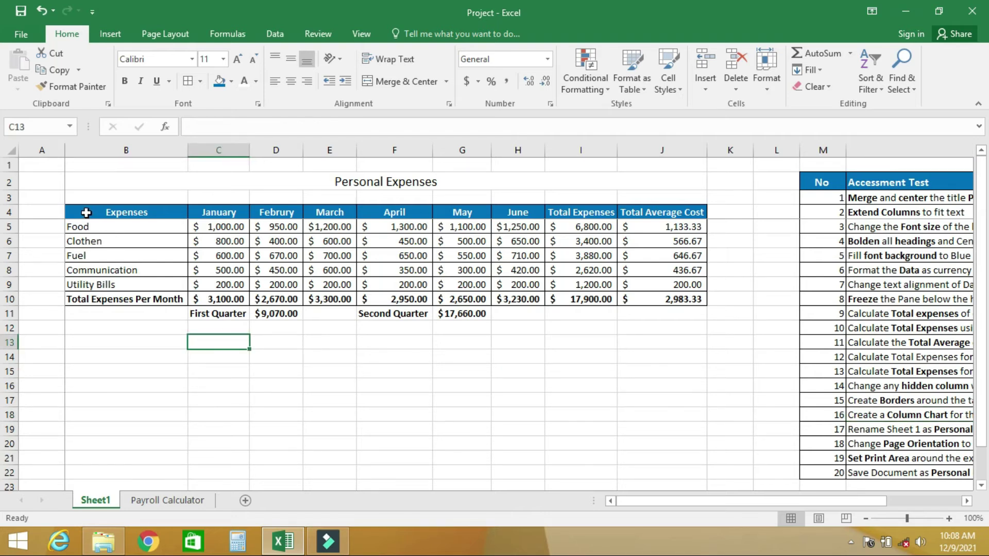
pyautogui.moveTo(86, 213); pyautogui.dragTo(303, 277)
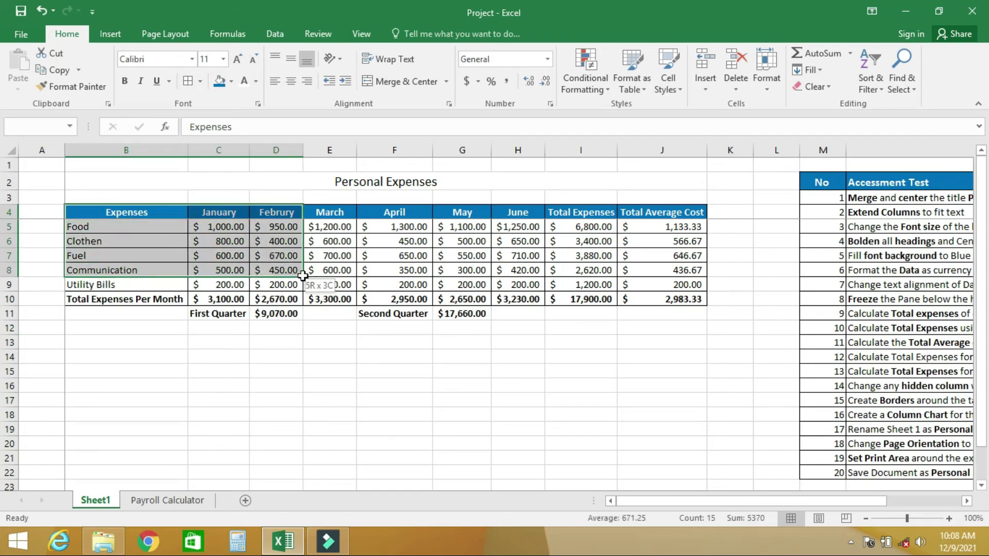
pyautogui.moveTo(302, 276); pyautogui.dragTo(313, 281)
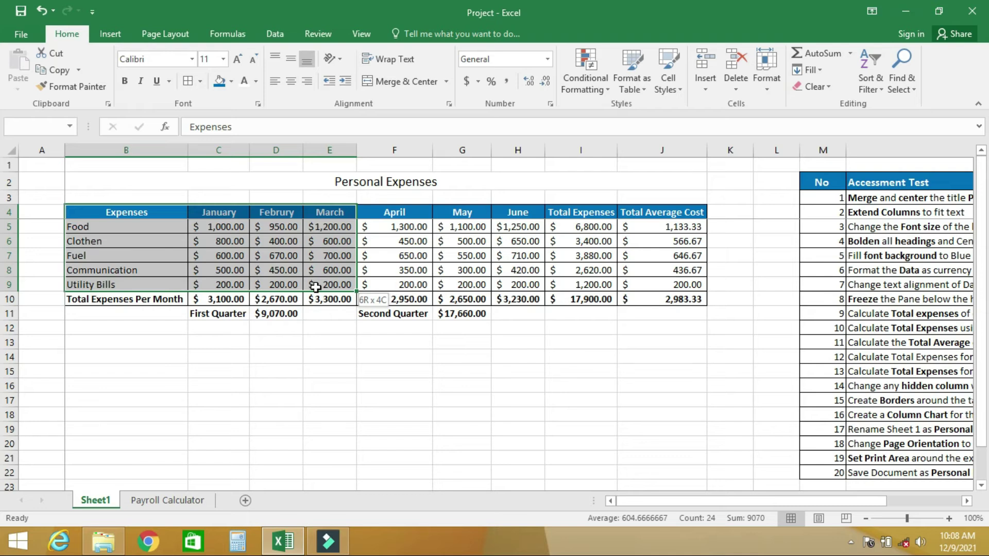
pyautogui.moveTo(316, 286); pyautogui.dragTo(316, 287)
pyautogui.moveTo(805, 505); pyautogui.dragTo(783, 501)
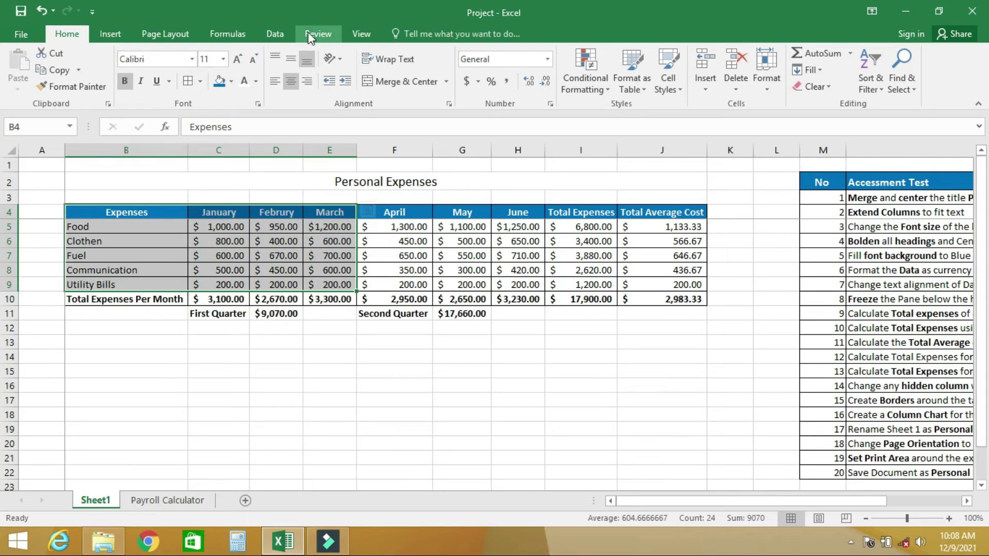
pyautogui.click(106, 35)
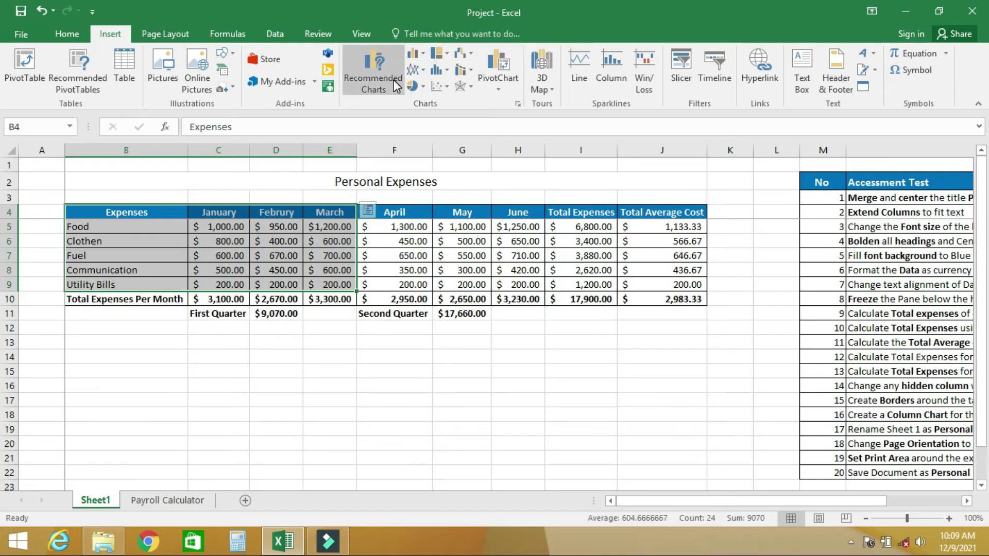
pyautogui.click(375, 71)
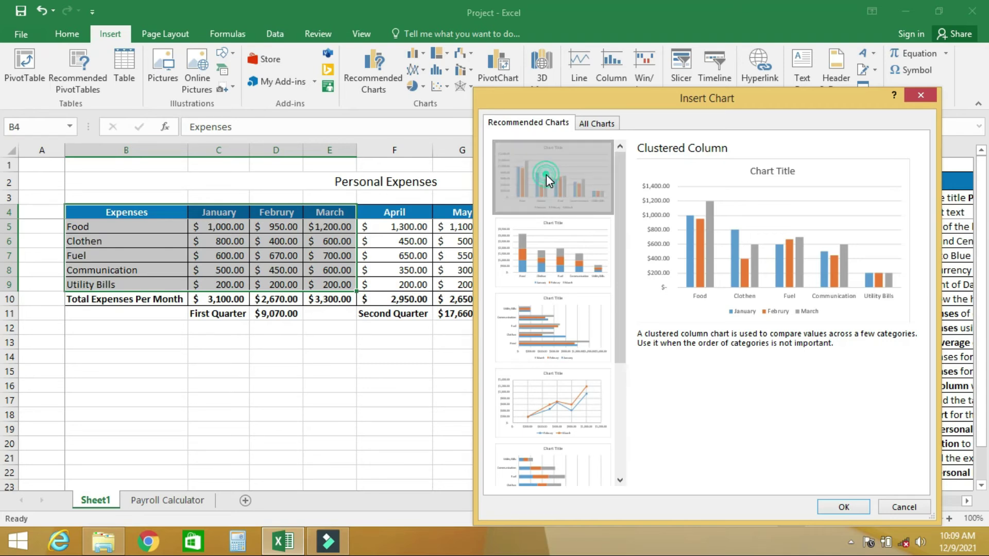
pyautogui.doubleClick(548, 177)
pyautogui.moveTo(572, 175); pyautogui.dragTo(408, 345)
# Set the column chart's title to "Chart for First Quater Expenses".
pyautogui.moveTo(984, 204); pyautogui.dragTo(984, 223)
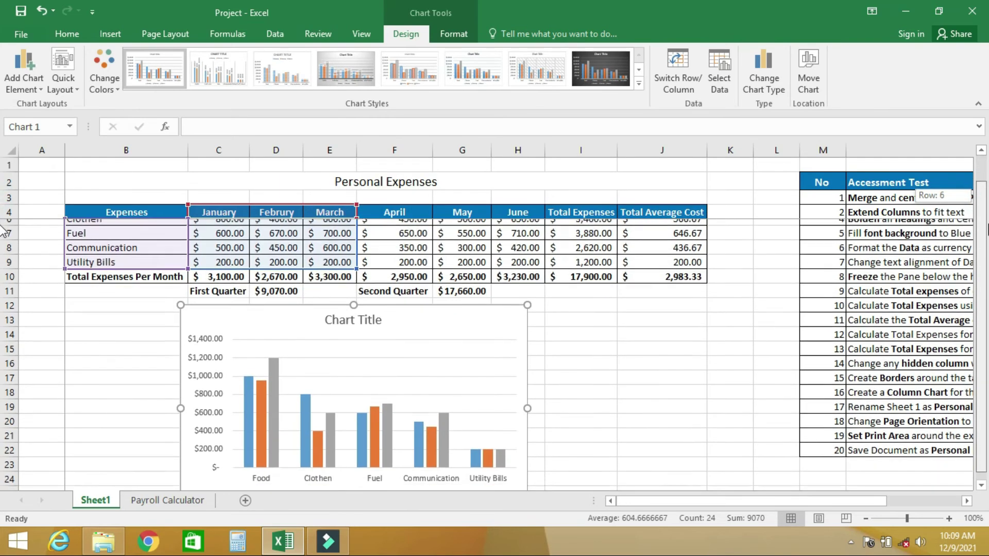
pyautogui.doubleClick(359, 316)
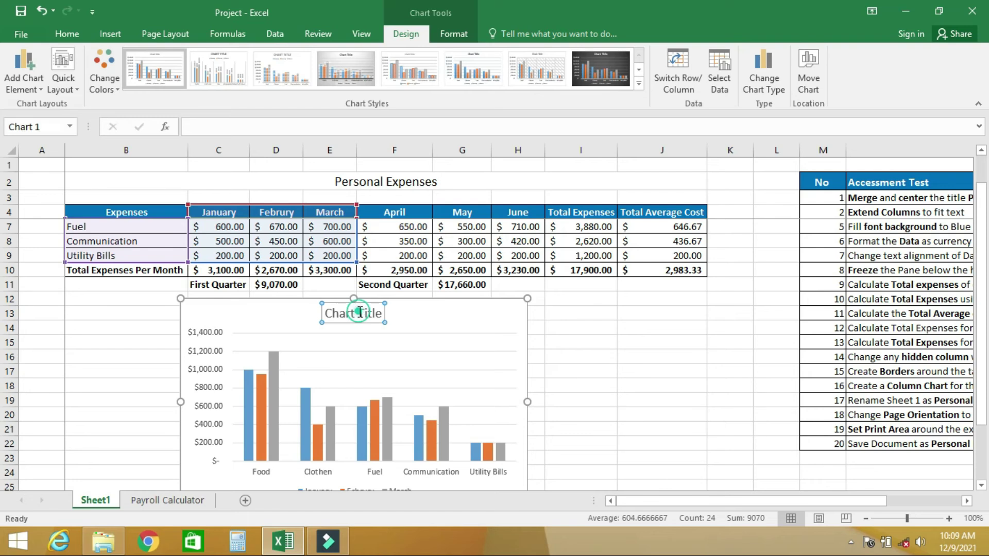
pyautogui.tripleClick(359, 315)
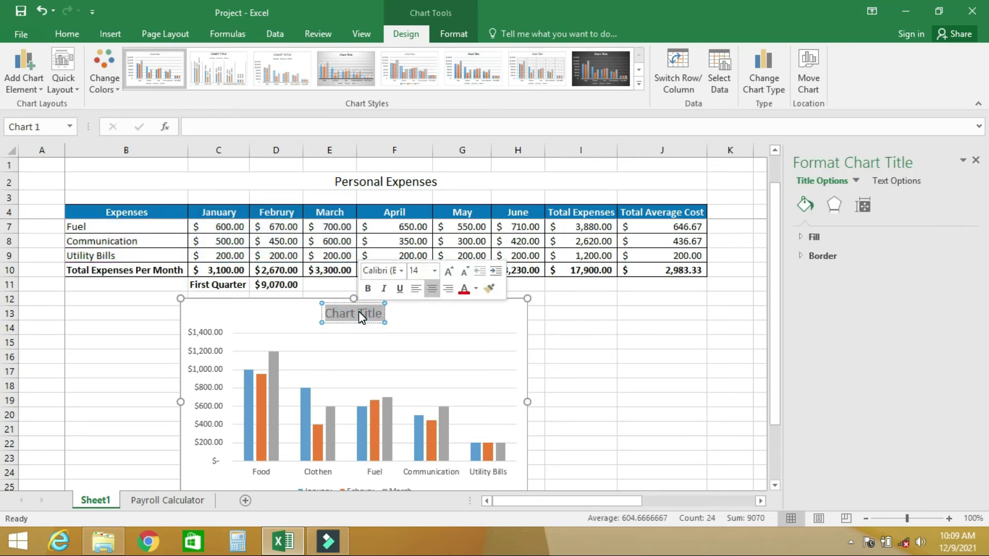
pyautogui.write('C')
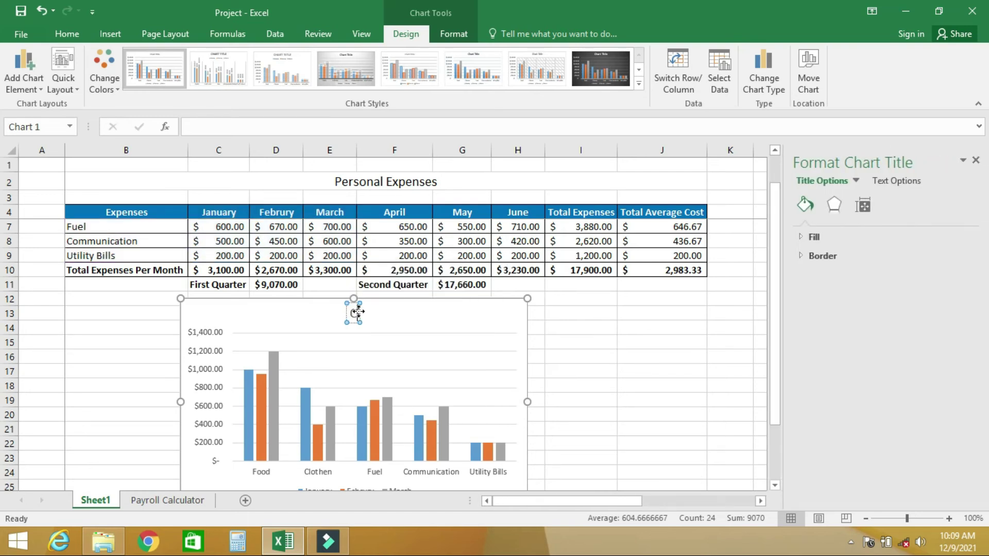
pyautogui.write('hart for First Quarter Expenses')
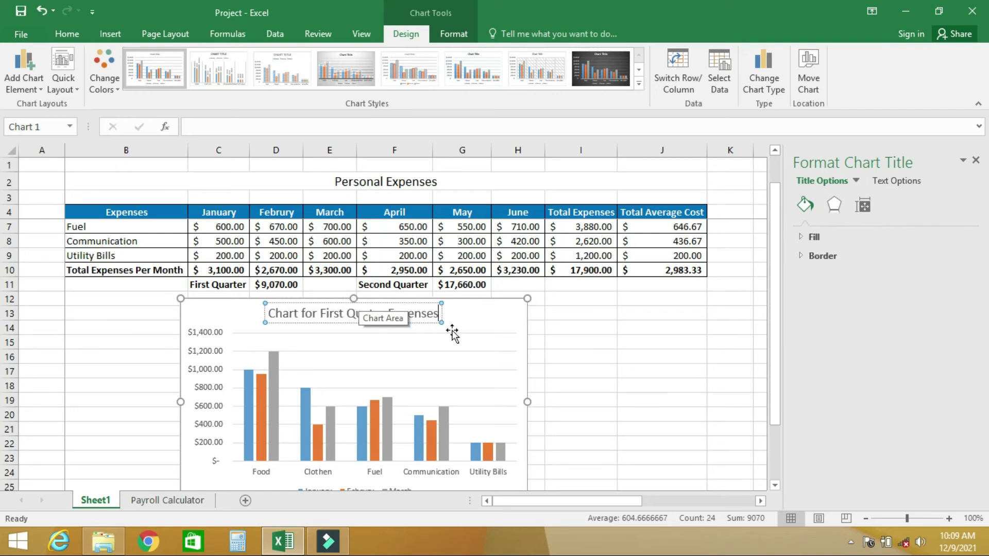
pyautogui.click(585, 389)
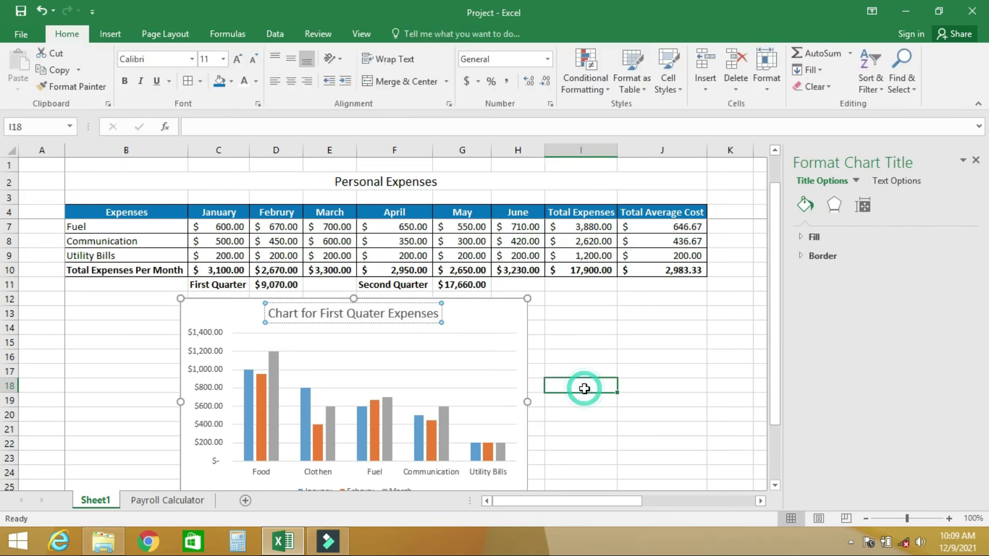
# Close the Format Chart Title pane and rename Sheet1 as Personal Expenses.
pyautogui.click(976, 161)
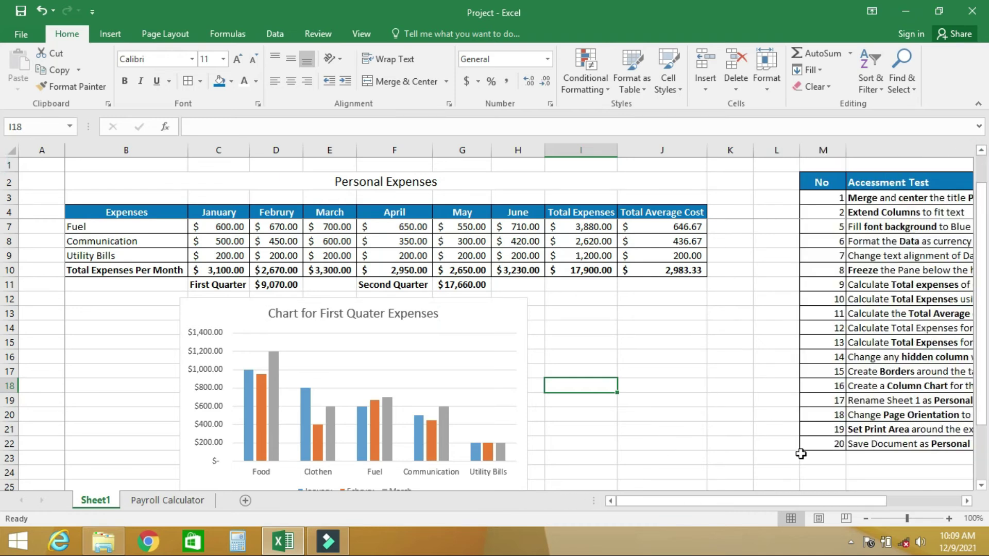
pyautogui.moveTo(806, 506); pyautogui.dragTo(828, 498)
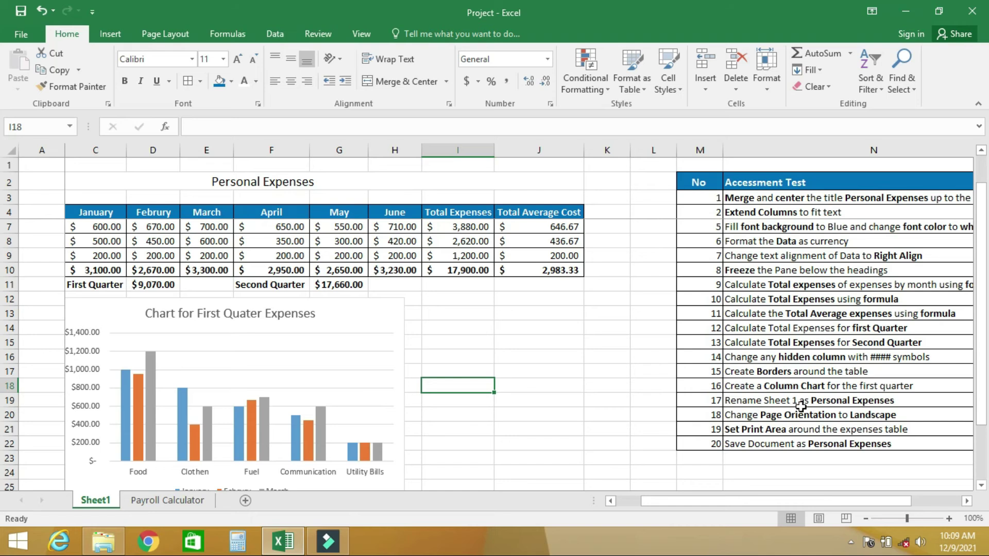
pyautogui.rightClick(93, 498)
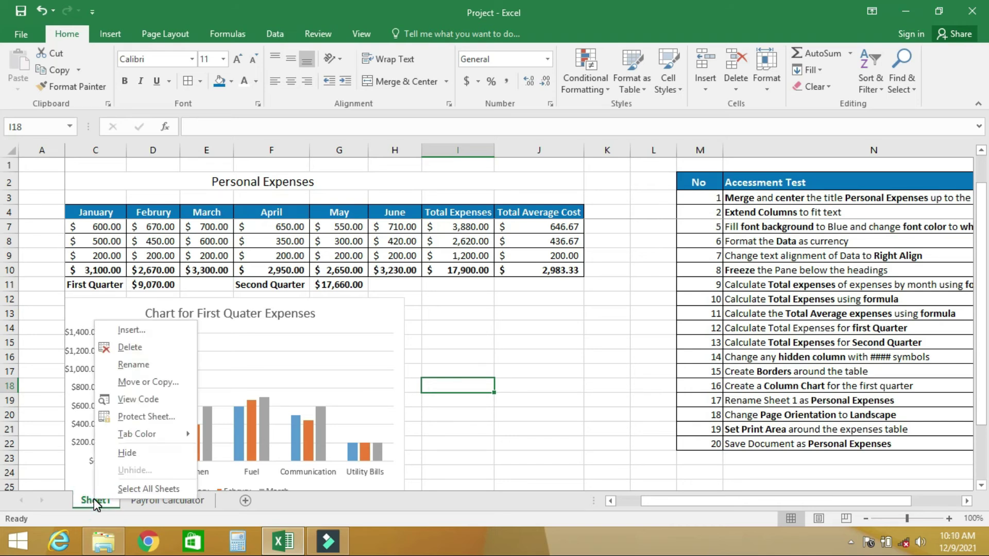
pyautogui.click(140, 505)
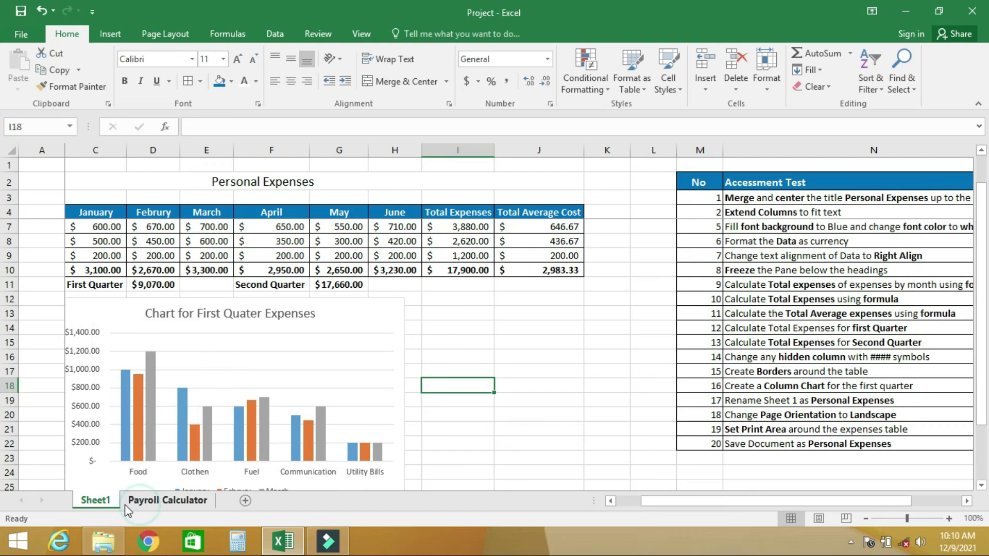
pyautogui.rightClick(96, 502)
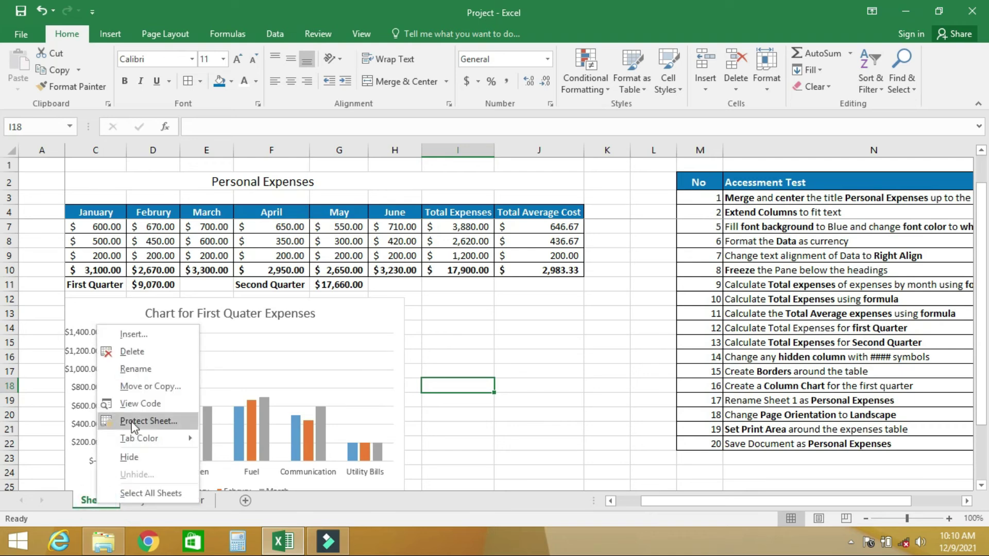
pyautogui.click(135, 369)
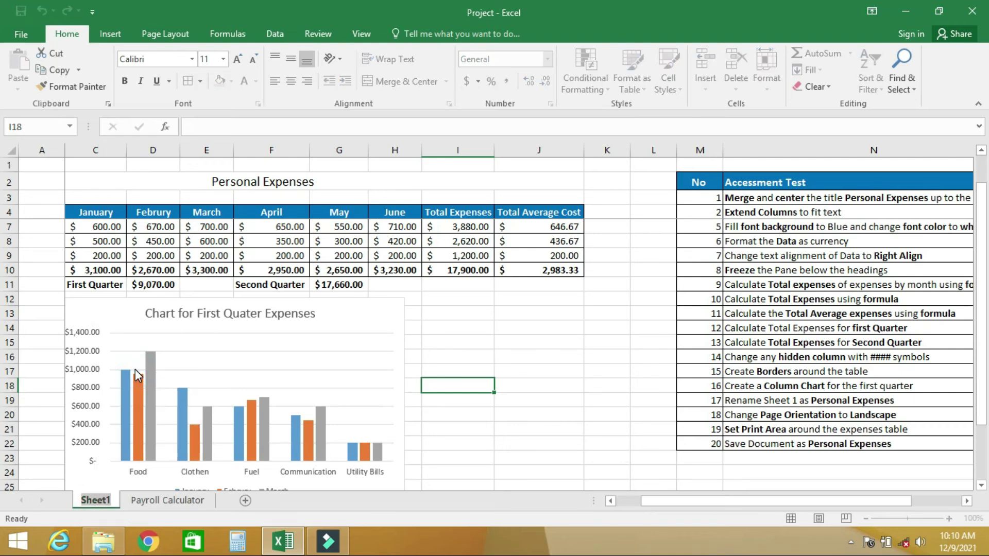
pyautogui.write('Pers')
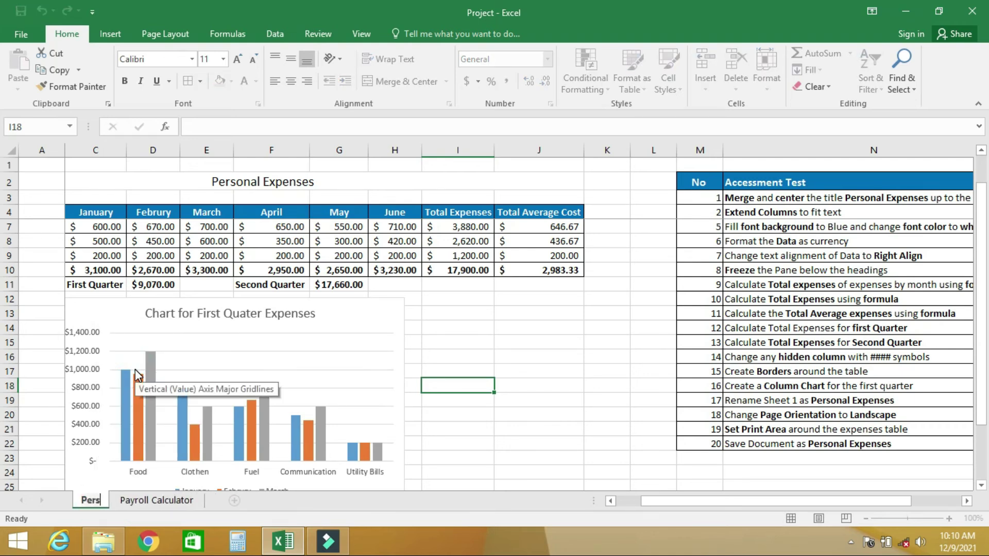
pyautogui.write('onal E')
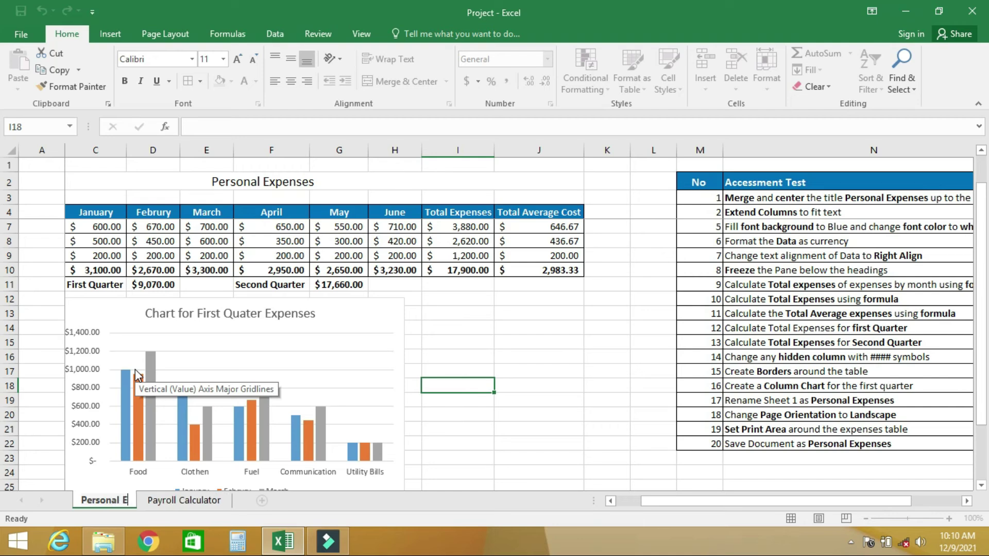
pyautogui.write('xpenses')
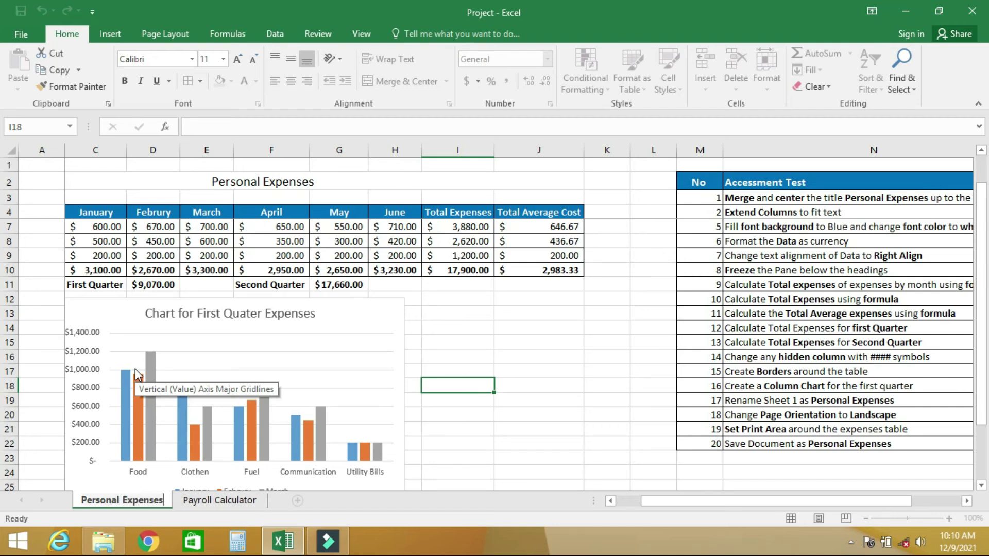
pyautogui.click(350, 427)
pyautogui.click(561, 468)
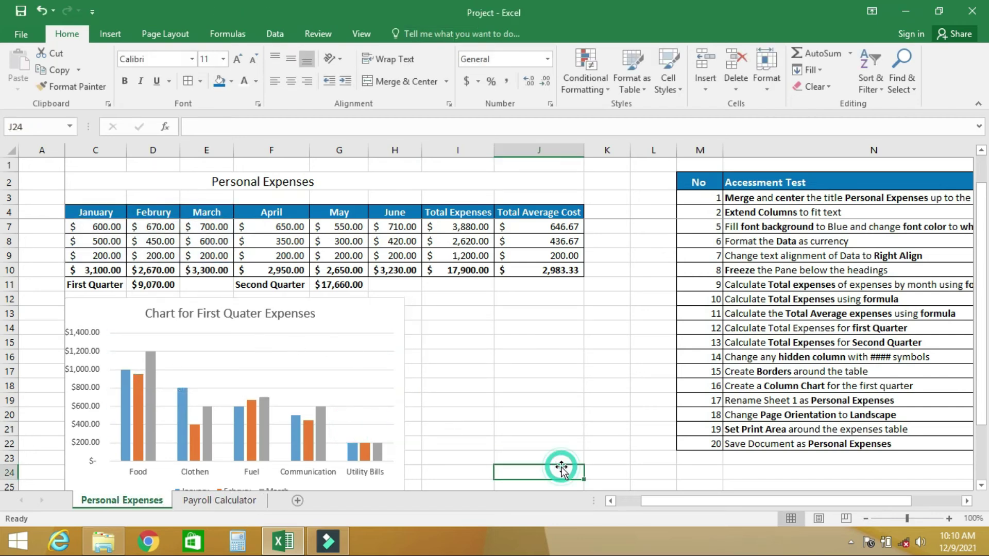
# Change the page orientation of the Personal Expenses sheet to Landscape.
pyautogui.click(770, 417)
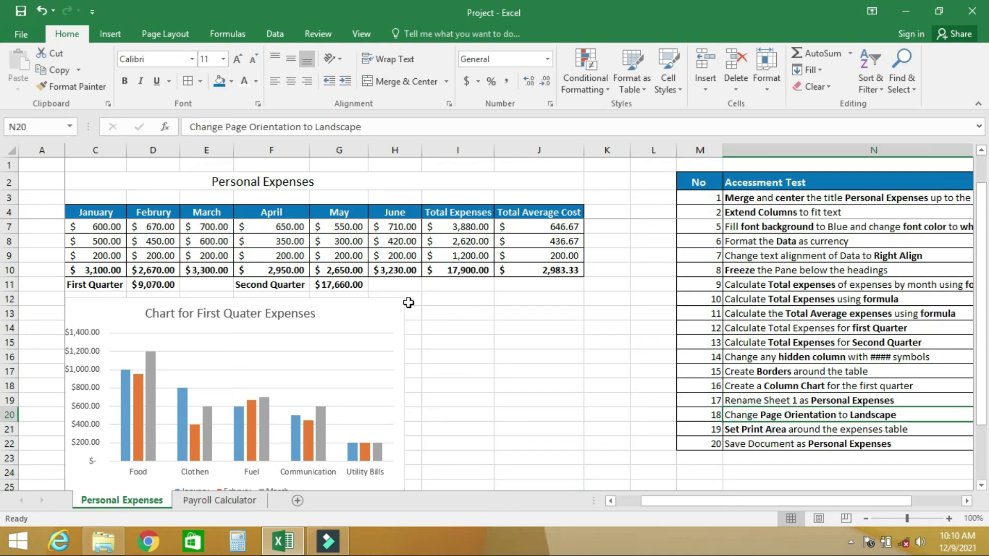
pyautogui.click(171, 33)
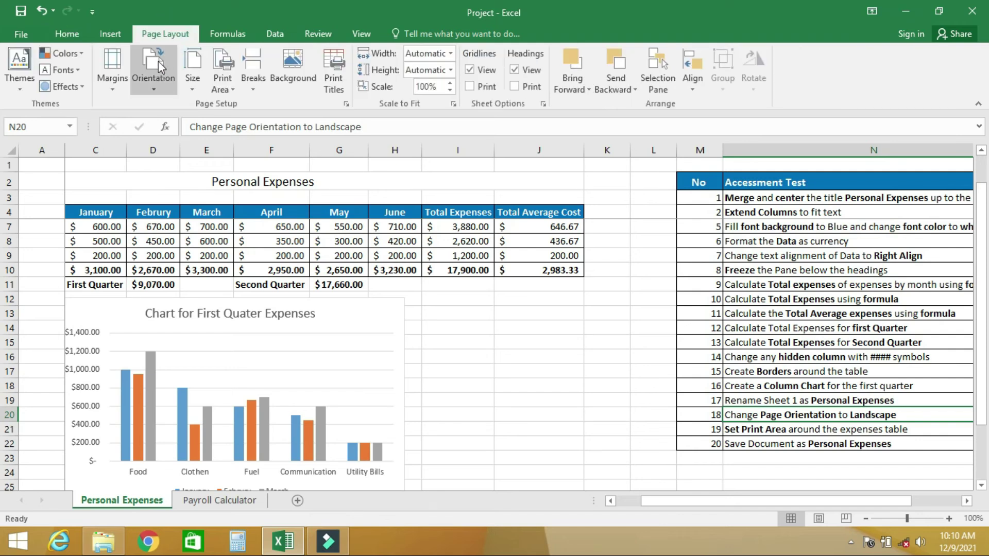
pyautogui.click(155, 86)
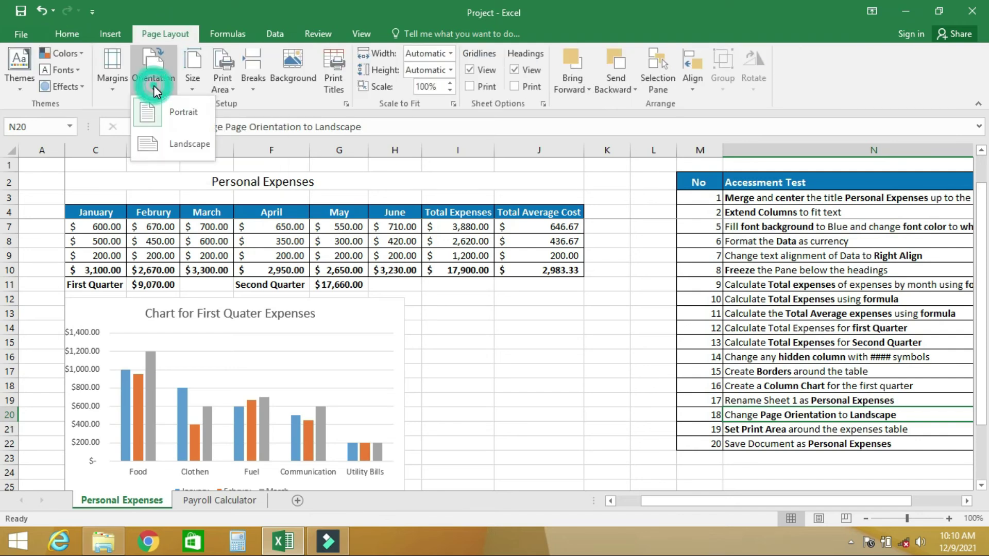
pyautogui.click(178, 144)
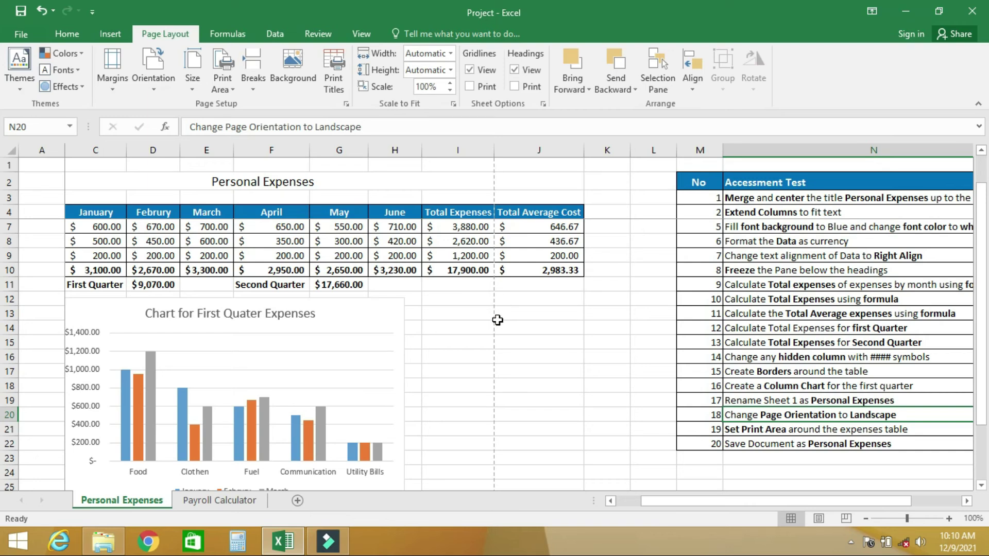
# Delete the empty column A in front of the expenses table.
pyautogui.moveTo(665, 505); pyautogui.dragTo(639, 506)
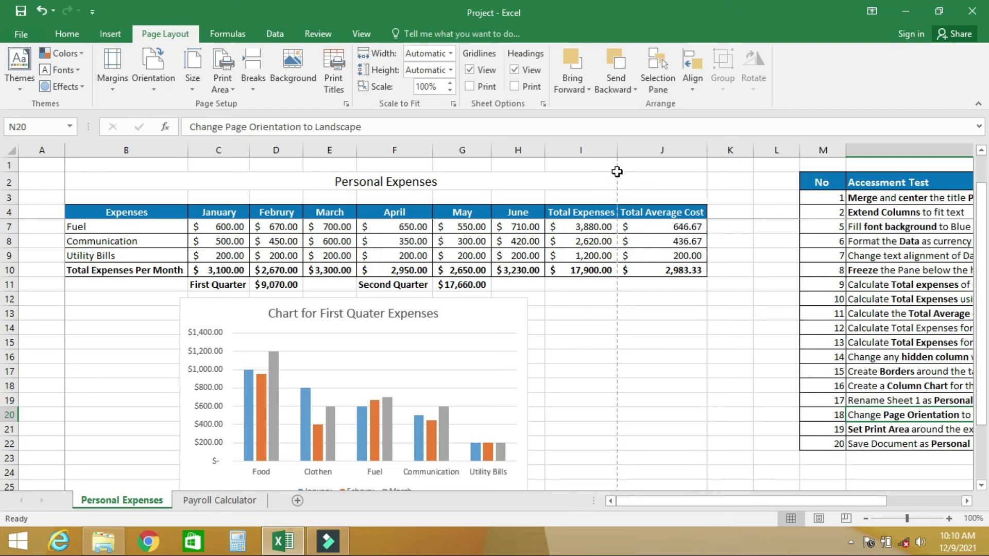
pyautogui.click(36, 150)
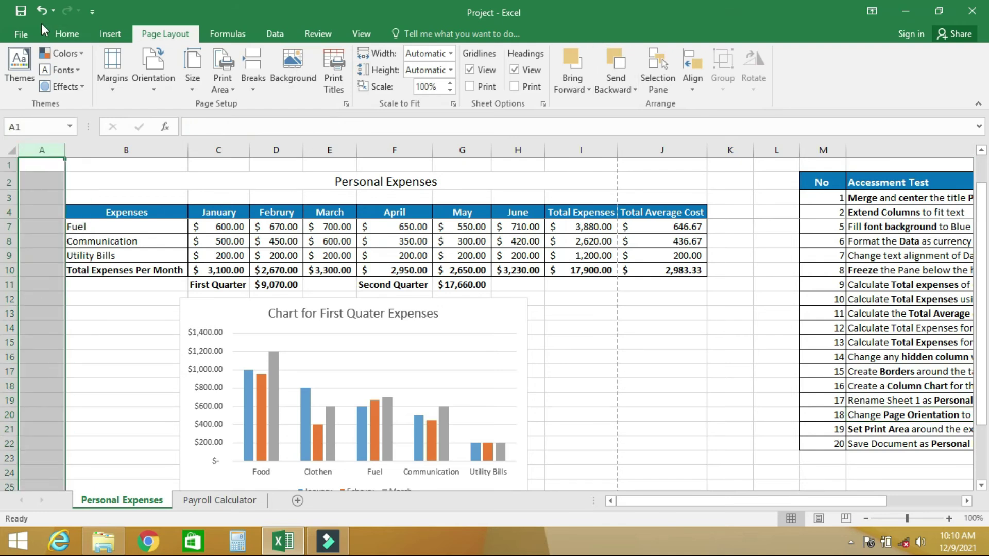
pyautogui.click(64, 34)
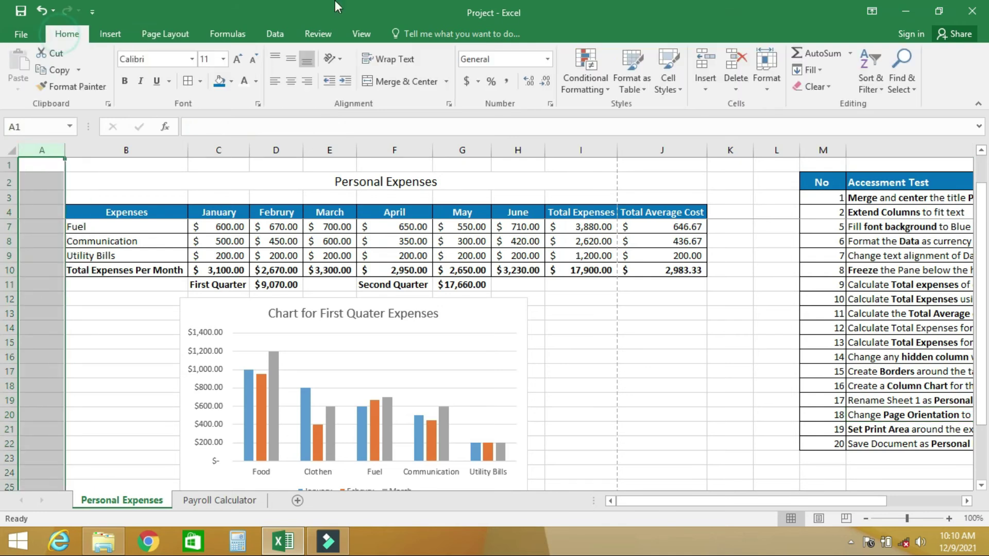
pyautogui.click(731, 65)
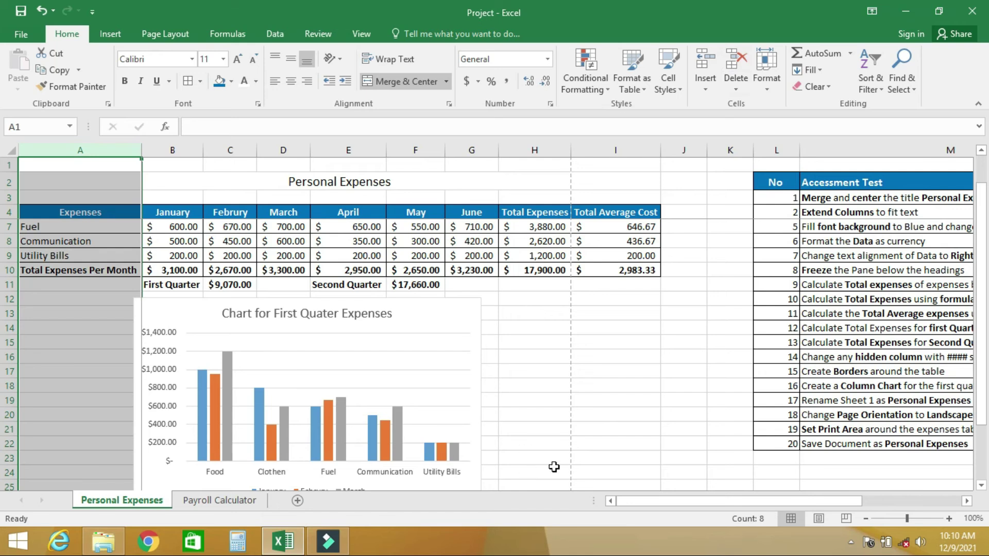
pyautogui.moveTo(644, 504); pyautogui.dragTo(616, 505)
pyautogui.click(535, 370)
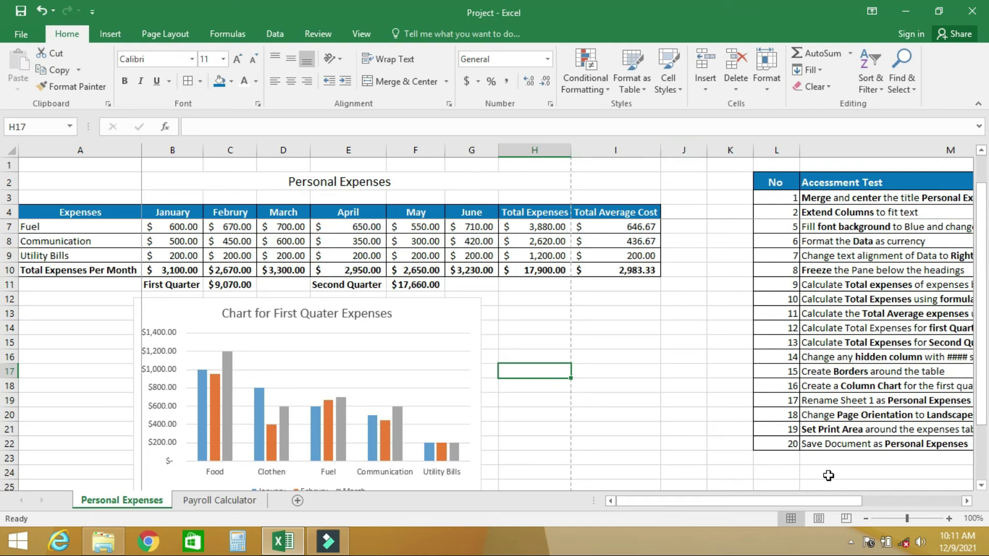
# Set the print area to A1:I27, covering the expenses table and the first-quarter chart.
pyautogui.moveTo(815, 505); pyautogui.dragTo(840, 502)
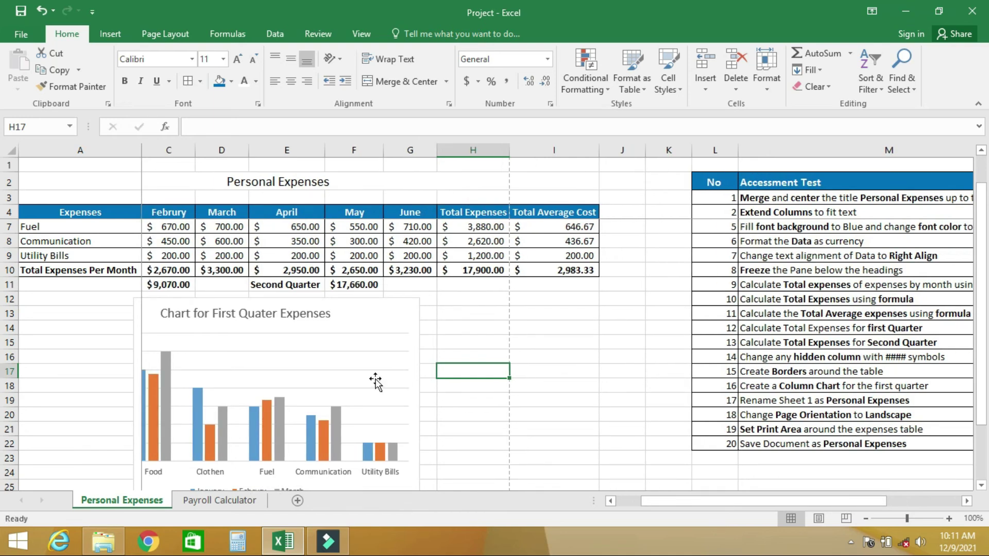
pyautogui.click(20, 163)
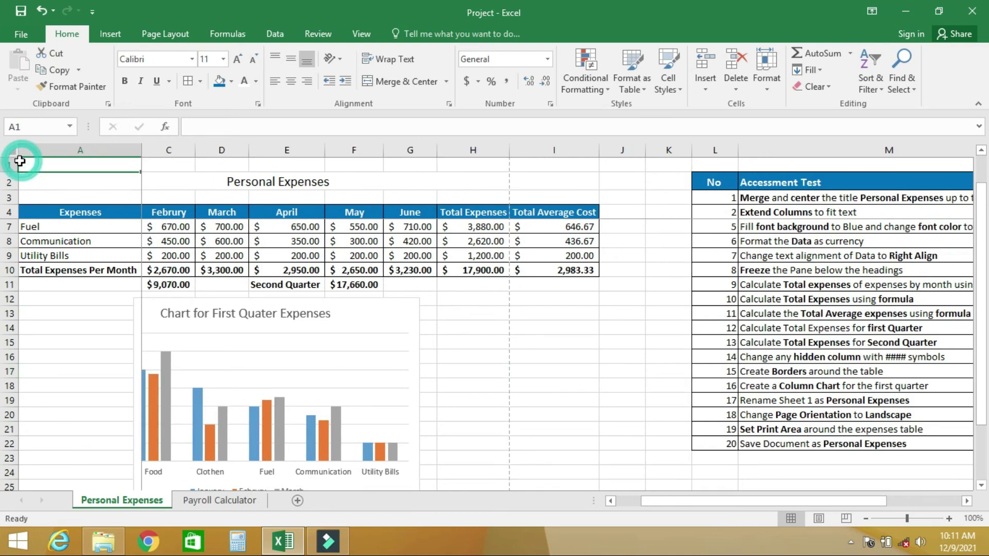
pyautogui.moveTo(19, 163); pyautogui.dragTo(393, 285)
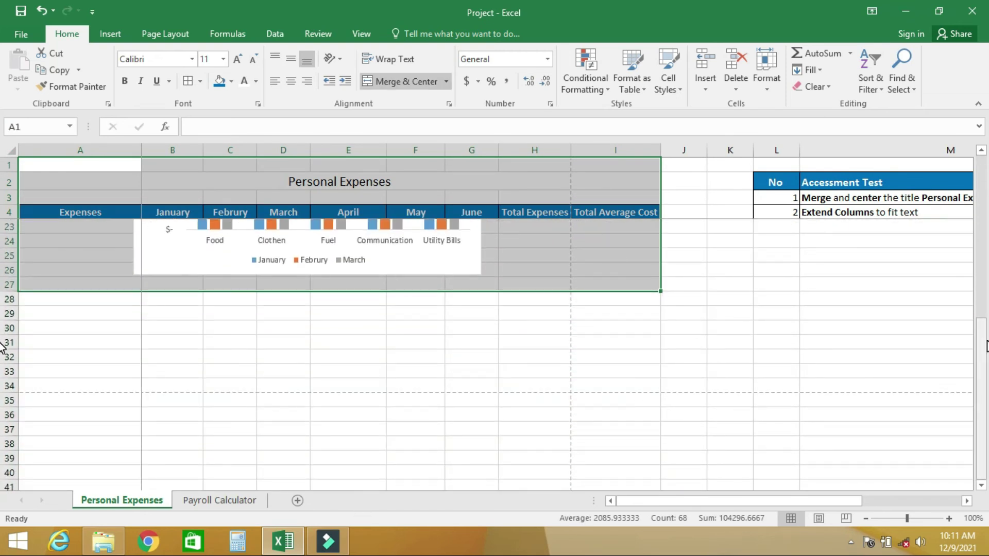
pyautogui.moveTo(984, 350); pyautogui.dragTo(984, 169)
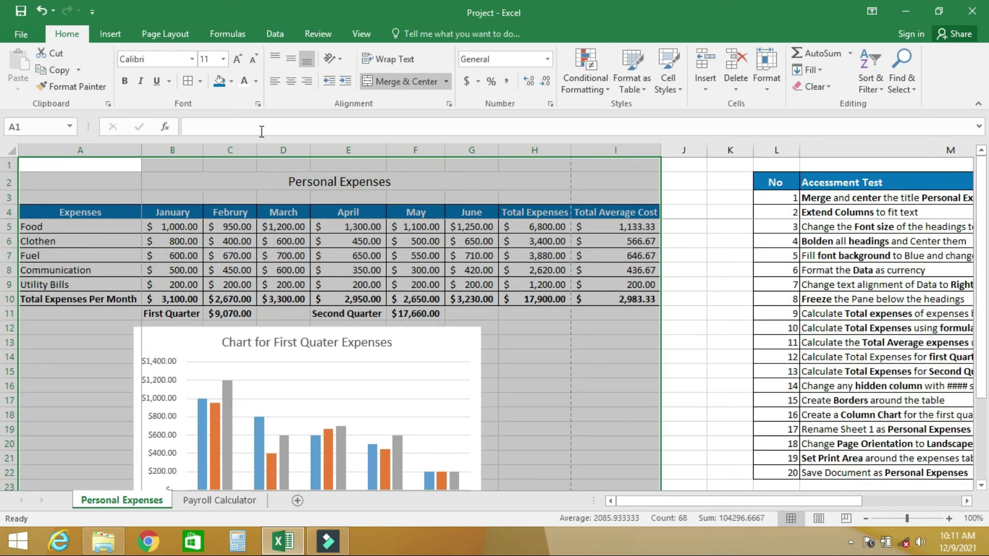
pyautogui.click(173, 34)
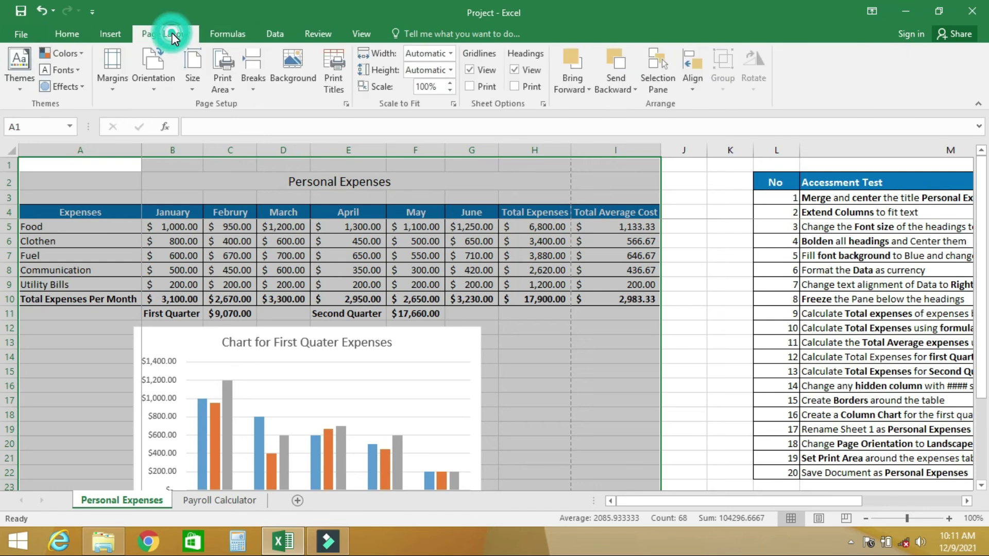
pyautogui.click(231, 87)
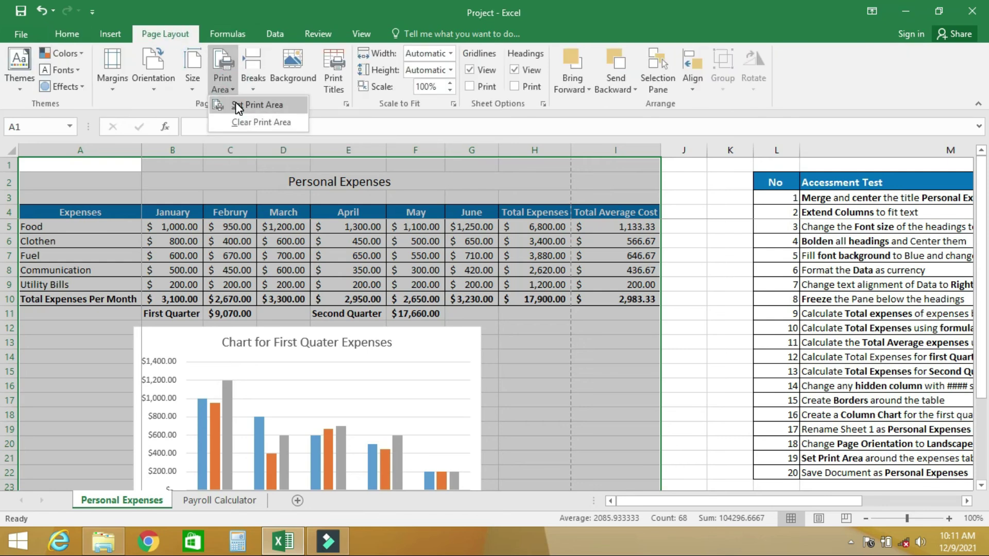
pyautogui.click(236, 104)
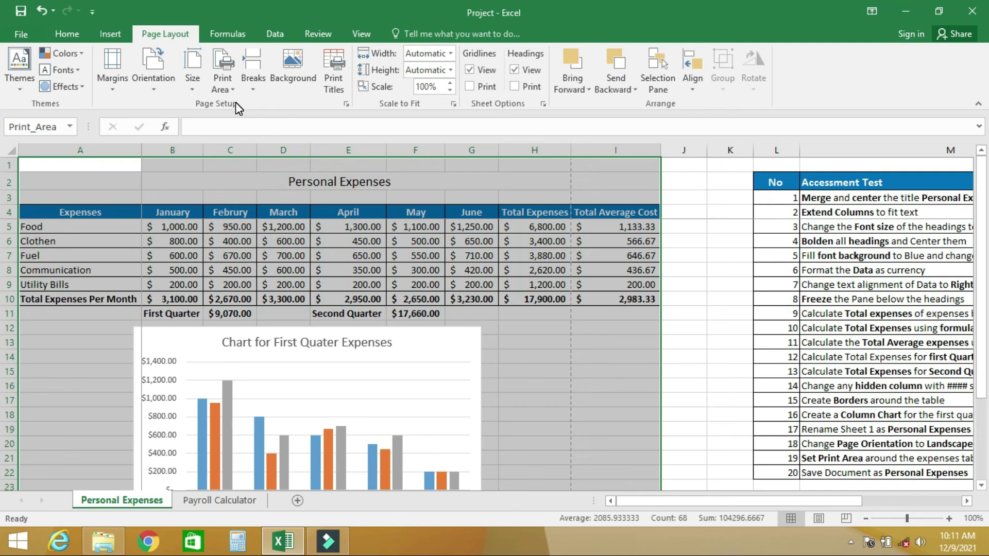
# Examine both pages of the print preview to check how the expenses table is split, and return to the sheet.
pyautogui.click(18, 33)
pyautogui.click(37, 207)
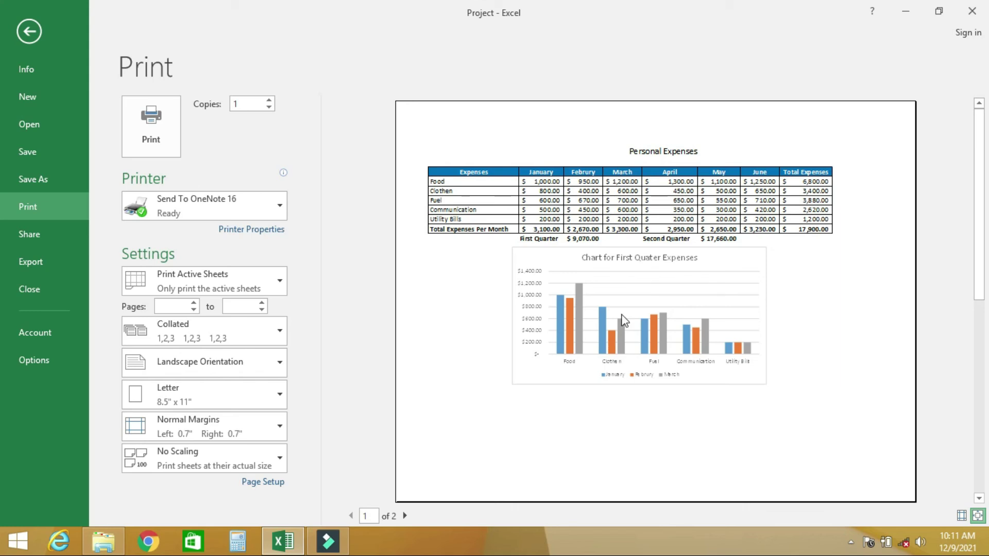
pyautogui.click(979, 498)
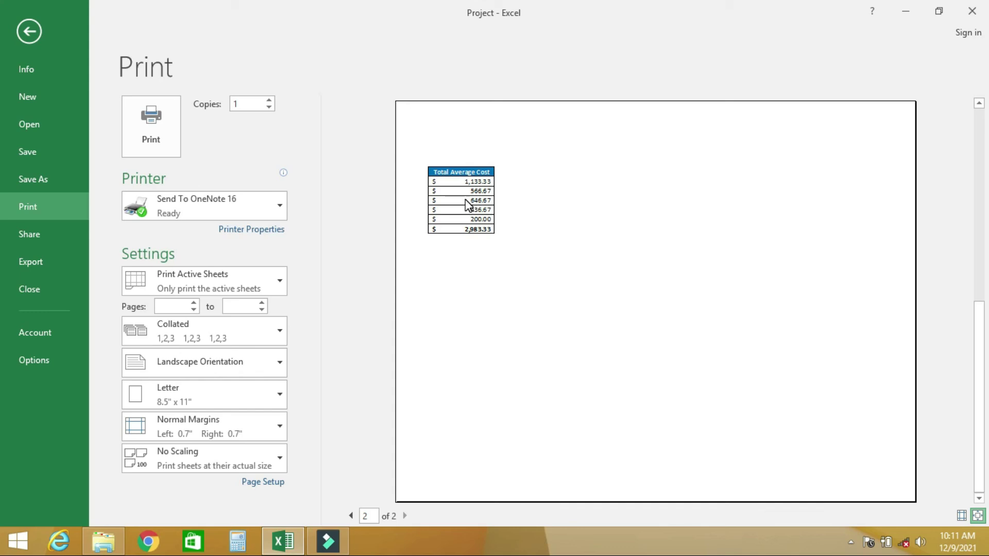
pyautogui.click(29, 31)
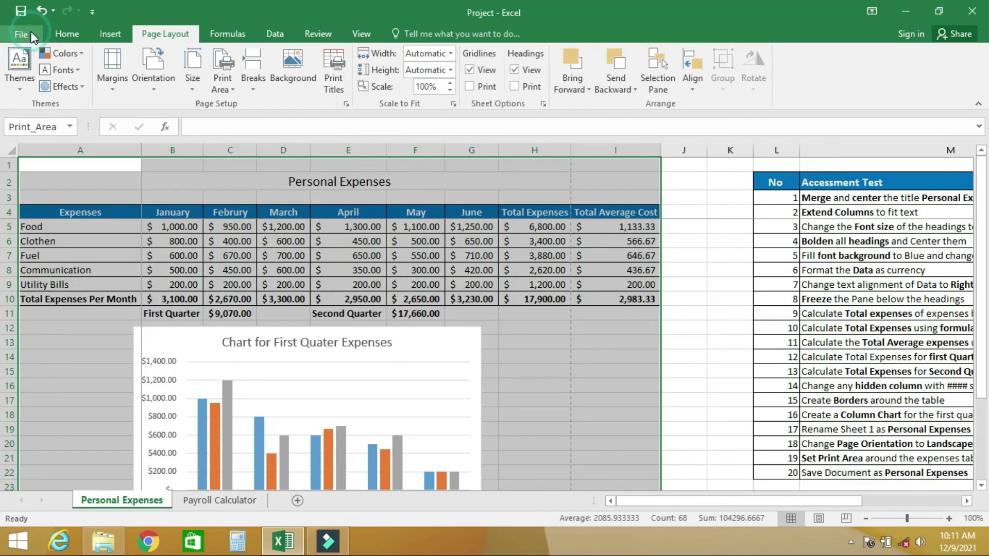
pyautogui.click(714, 345)
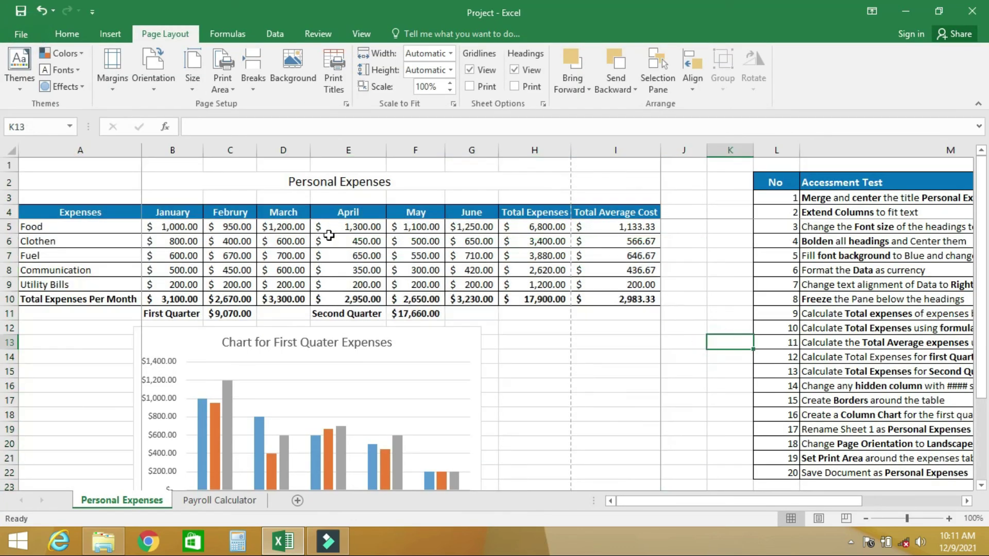
# Narrow columns A, D and E of the expenses table to fit it on one page, keeping the column A labels fully readable.
pyautogui.click(74, 232)
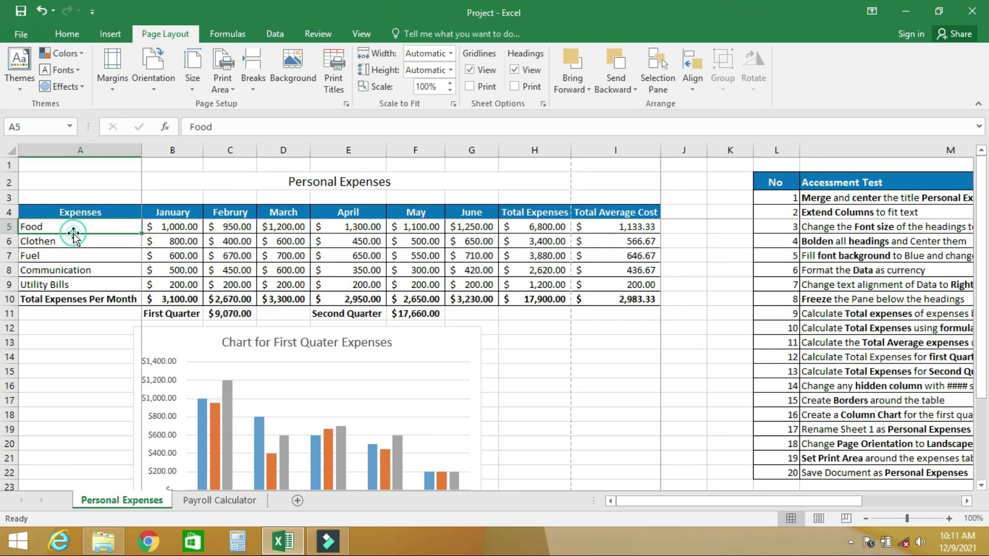
pyautogui.click(60, 35)
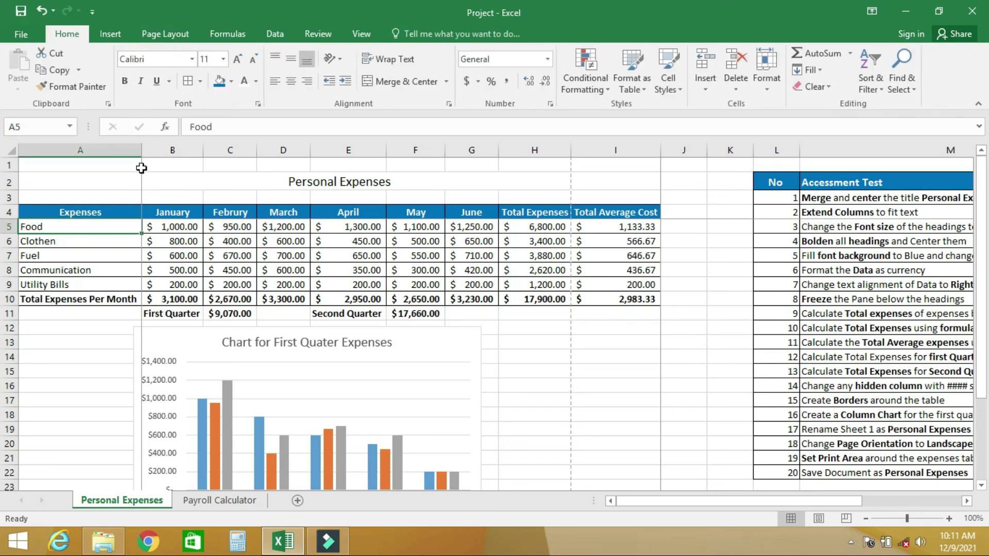
pyautogui.moveTo(140, 144); pyautogui.dragTo(132, 143)
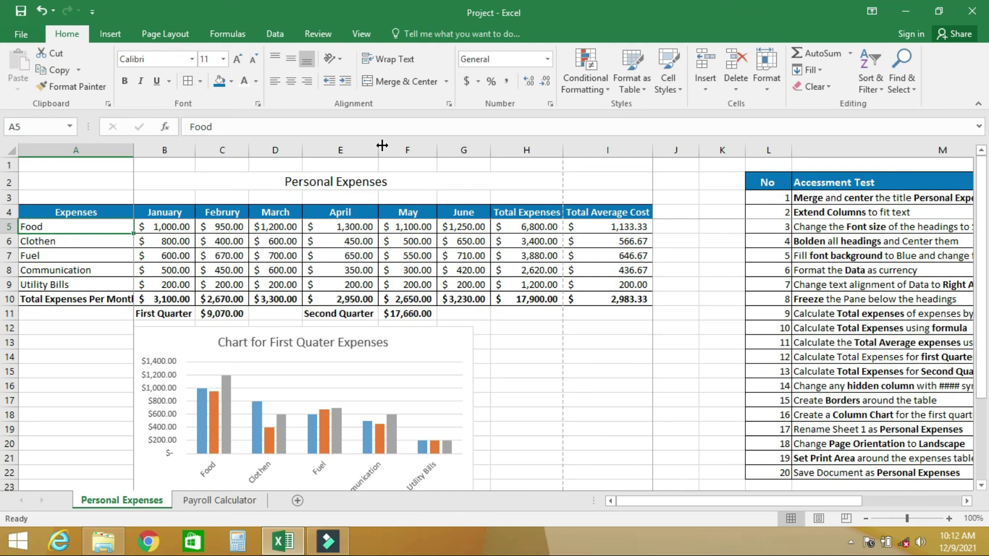
pyautogui.moveTo(378, 150); pyautogui.dragTo(366, 151)
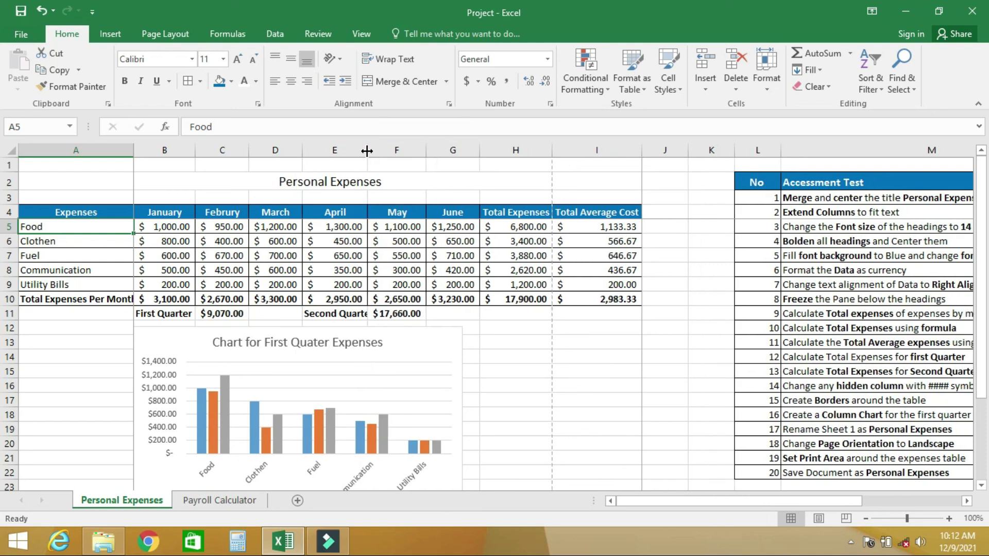
pyautogui.moveTo(369, 150); pyautogui.dragTo(358, 151)
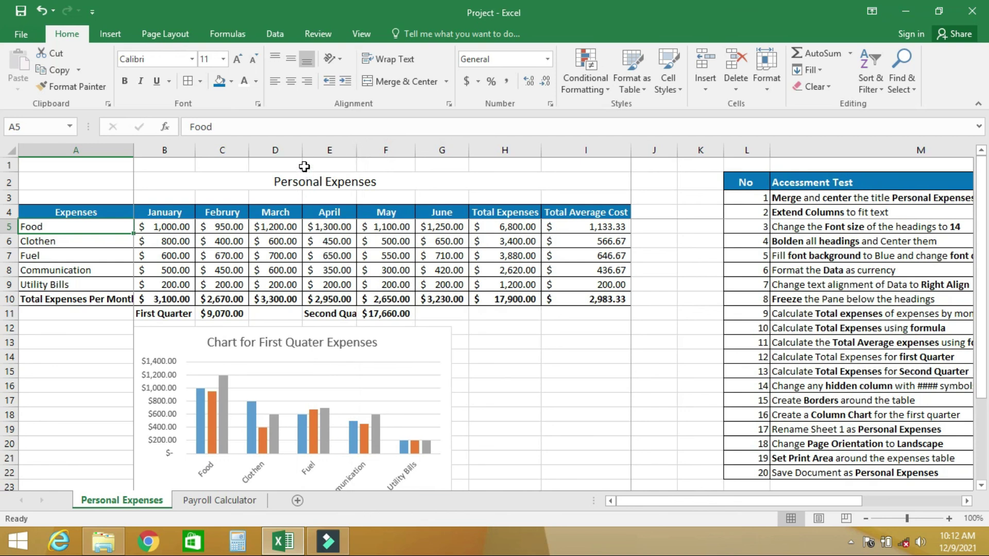
pyautogui.moveTo(302, 151); pyautogui.dragTo(300, 151)
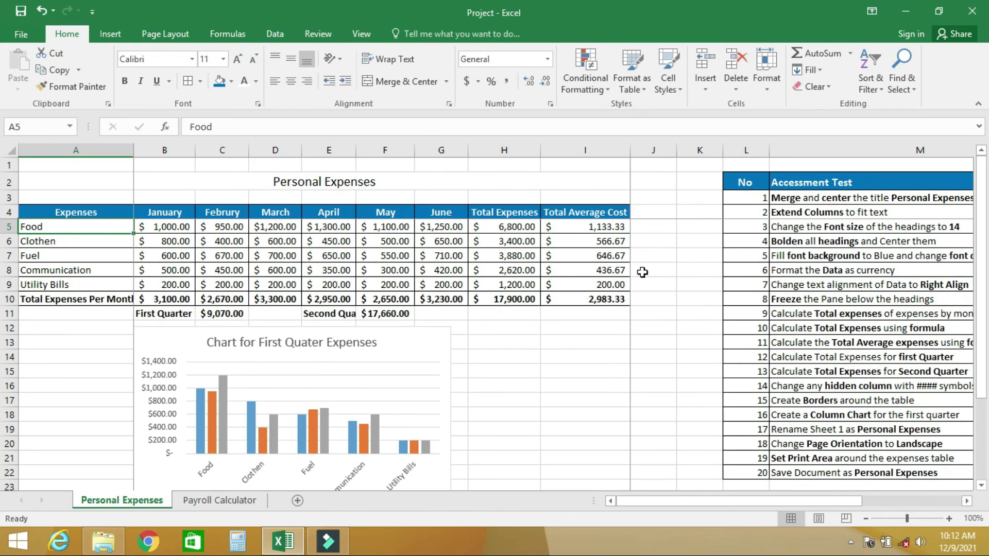
pyautogui.moveTo(134, 150); pyautogui.dragTo(137, 150)
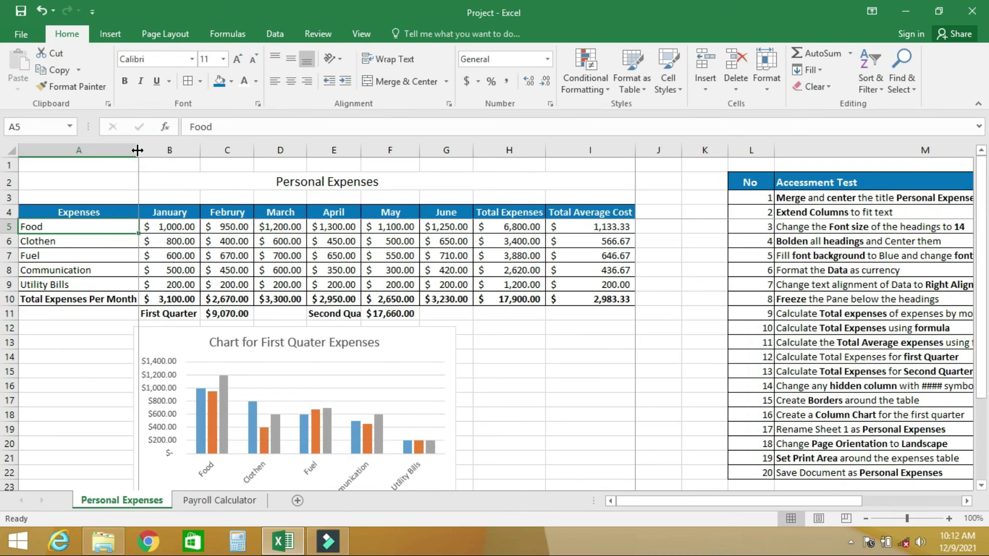
# Check in the print preview whether the expenses table and chart fit on one landscape page, and return to the sheet.
pyautogui.click(27, 33)
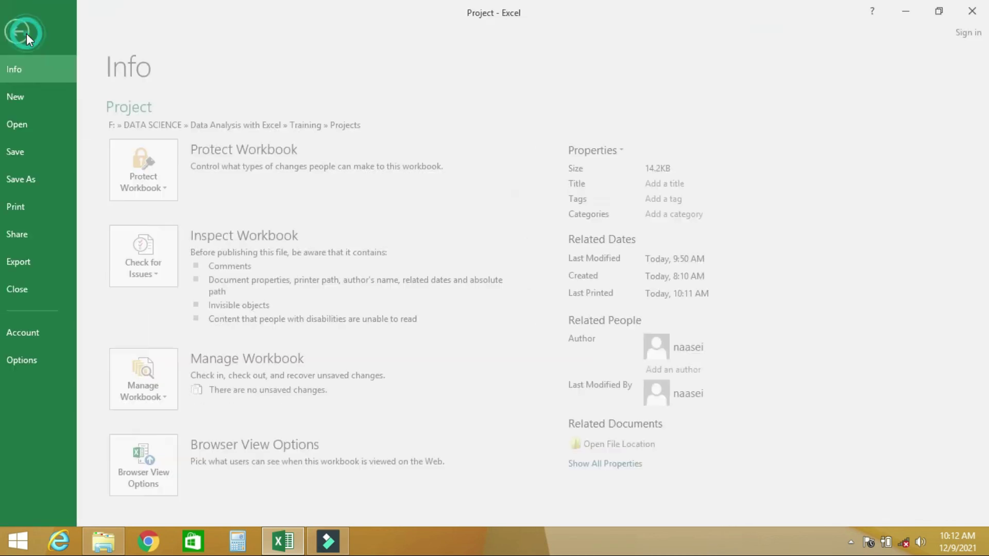
pyautogui.click(35, 211)
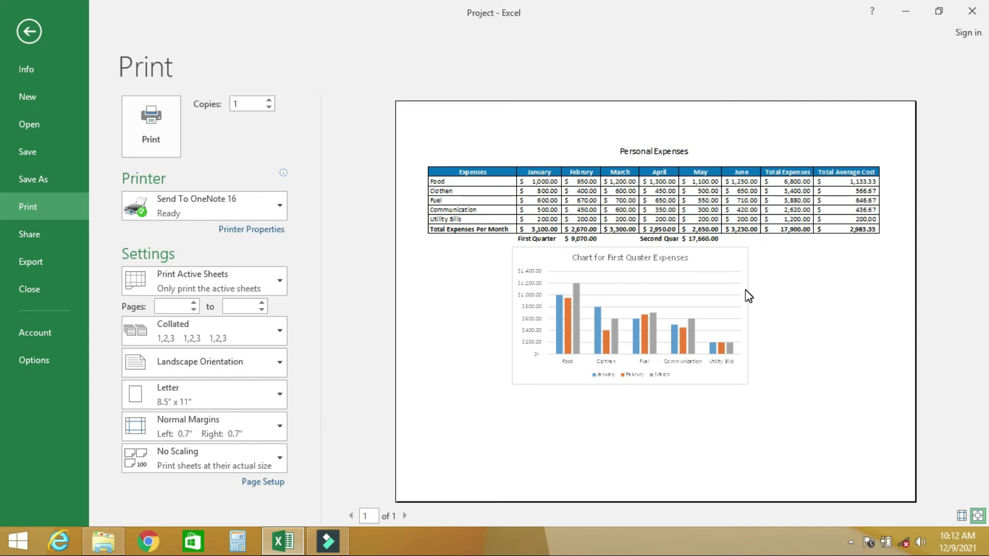
pyautogui.click(27, 40)
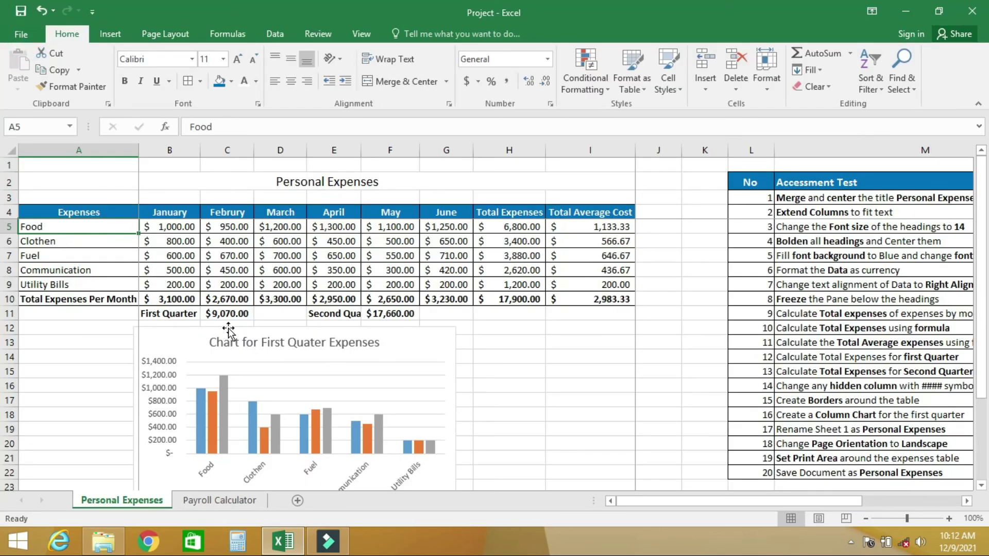
# Save a copy of the workbook in the Projects folder as an Excel Workbook named Personal Project.
pyautogui.click(21, 35)
pyautogui.click(46, 175)
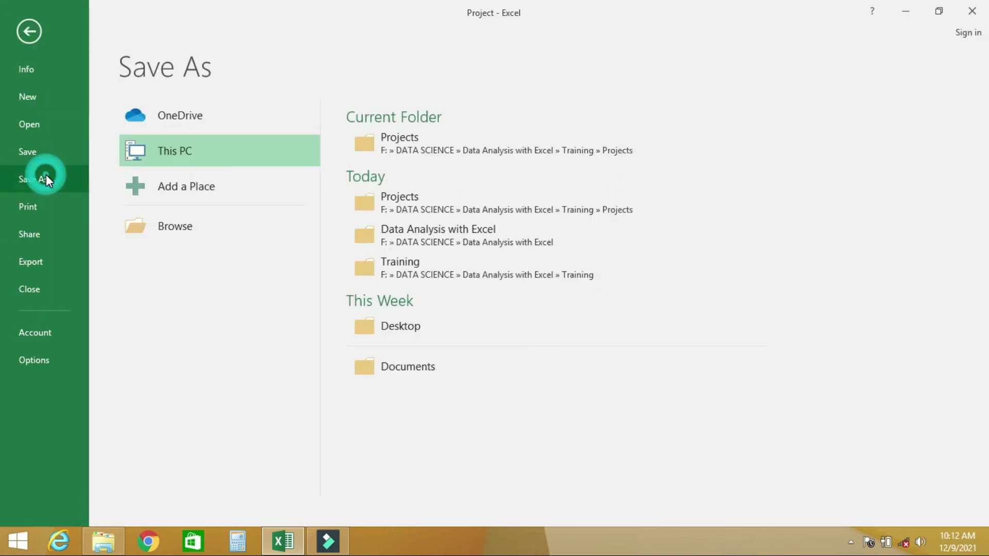
pyautogui.click(181, 225)
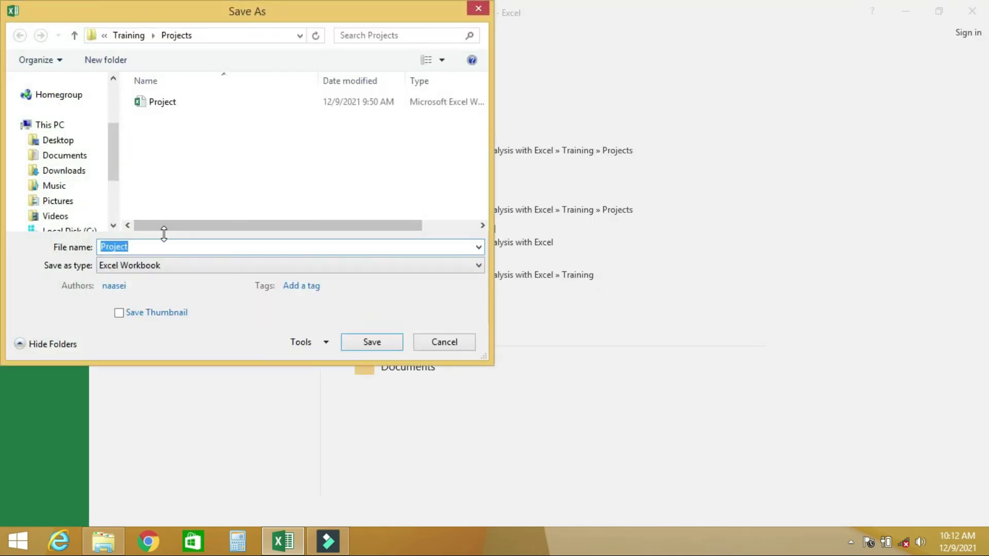
pyautogui.write('P')
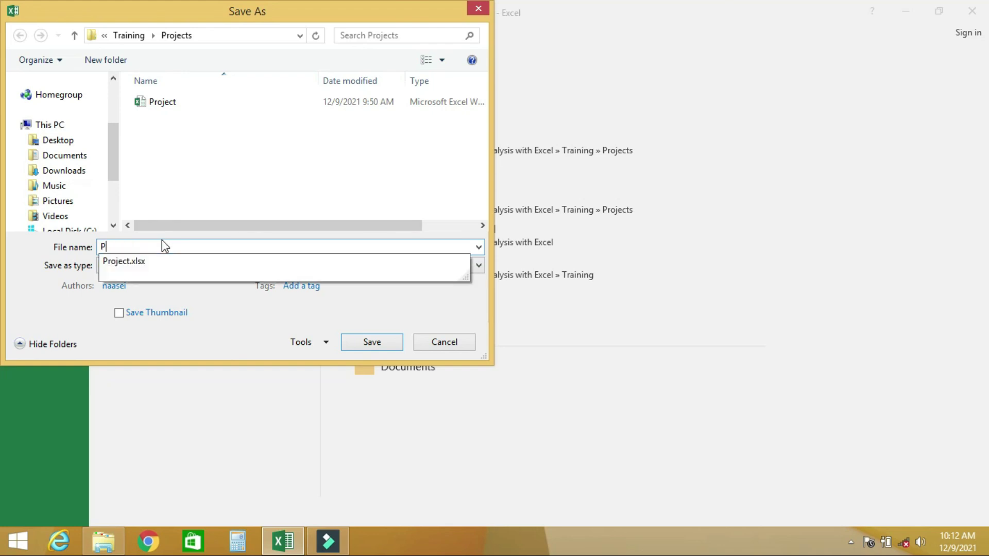
pyautogui.write('ero')
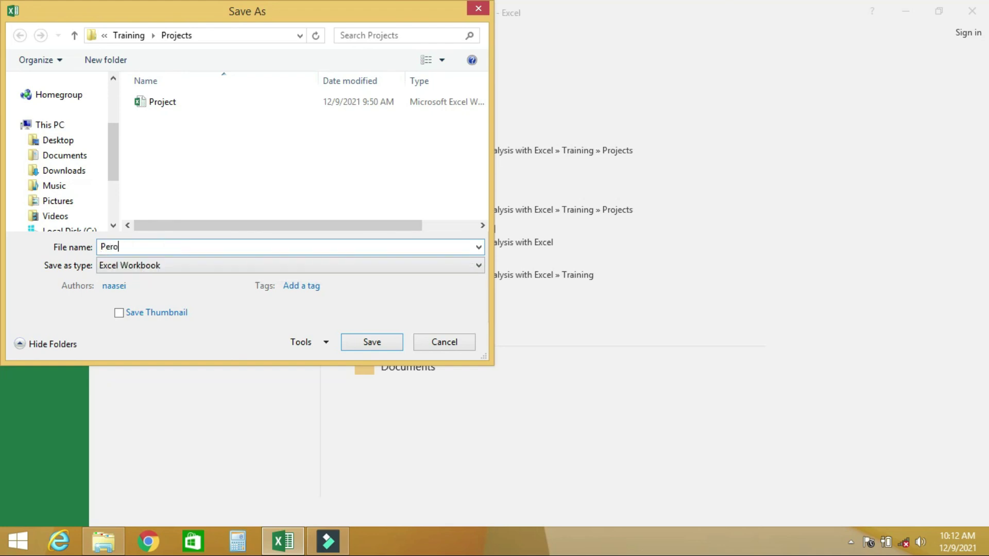
pyautogui.press('BackSpace')
pyautogui.write('sonal Project')
pyautogui.click(372, 344)
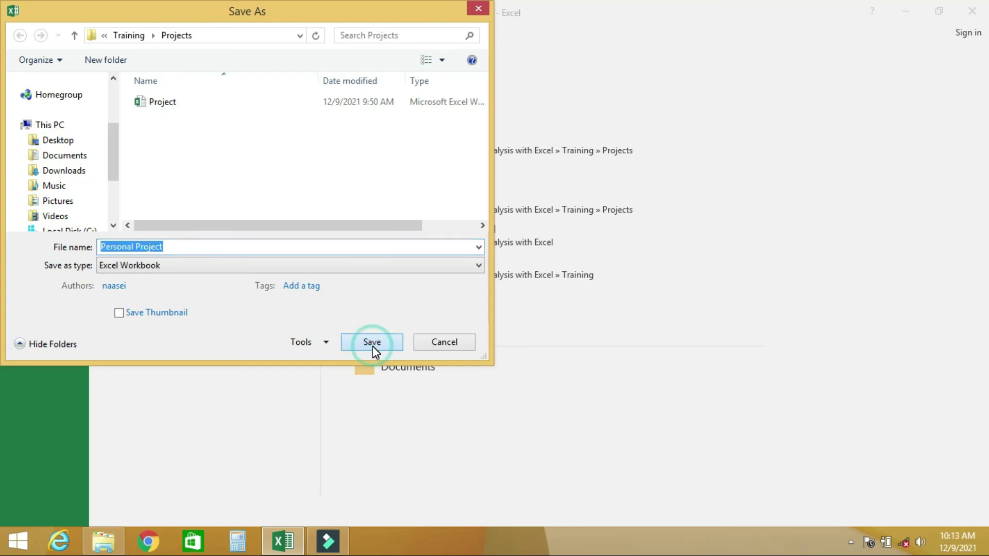